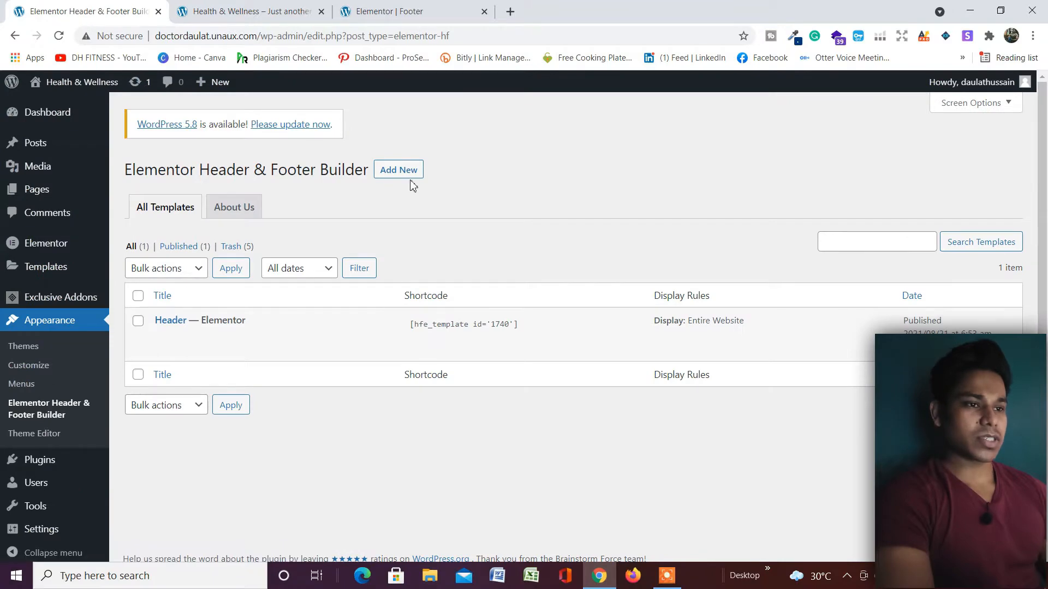
Step: Start a new Elementor Header & Footer Builder template in a separate browser tab and title it Footer
right_click(407, 172)
left_click(415, 179)
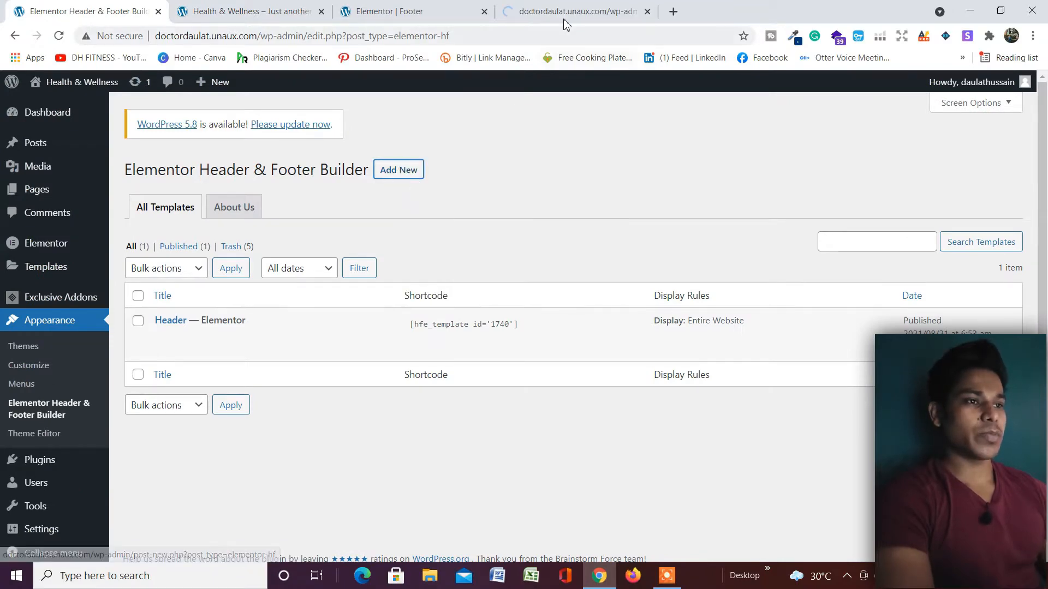
left_click(559, 11)
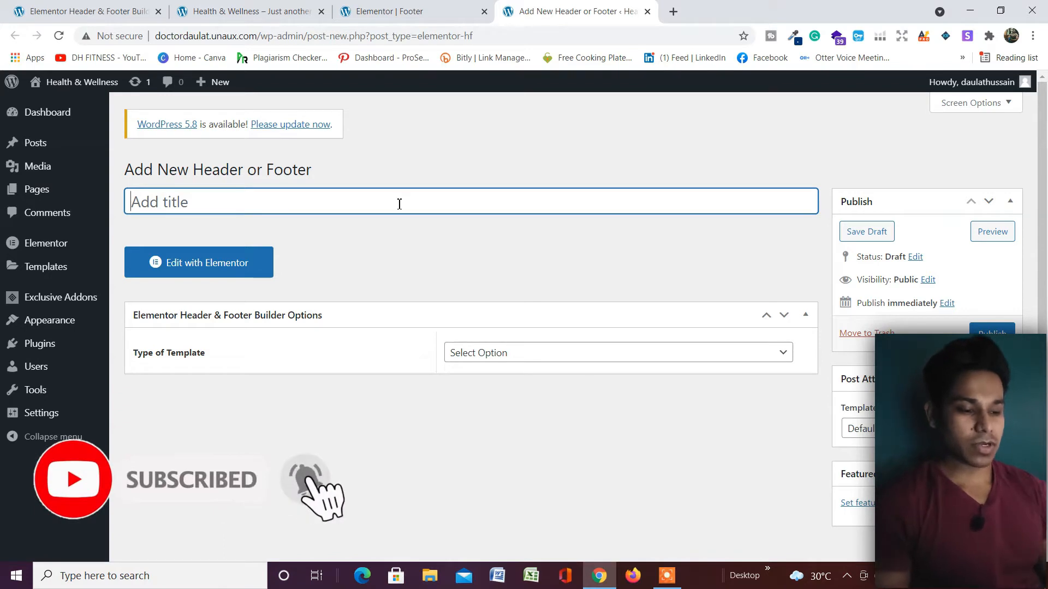
type("Footer")
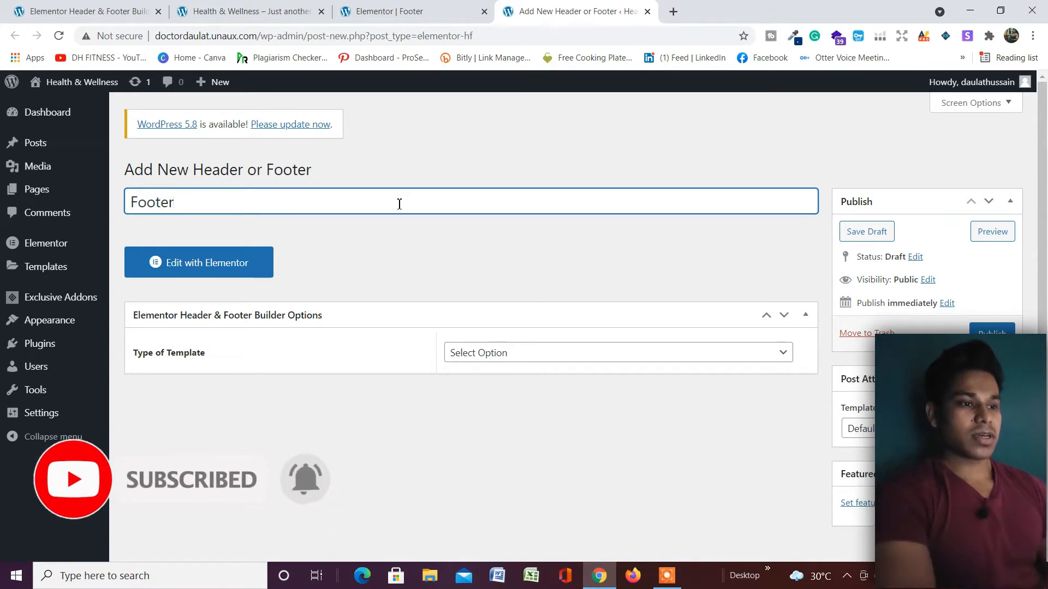
Step: Set the template type to Footer, display it on the Entire Website, and publish the template
left_click(519, 351)
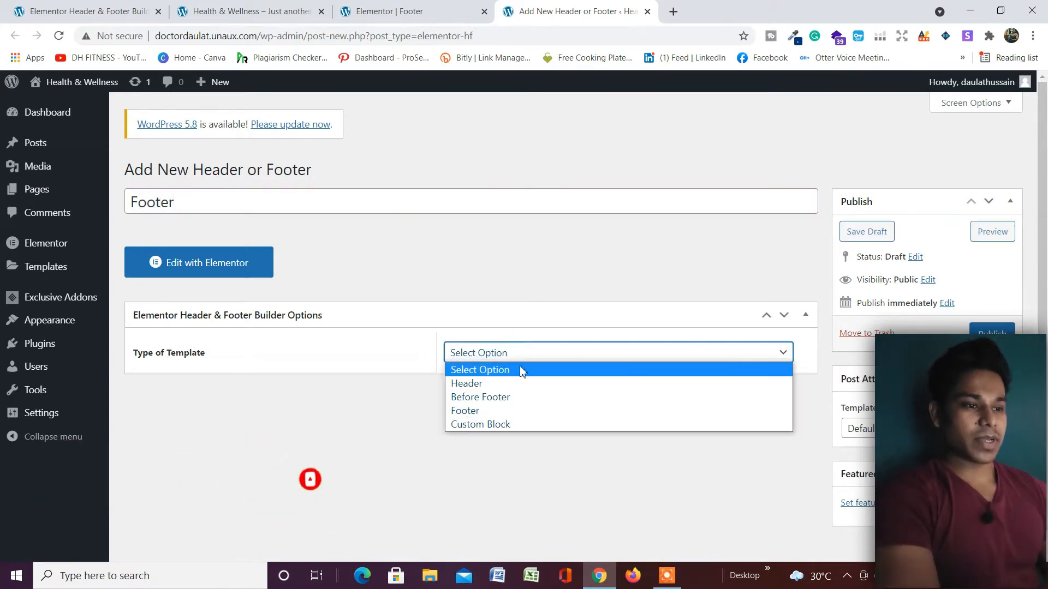
left_click(520, 411)
scroll(533, 413, "down", 2)
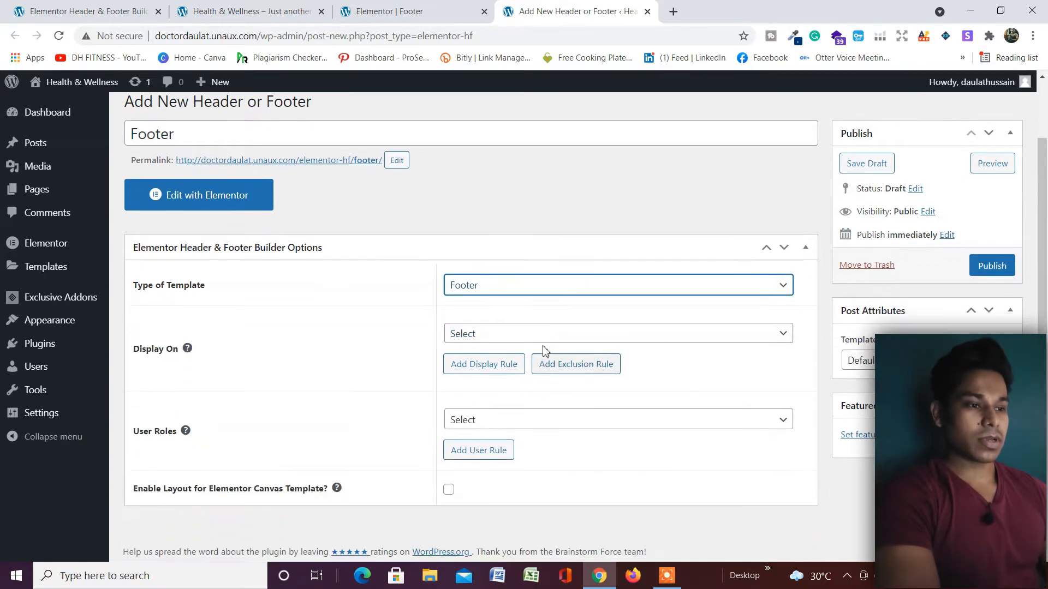
left_click(540, 334)
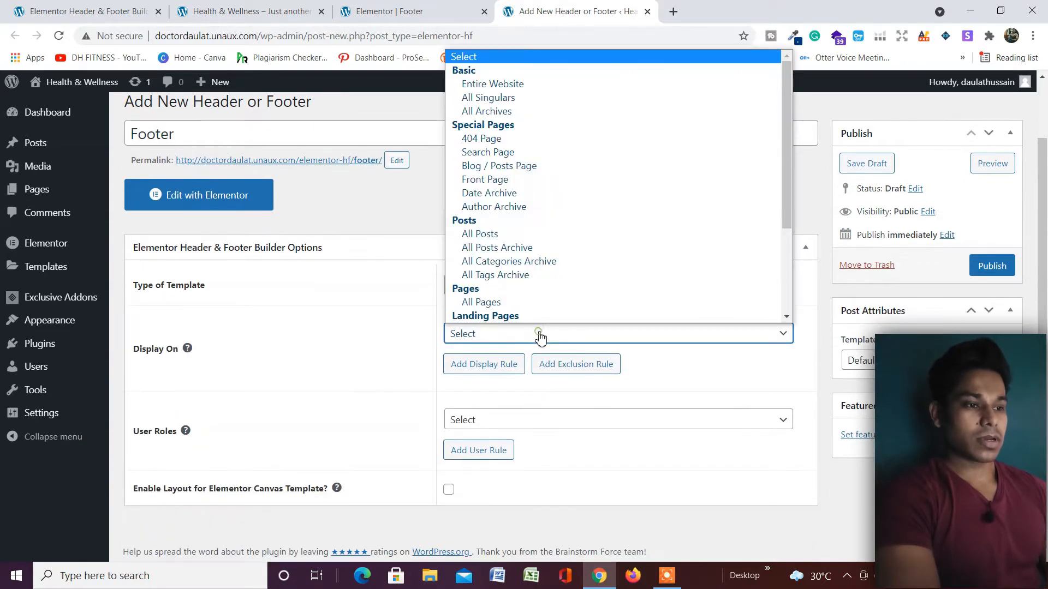
left_click(516, 85)
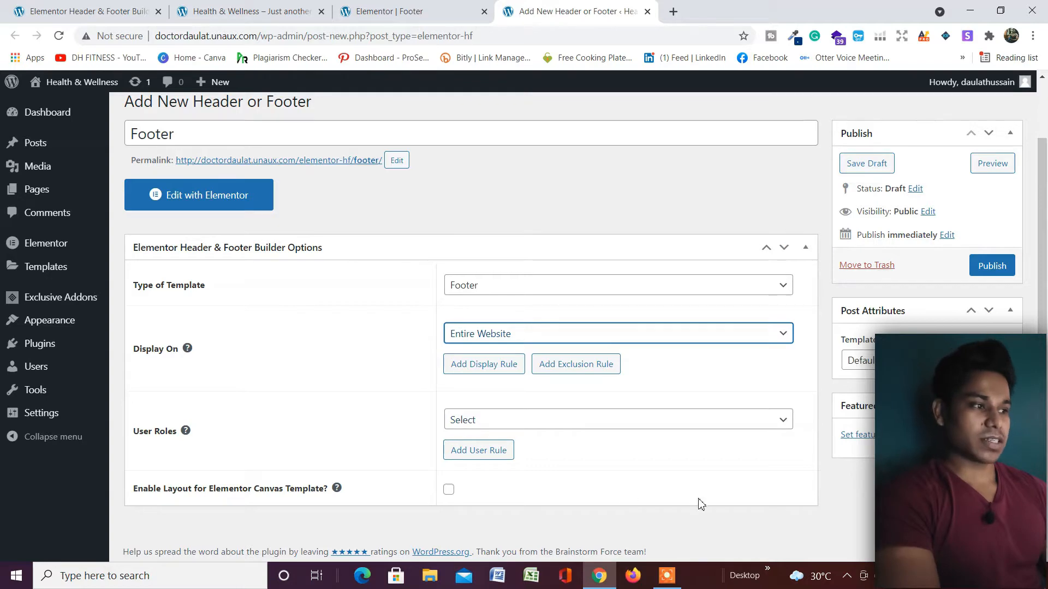
left_click(990, 266)
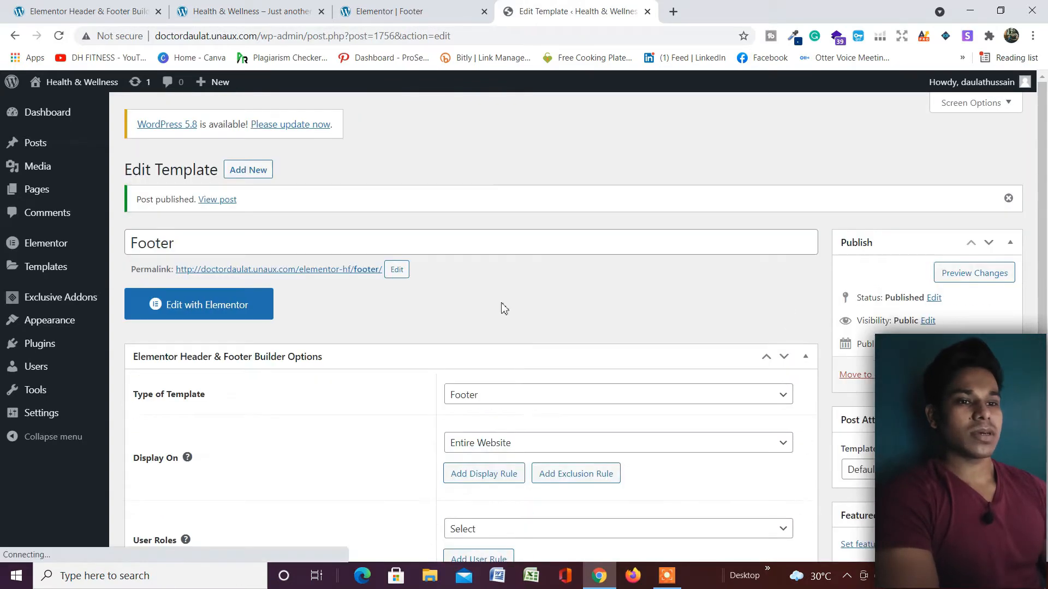
Step: Open the Footer template for editing in Elementor and add a single-column section
left_click(166, 306)
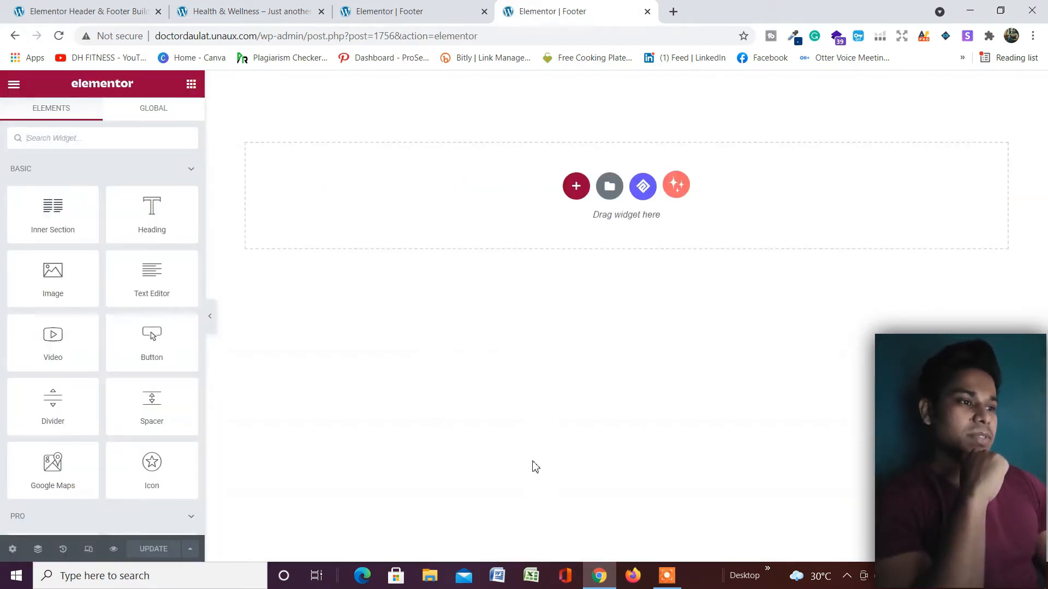
left_click(582, 189)
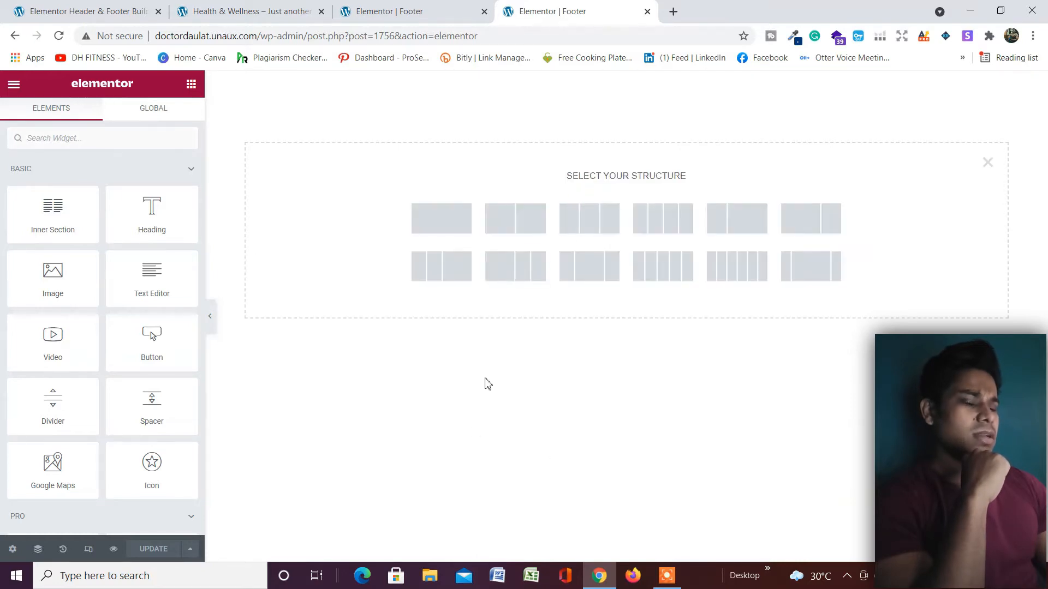
left_click(452, 233)
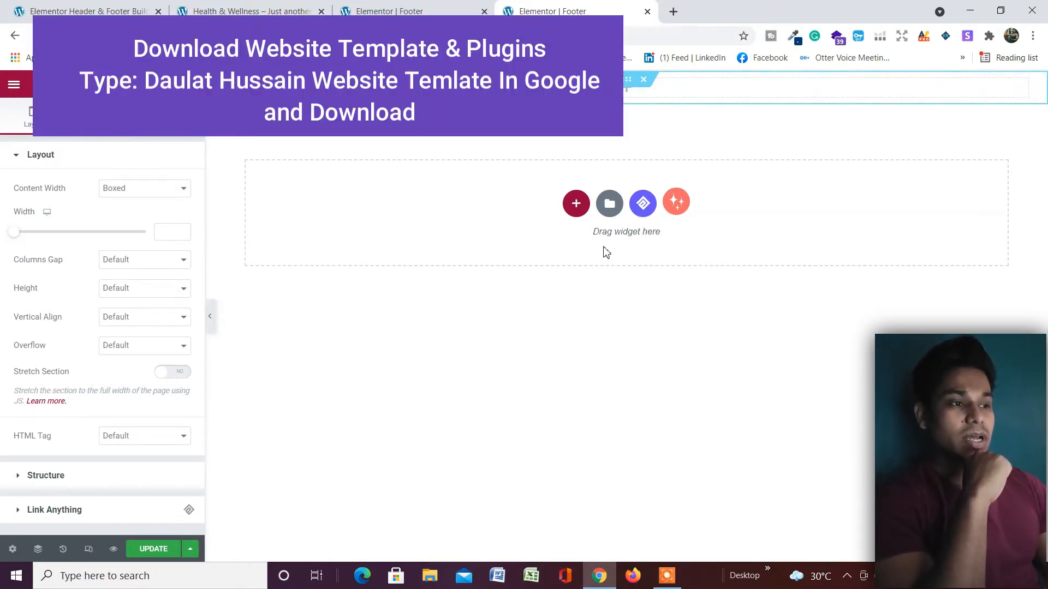
Step: Unlink the section's margin values and set its top margin to 150 px
left_click(169, 118)
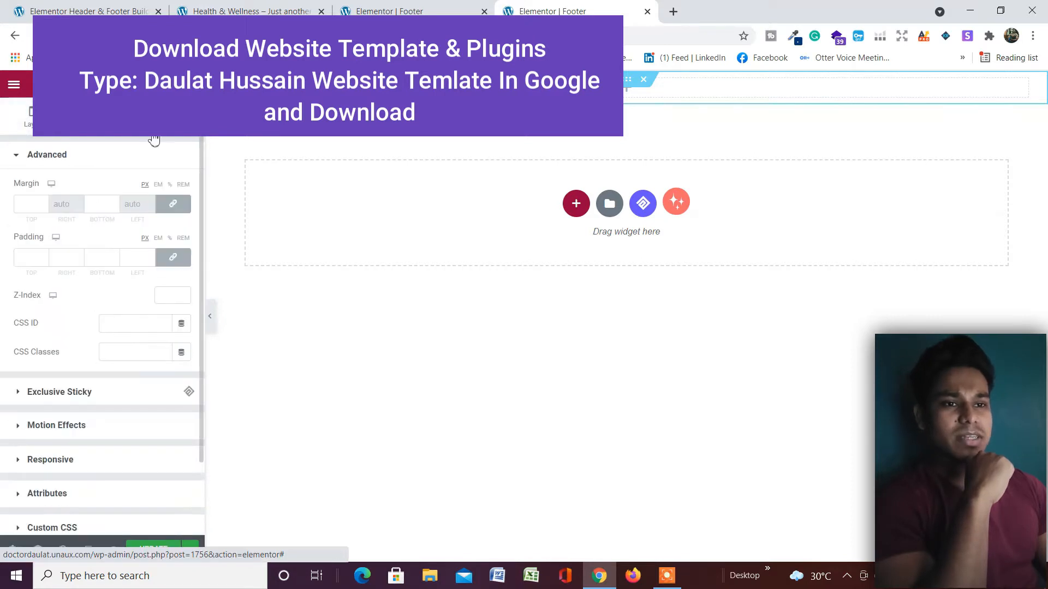
left_click(173, 206)
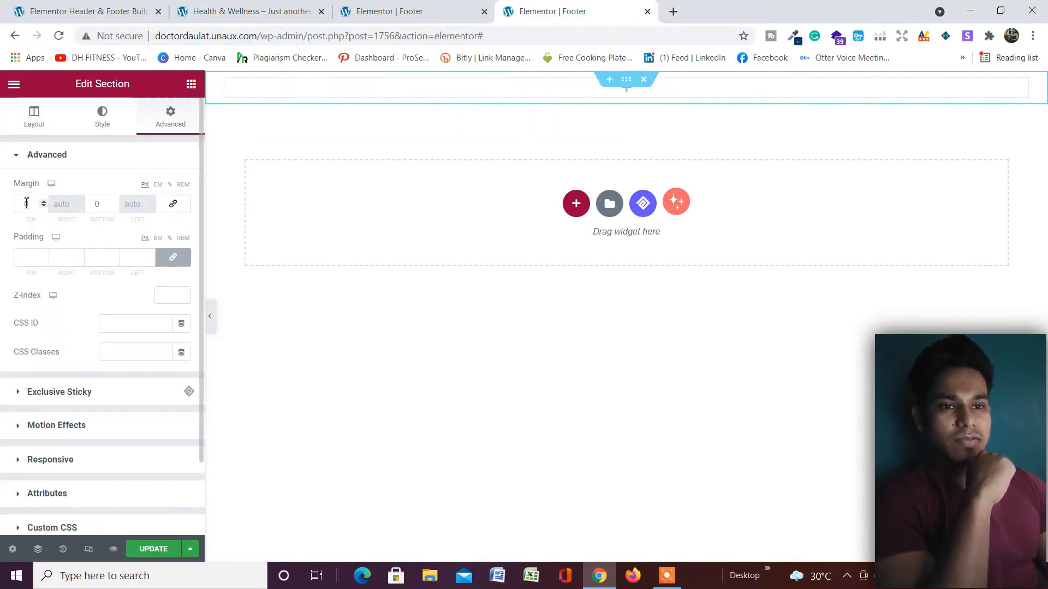
type("1500")
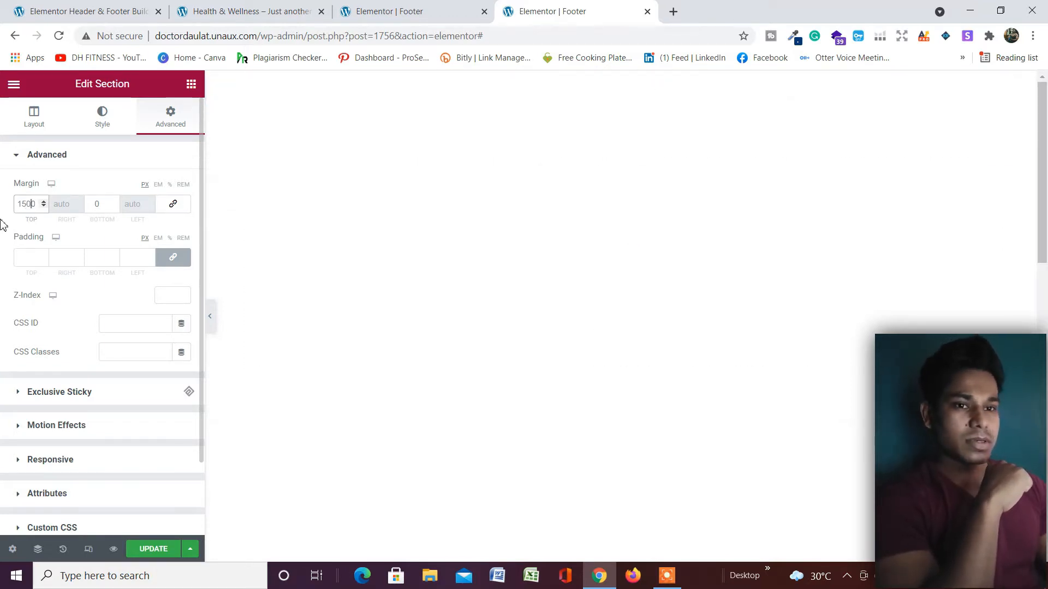
key("BackSpace")
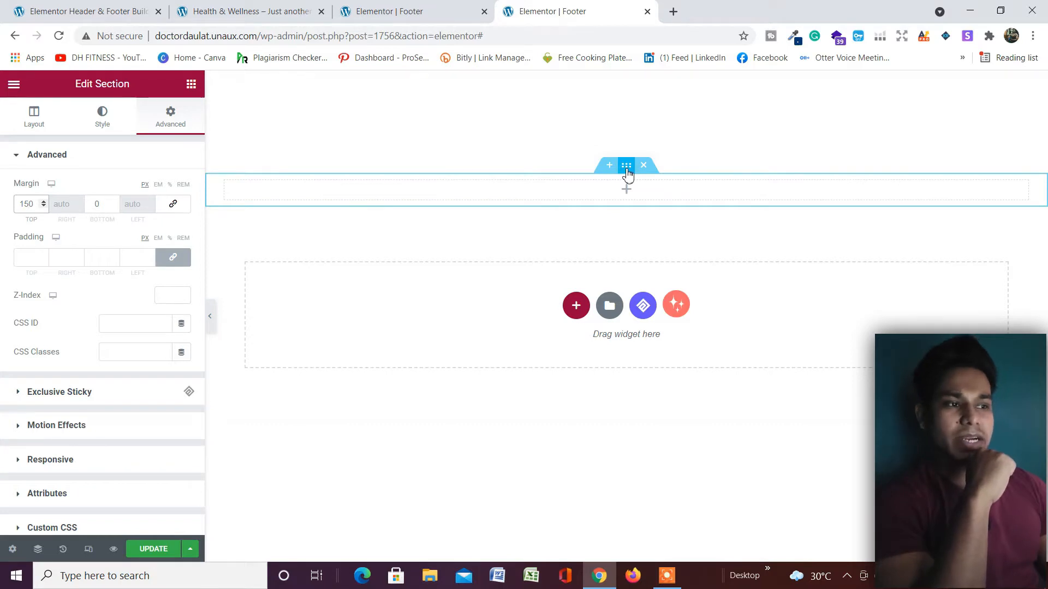
Step: Set the section's height to Min Height with a minimum of 200 px
left_click(173, 114)
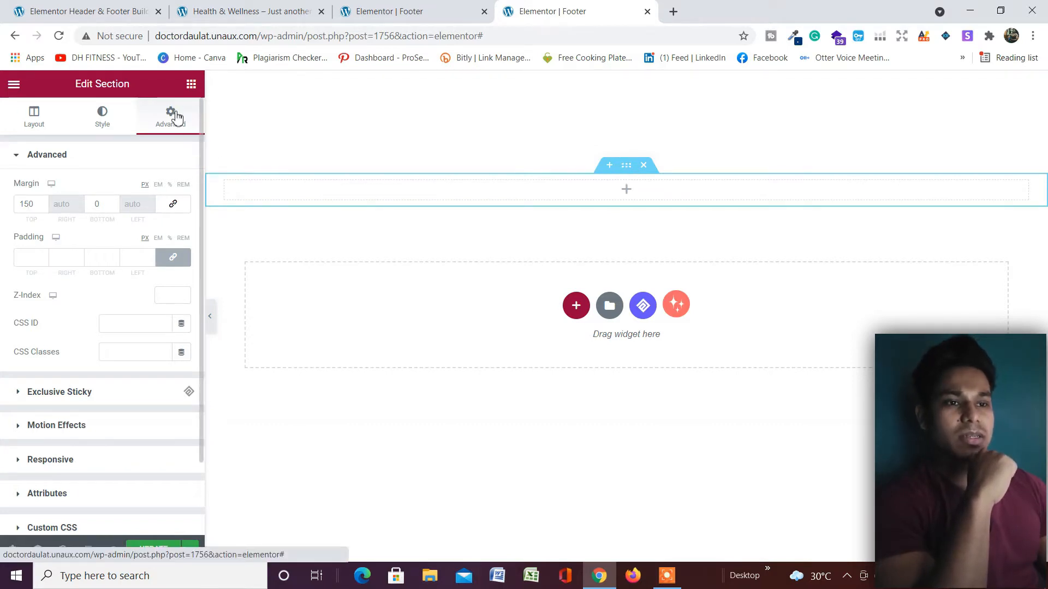
left_click(30, 123)
left_click(159, 292)
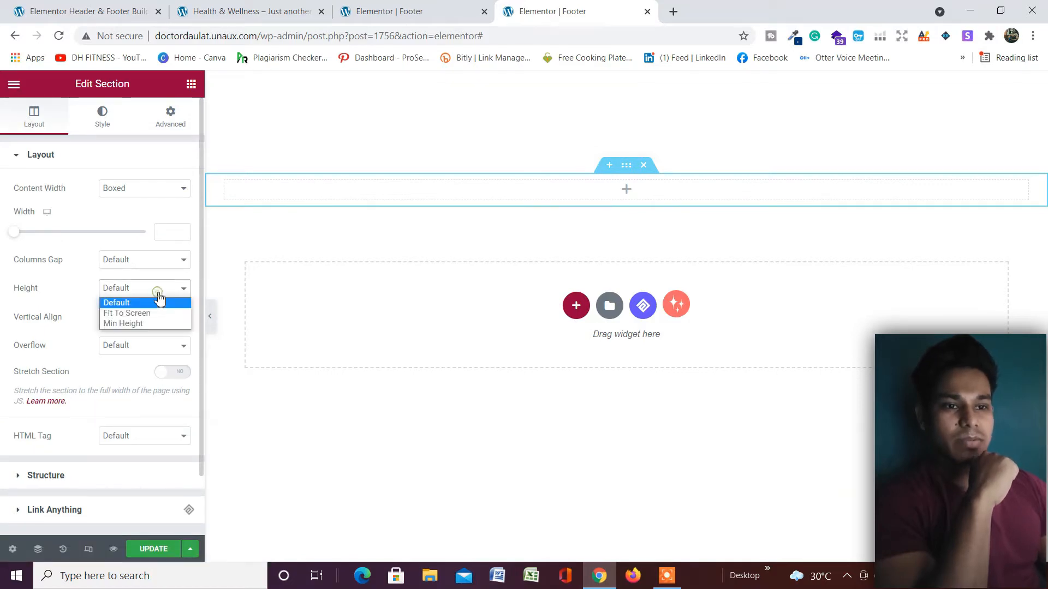
left_click(166, 322)
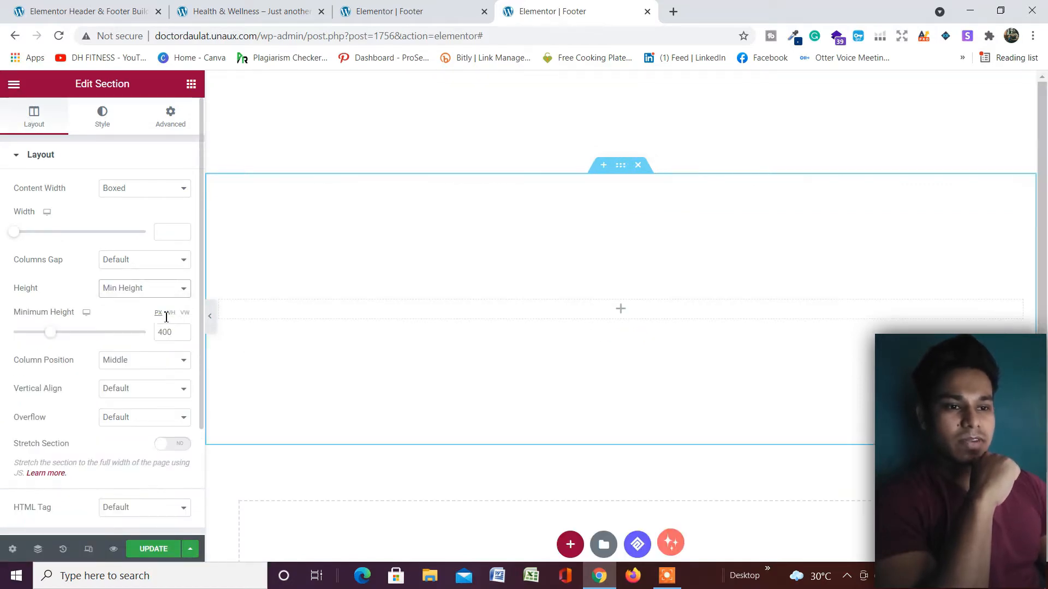
left_click(165, 338)
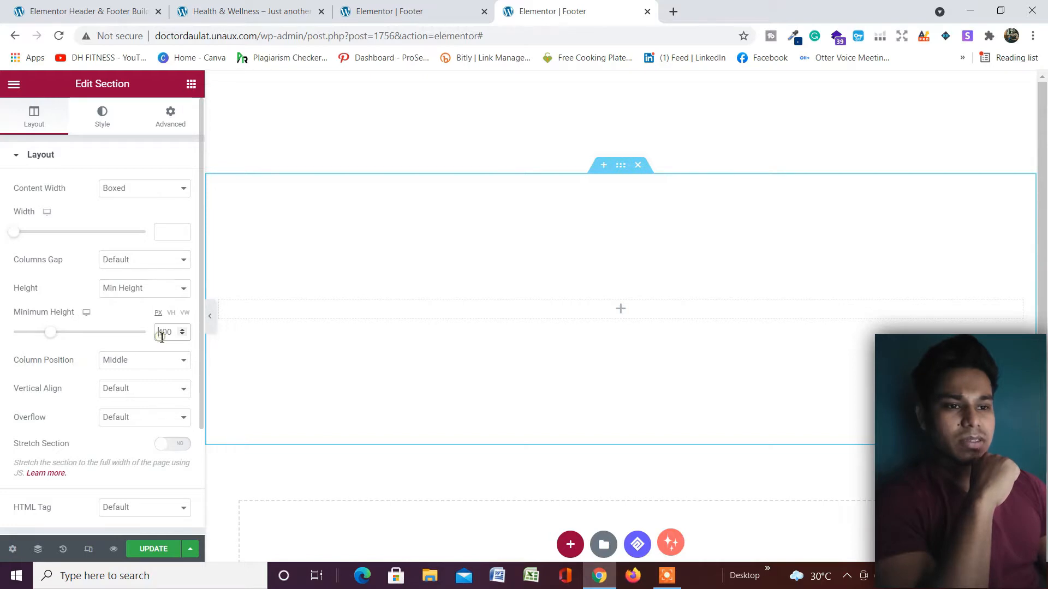
key("BackSpace")
type("2")
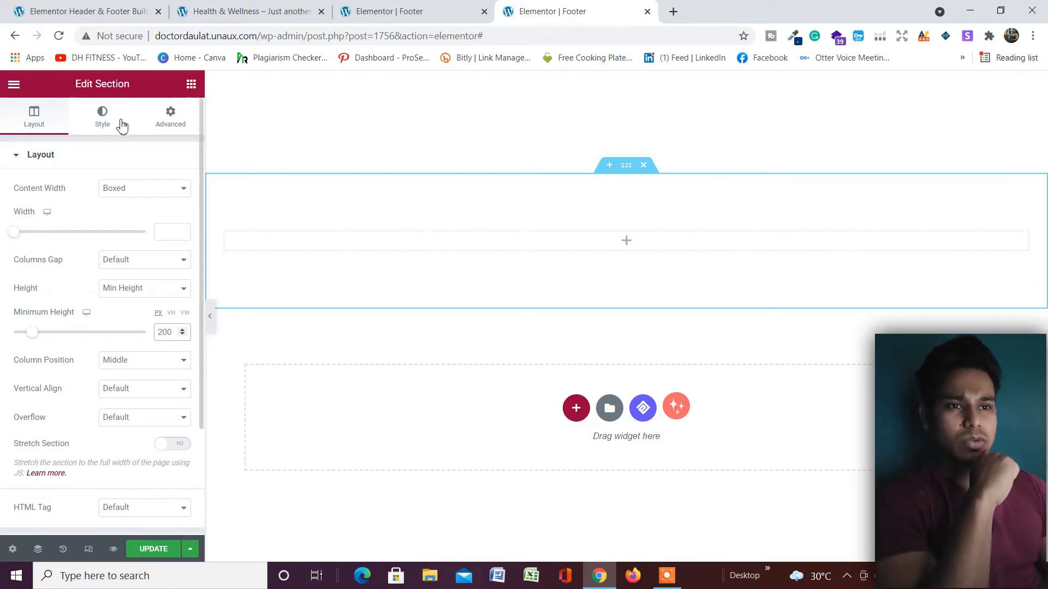
Step: Give the section a gradient background from the global Primary color to the global Secondary color
left_click(102, 123)
scroll(102, 123, "down", 1)
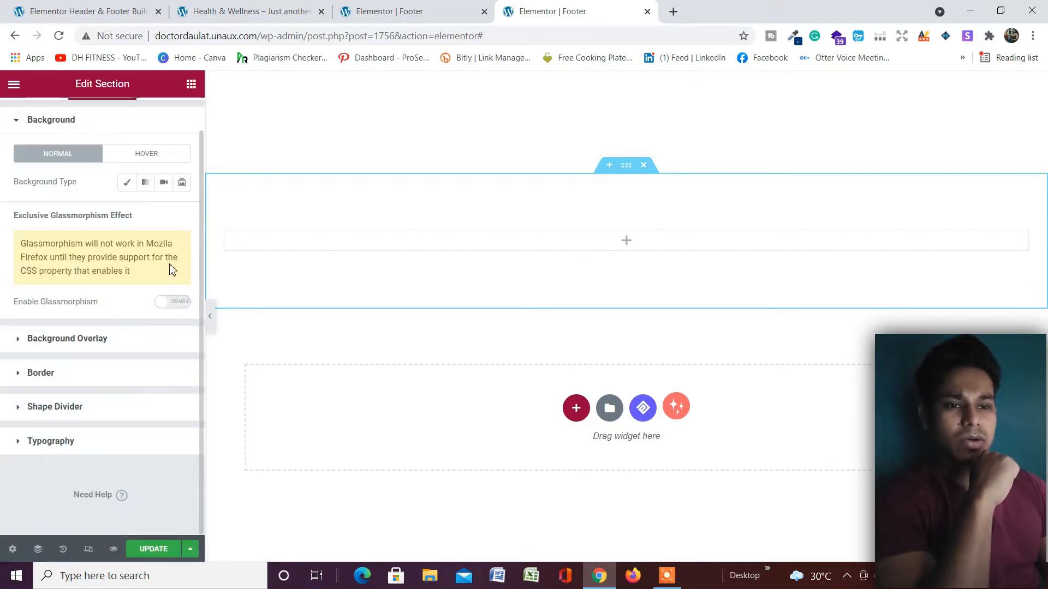
left_click(146, 186)
left_click(164, 212)
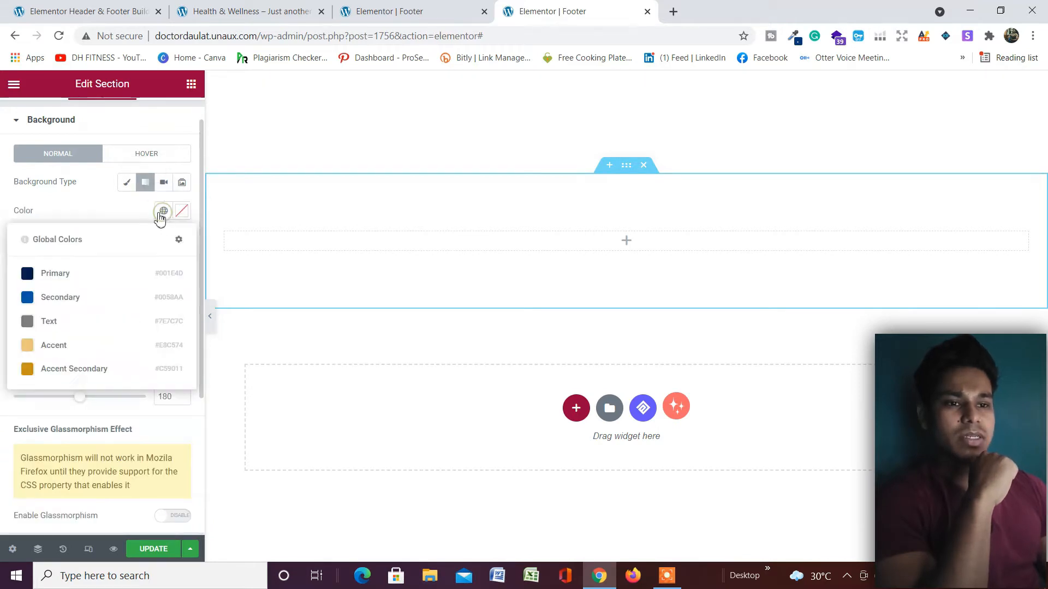
left_click(120, 277)
left_click(163, 285)
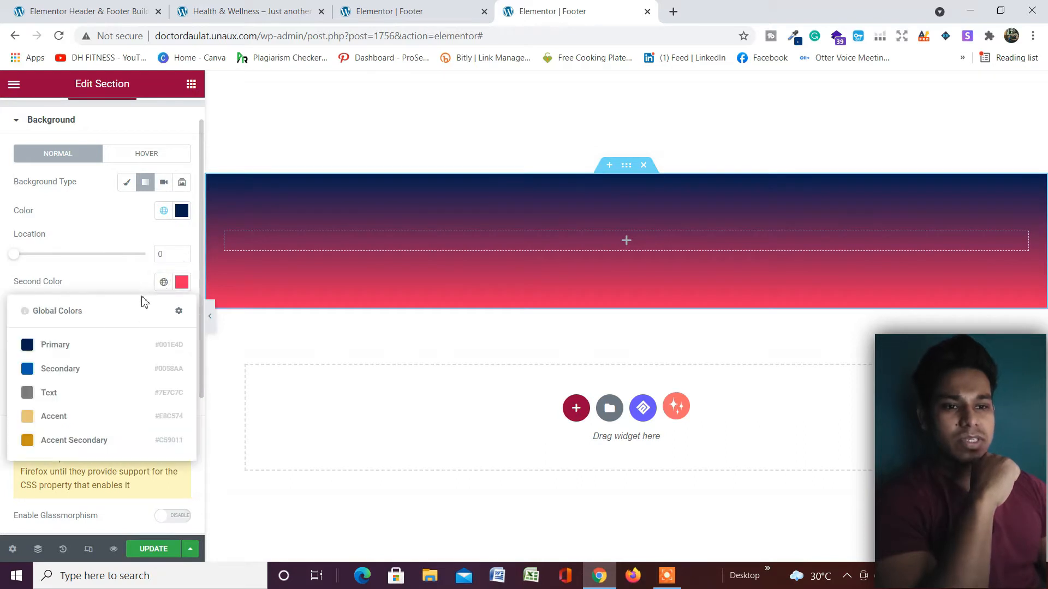
left_click(118, 376)
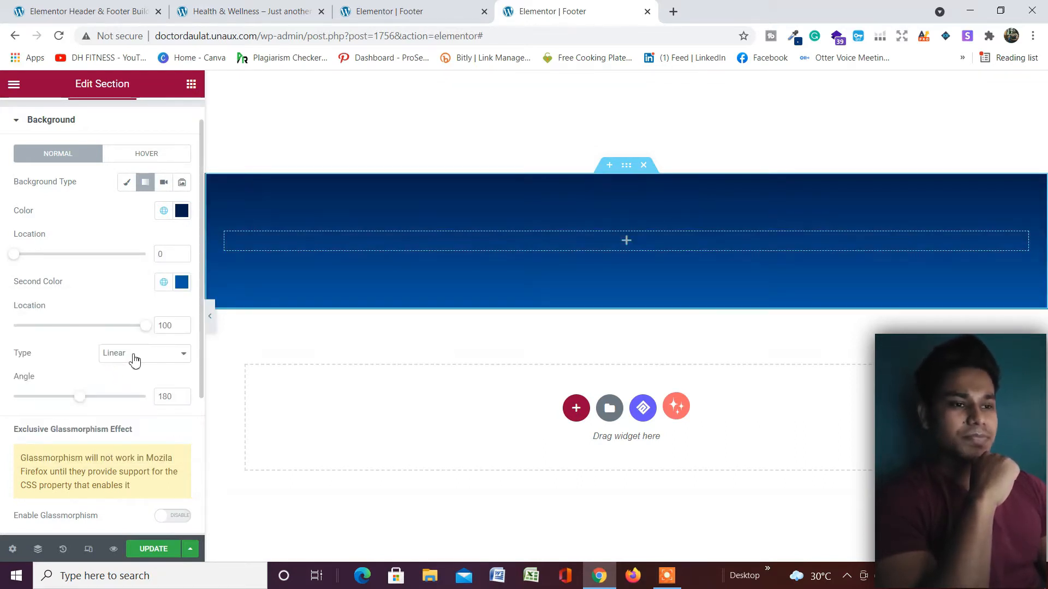
Step: Set the angle of the section's linear background gradient to 80
scroll(111, 371, "down", 3)
scroll(137, 344, "up", 2)
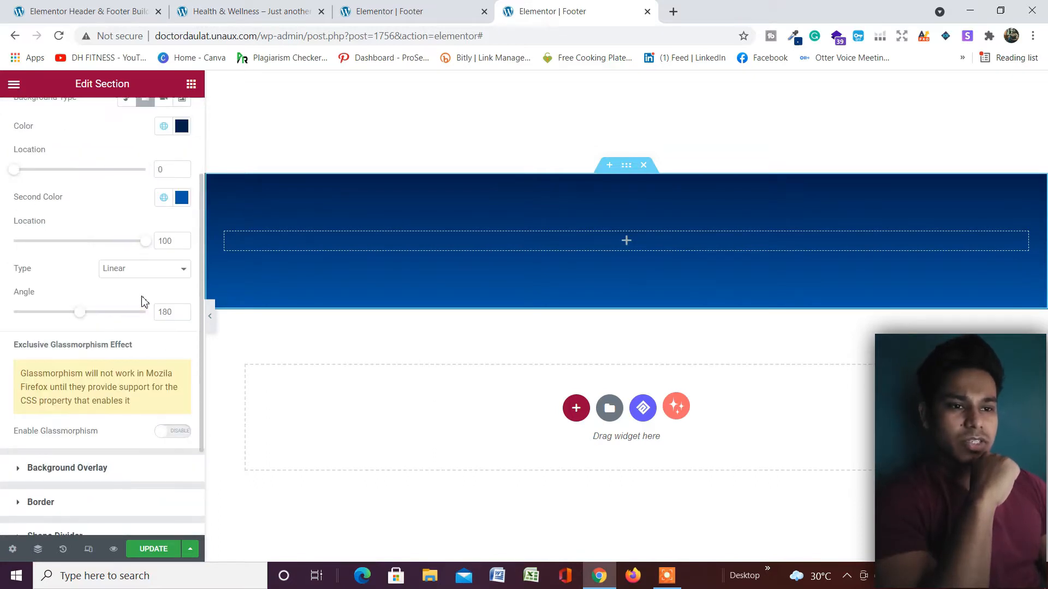
left_click_drag(81, 317, 53, 323)
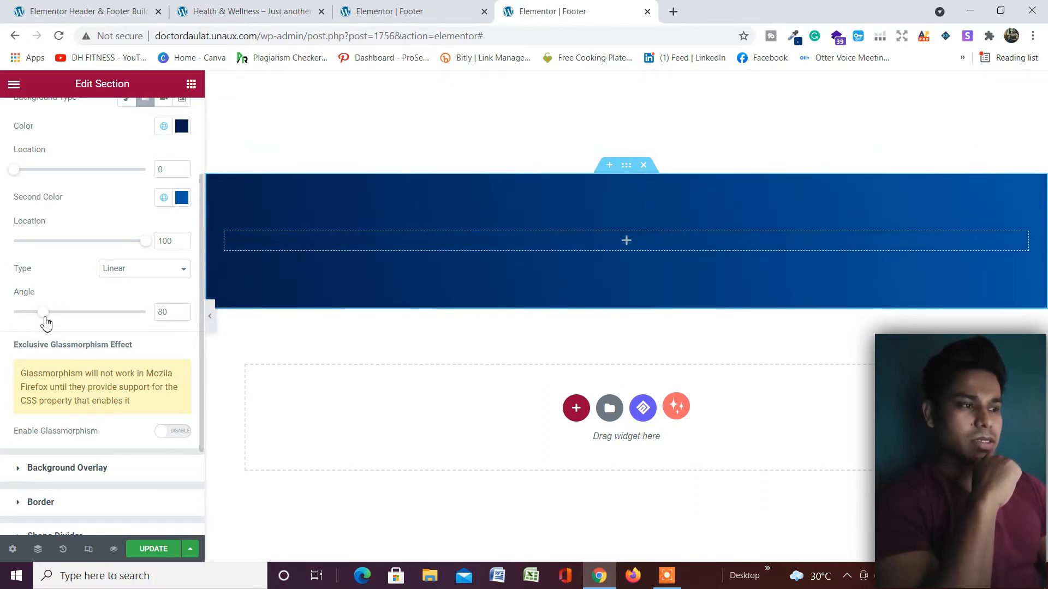
Step: Add a Curve shape divider to the section's top edge and invert it
scroll(135, 315, "down", 3)
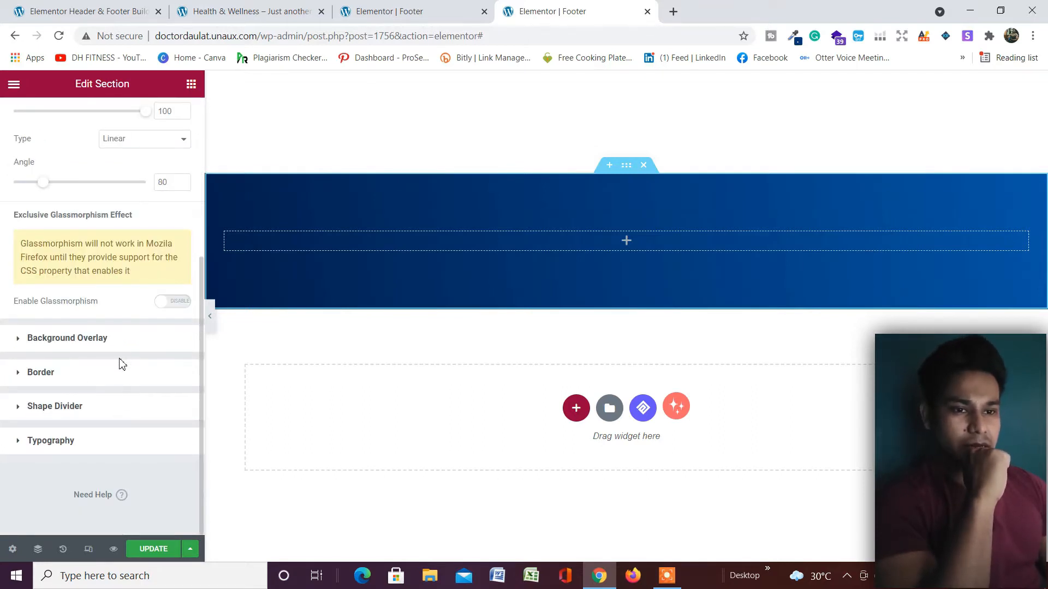
left_click(114, 410)
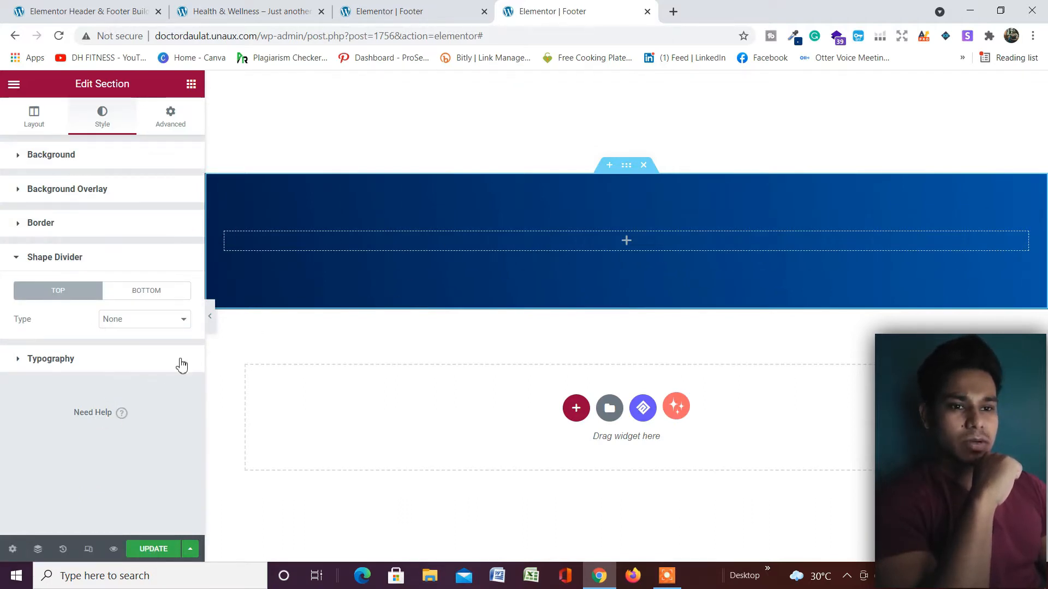
left_click(124, 322)
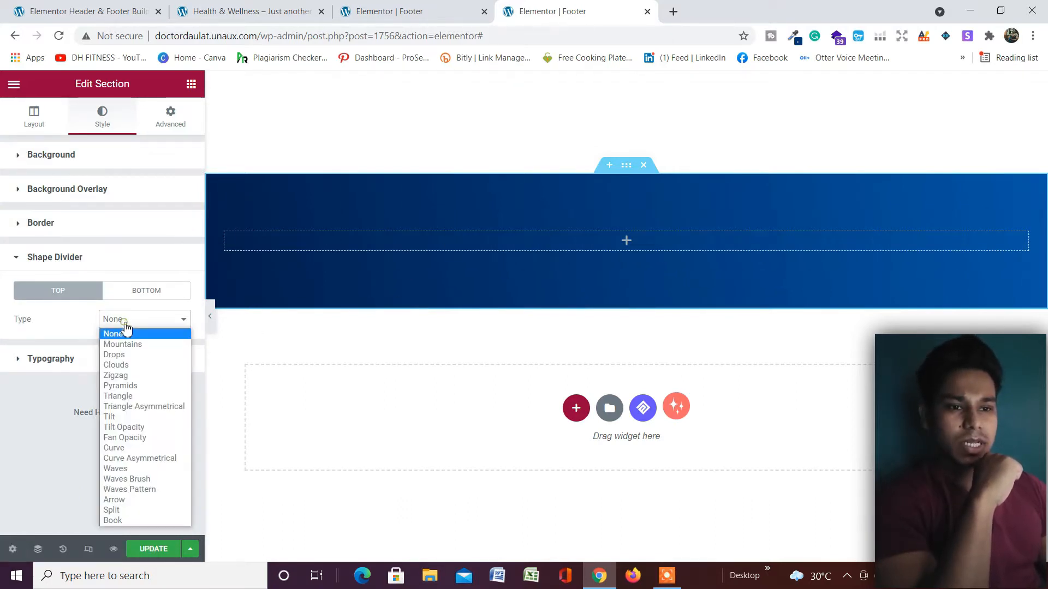
left_click(148, 452)
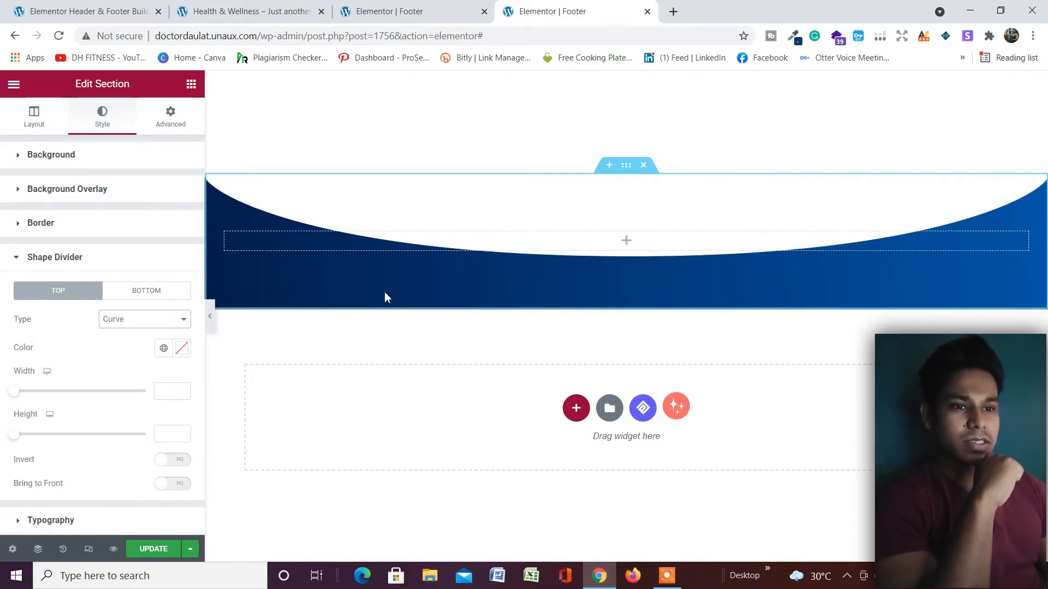
scroll(127, 404, "down", 2)
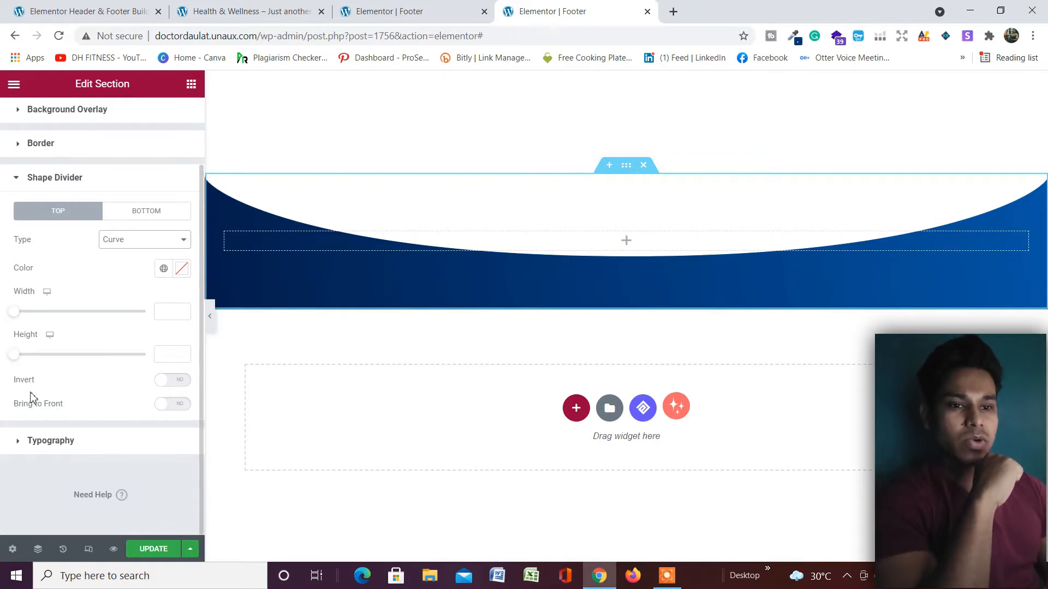
left_click(164, 380)
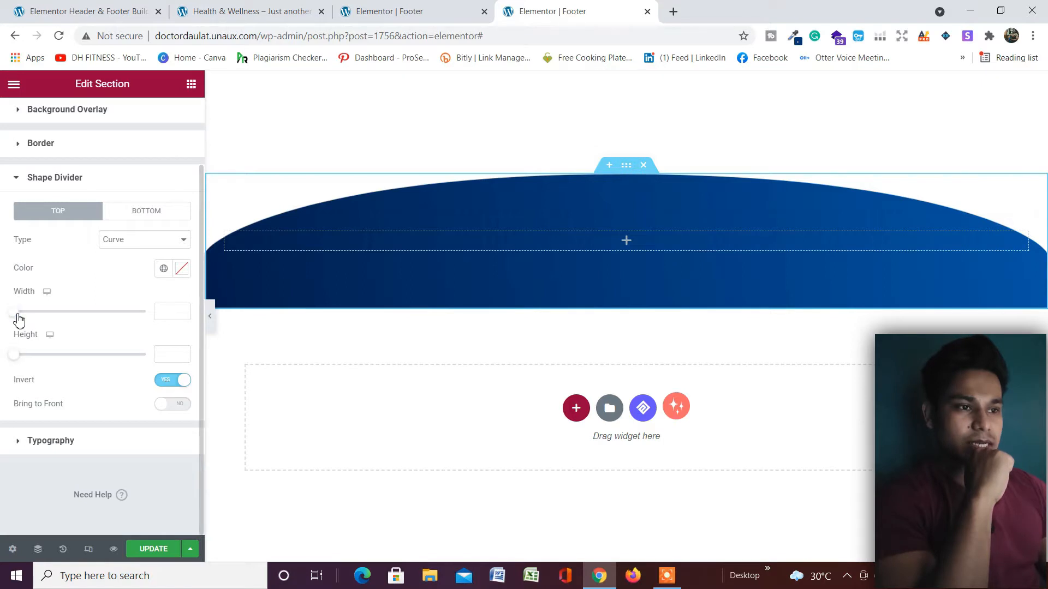
Step: Set the top curve divider's height to 62 and its width to 100
left_click_drag(18, 315, 26, 316)
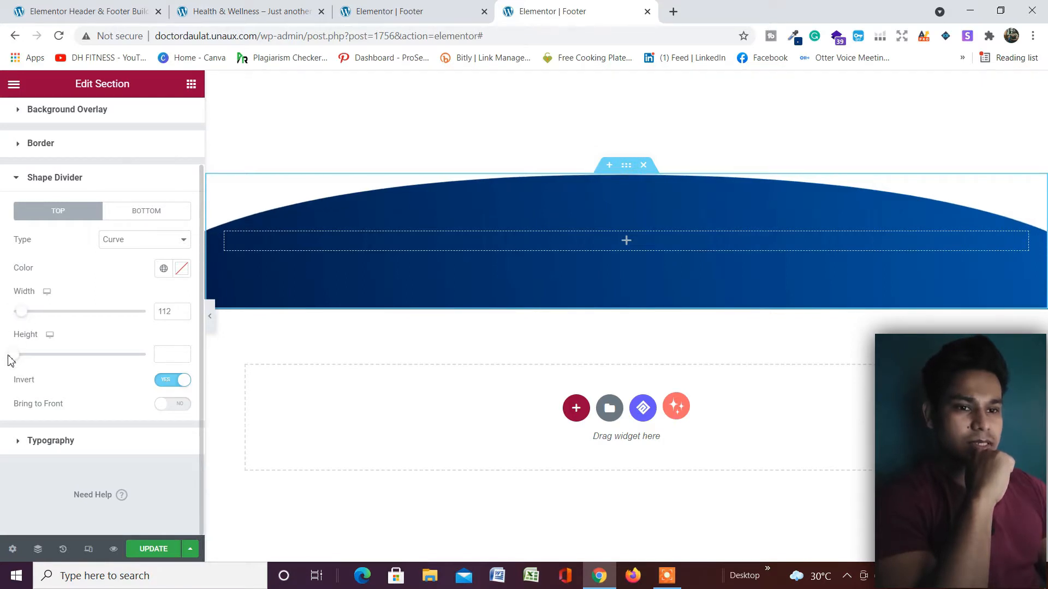
mouse_move(12, 357)
left_mouse_down()
mouse_move(46, 360)
mouse_move(30, 363)
left_mouse_up()
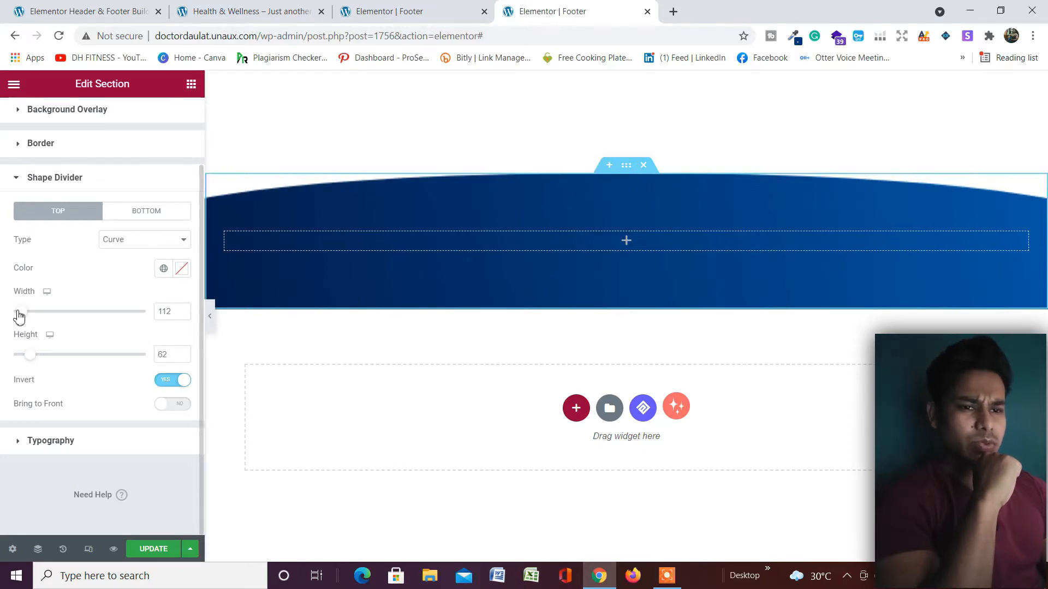
left_click_drag(19, 316, 12, 322)
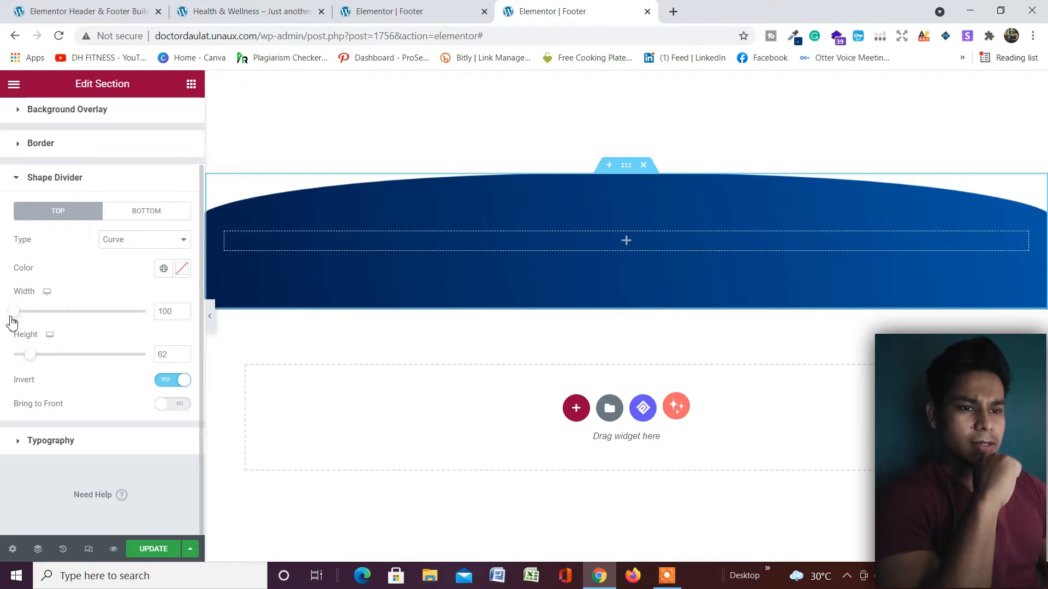
Step: Set the height of the section's top curve divider to 69
left_click(183, 354)
left_click(183, 354)
left_click(183, 353)
left_click(182, 353)
left_click(182, 353)
left_click(183, 354)
left_click(183, 354)
left_click(182, 353)
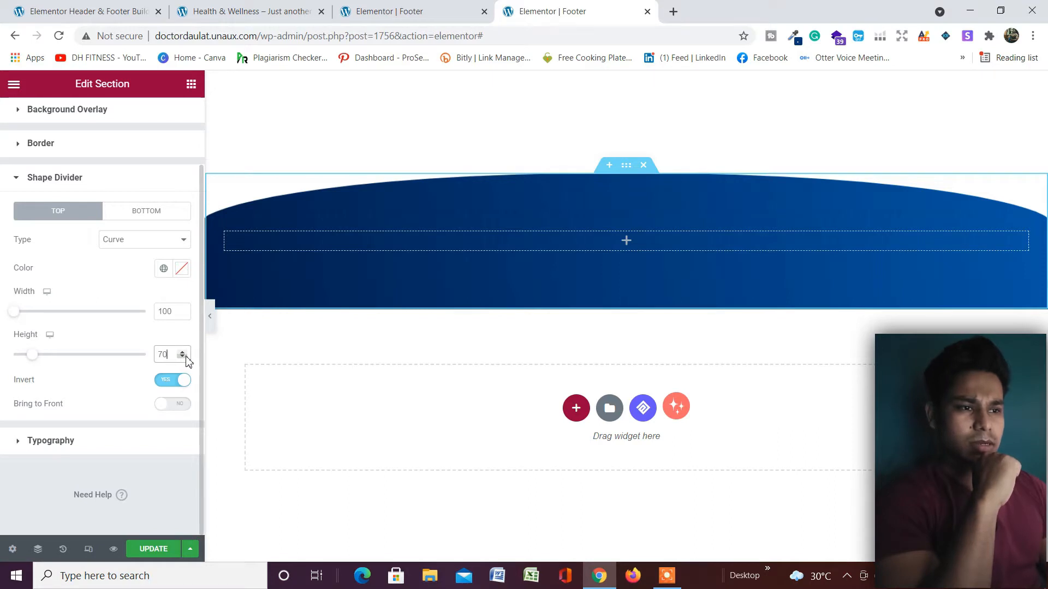
left_click(183, 357)
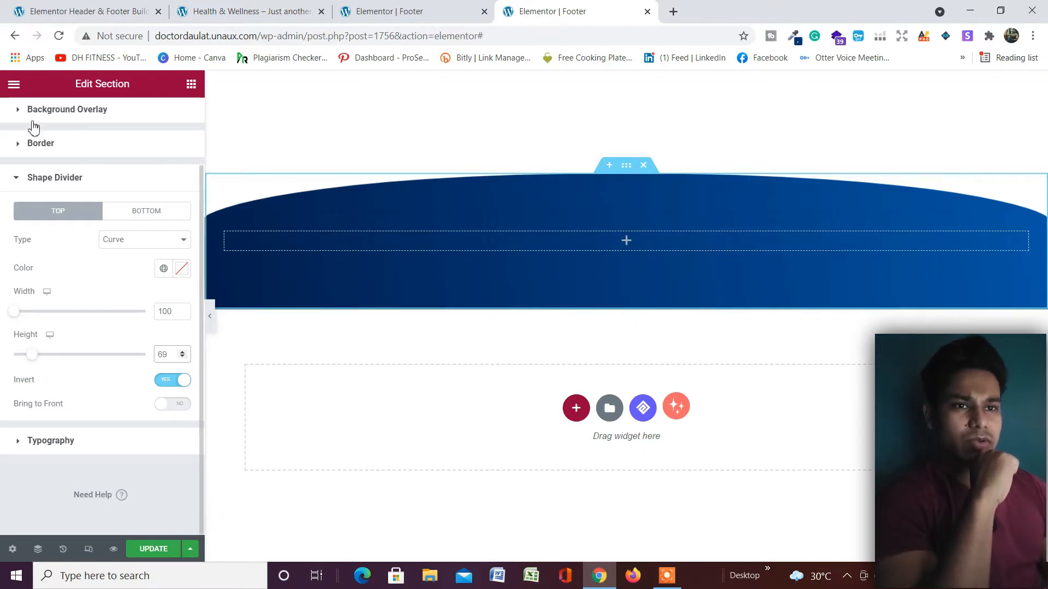
scroll(102, 201, "up", 2)
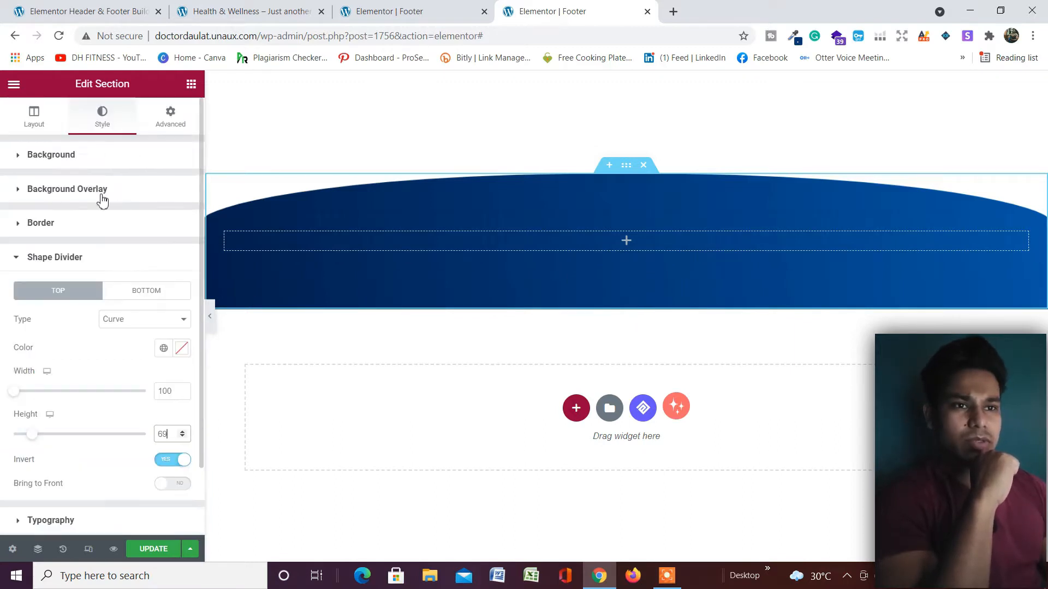
left_click(191, 84)
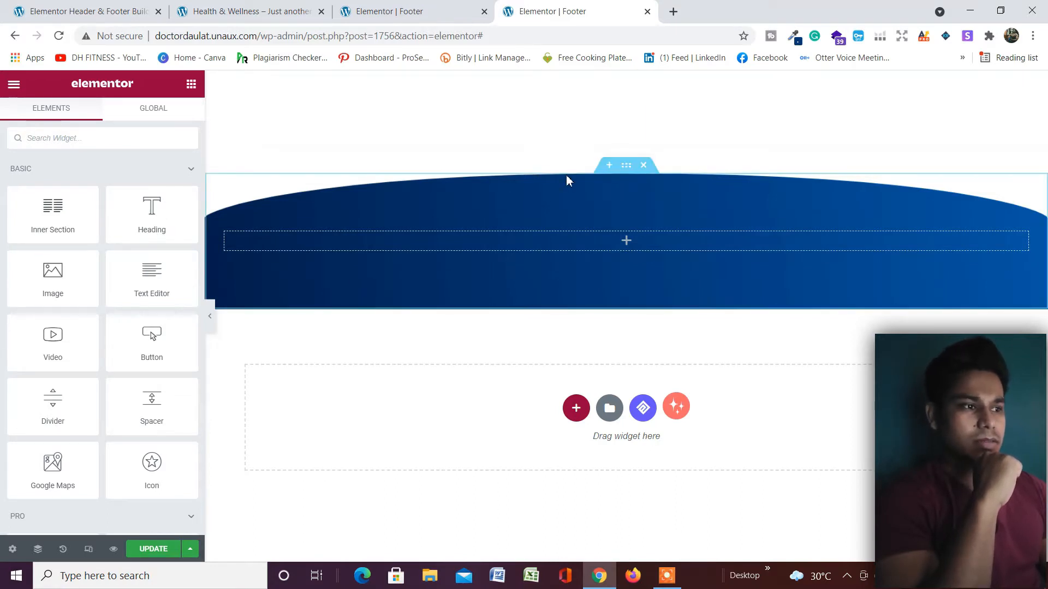
left_click(627, 167)
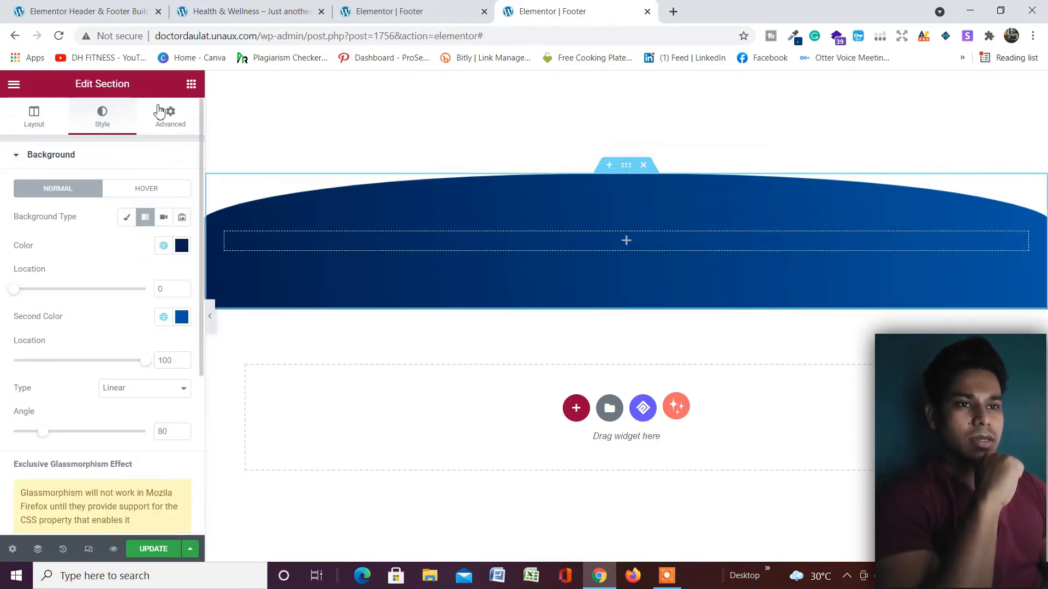
left_click(34, 117)
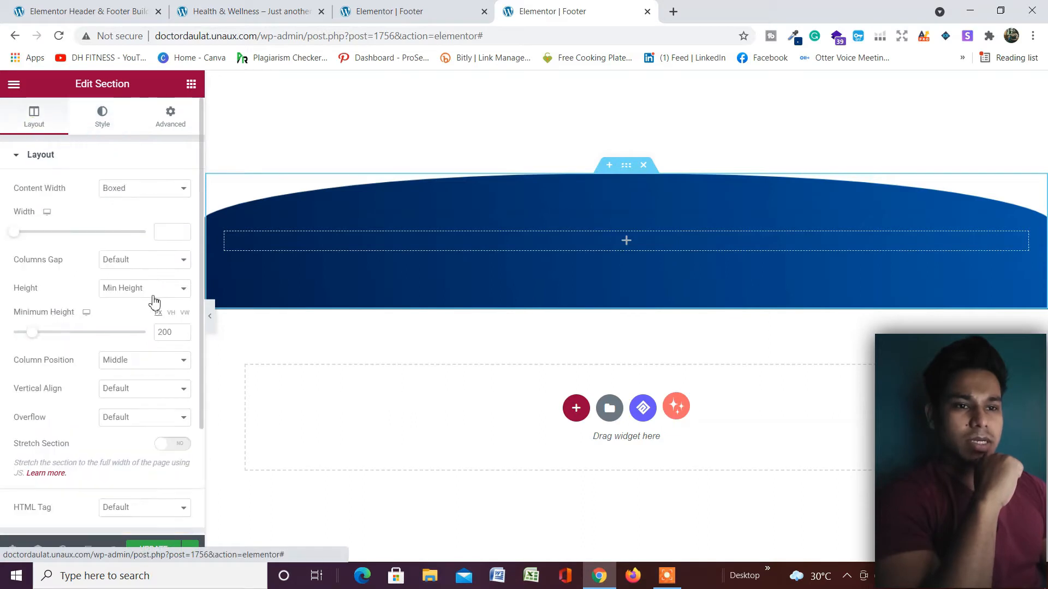
left_click(152, 365)
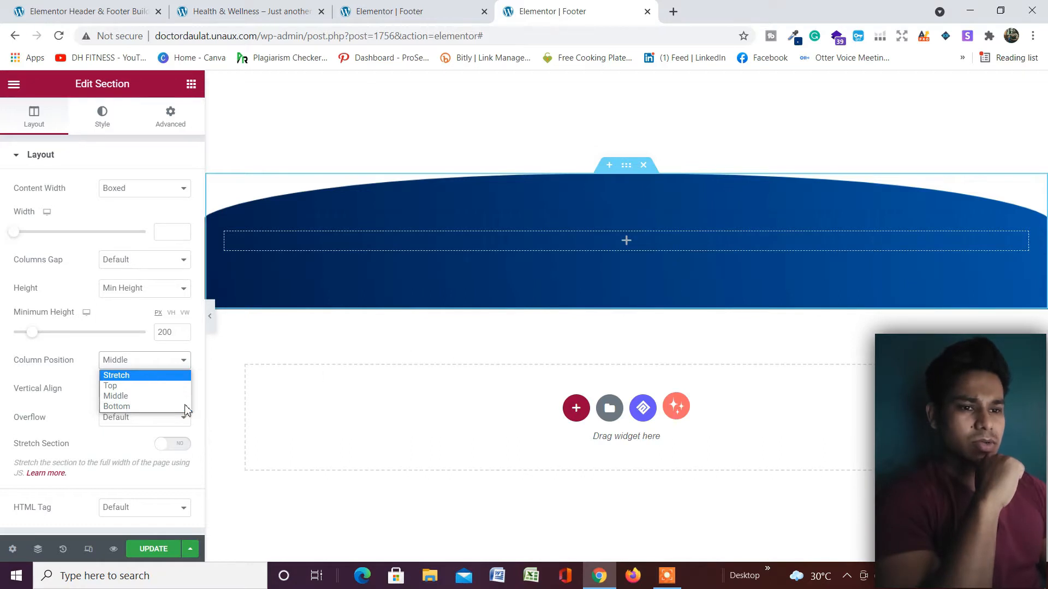
left_click(159, 362)
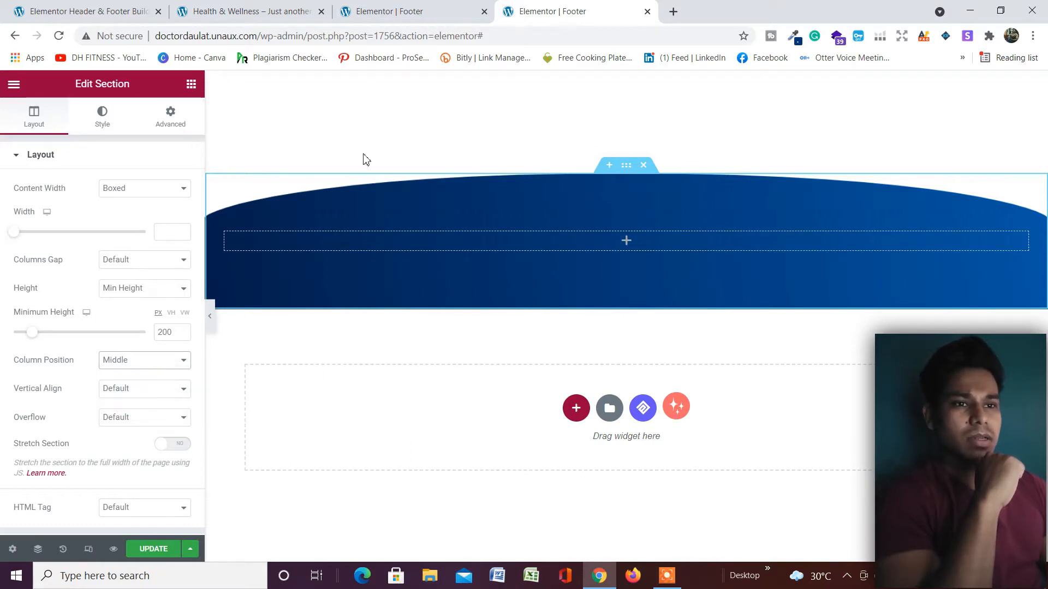
Step: Add an Inner Section to the gradient section and delete its first column, leaving a single column
left_click(190, 84)
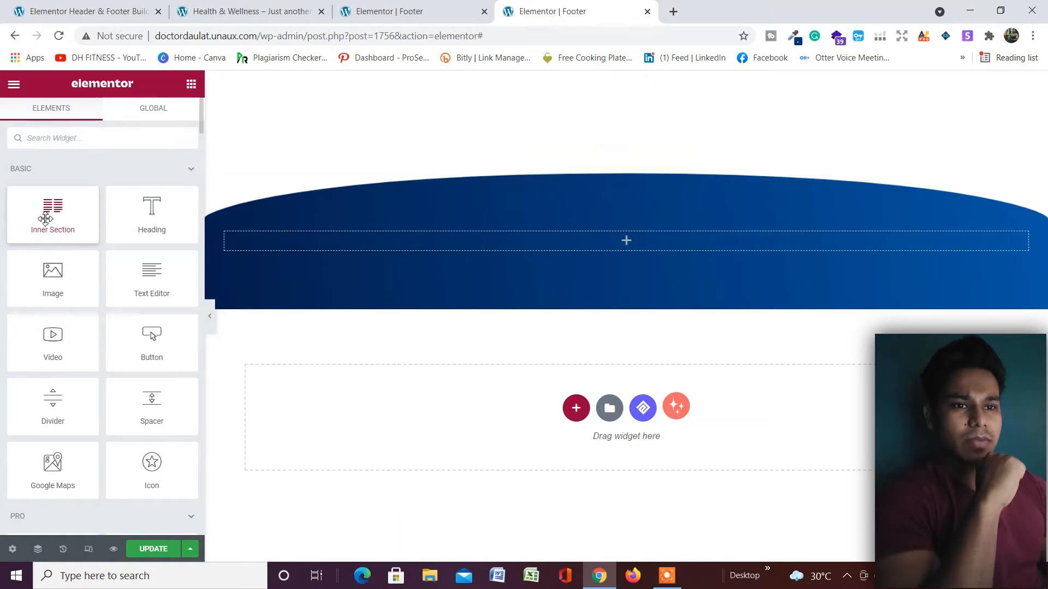
left_click_drag(44, 213, 543, 241)
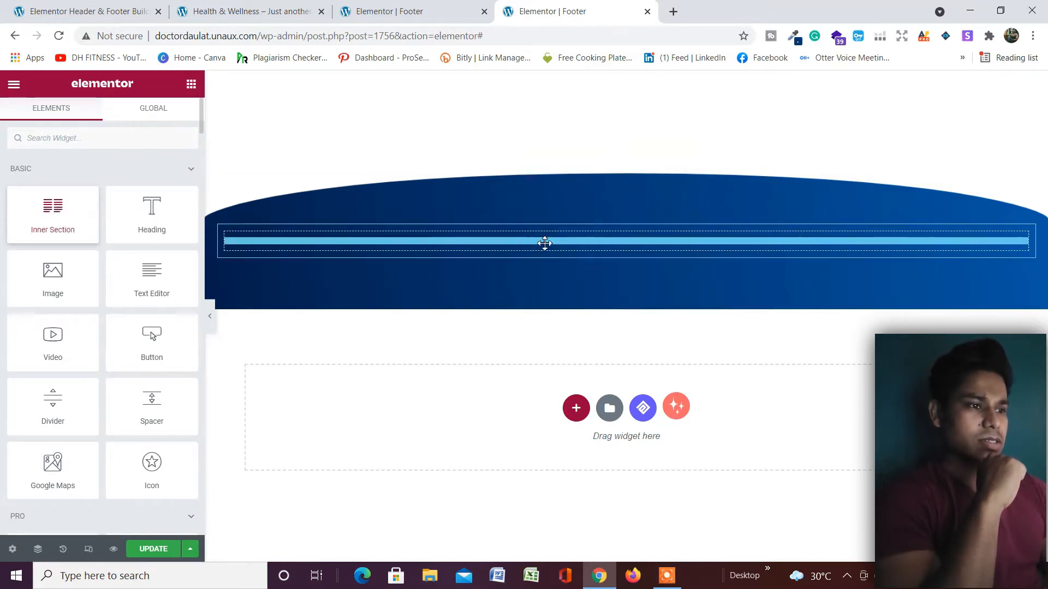
right_click(234, 238)
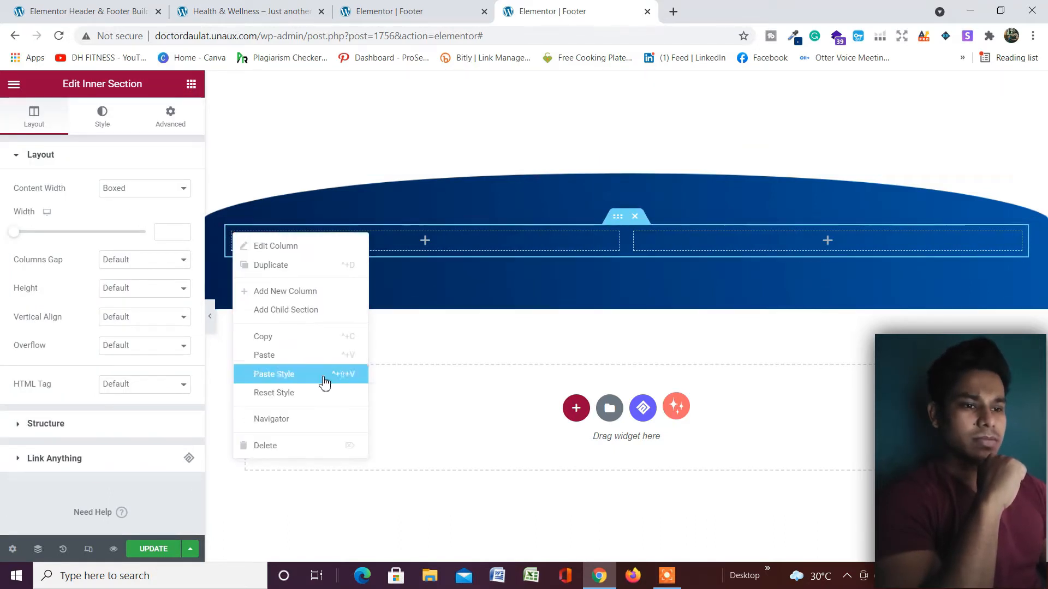
left_click(321, 447)
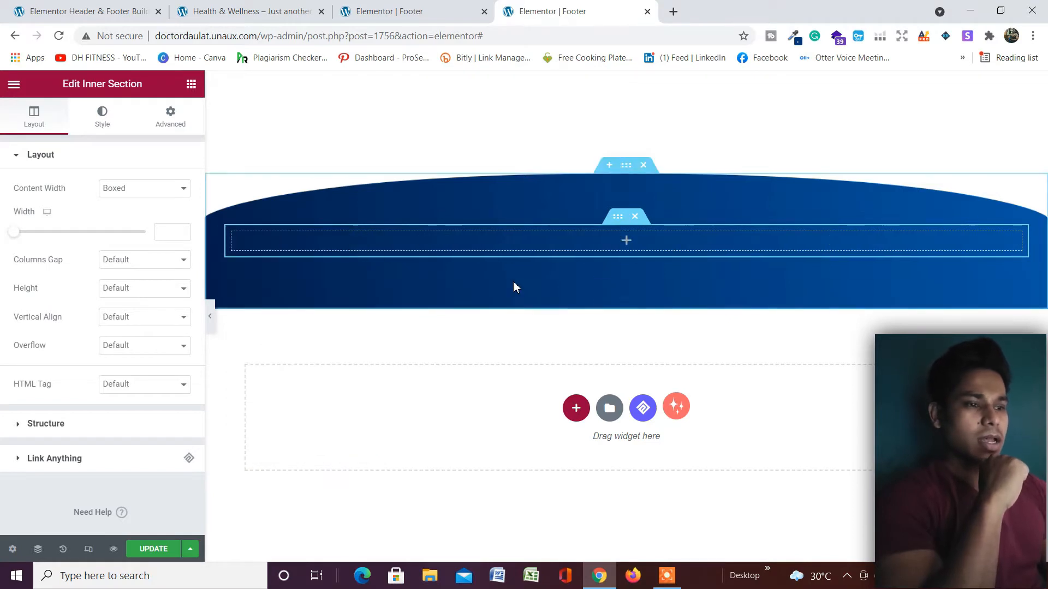
Step: Add an Image widget inside the inner section and insert rocket_icon_bordered.png from the media library
left_click(192, 84)
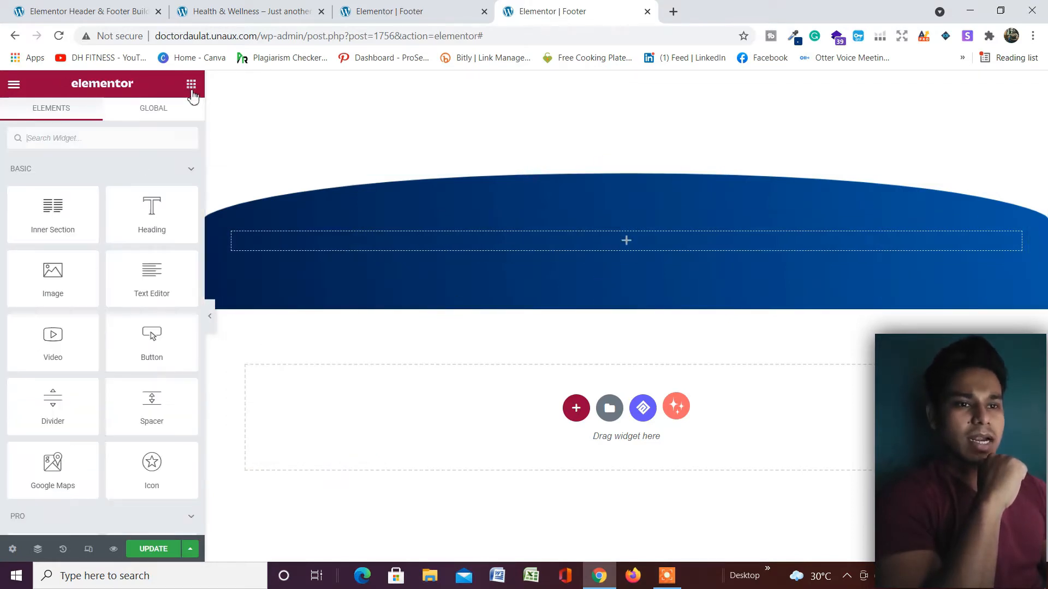
left_click_drag(51, 273, 573, 241)
left_click(49, 245)
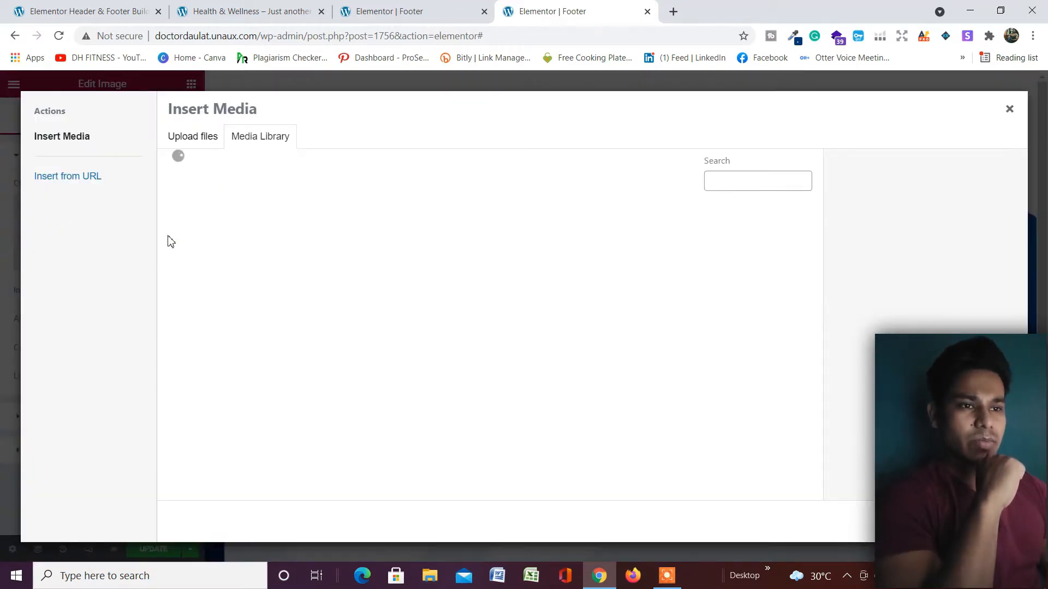
left_click(314, 344)
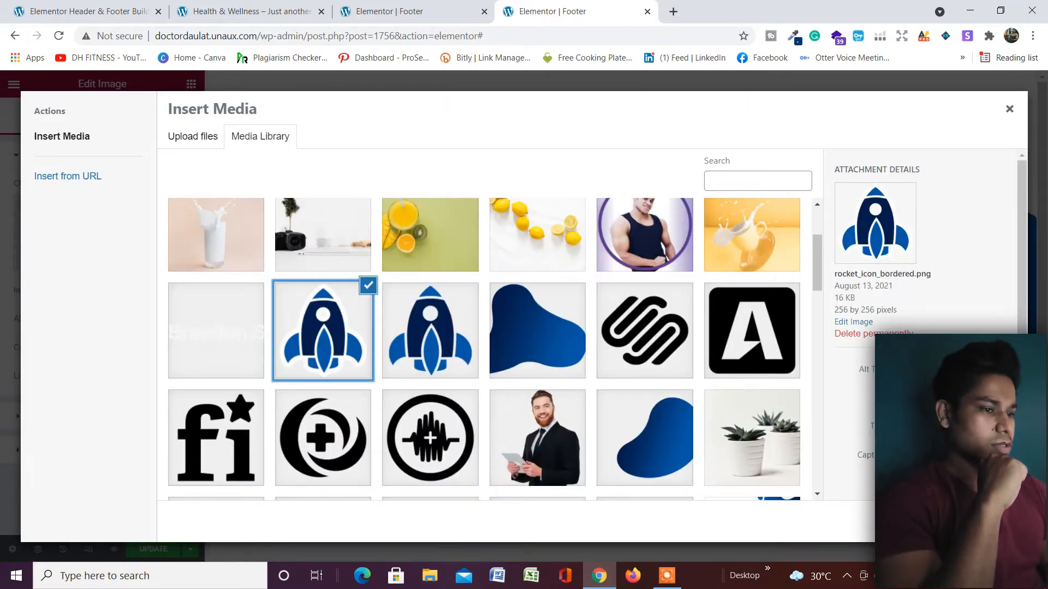
left_click(993, 521)
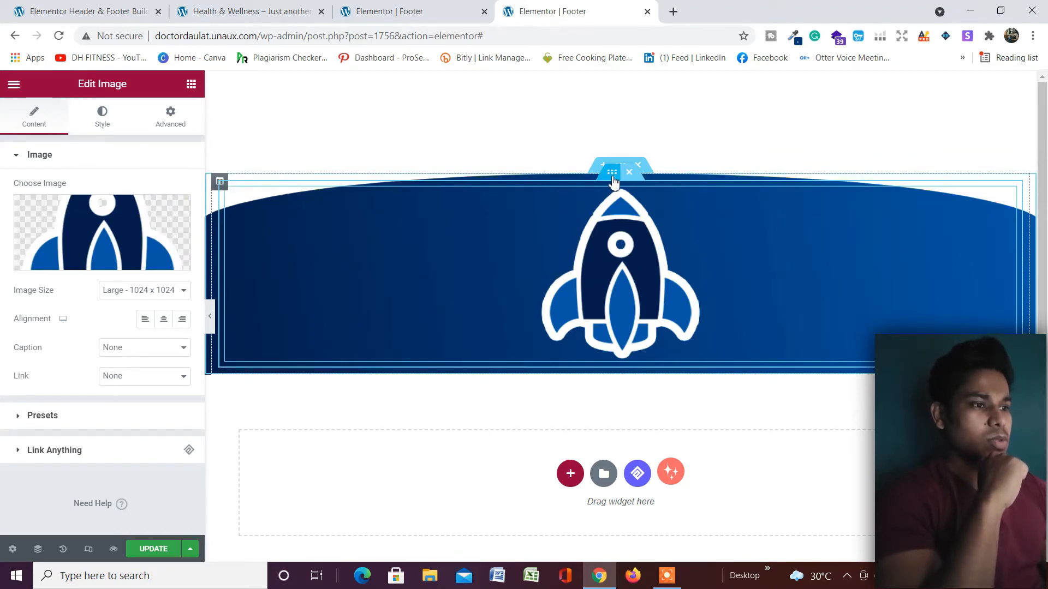
Step: Add a Heading widget below the inner section with the rocket image and align it to the center
left_click(191, 87)
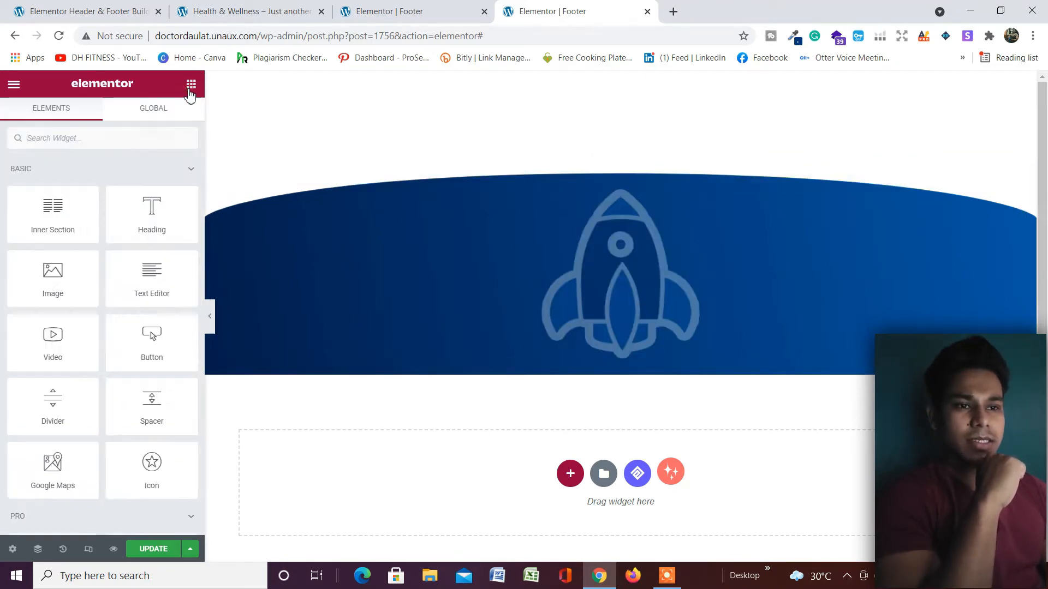
left_click_drag(154, 230, 623, 370)
left_click_drag(625, 368, 626, 372)
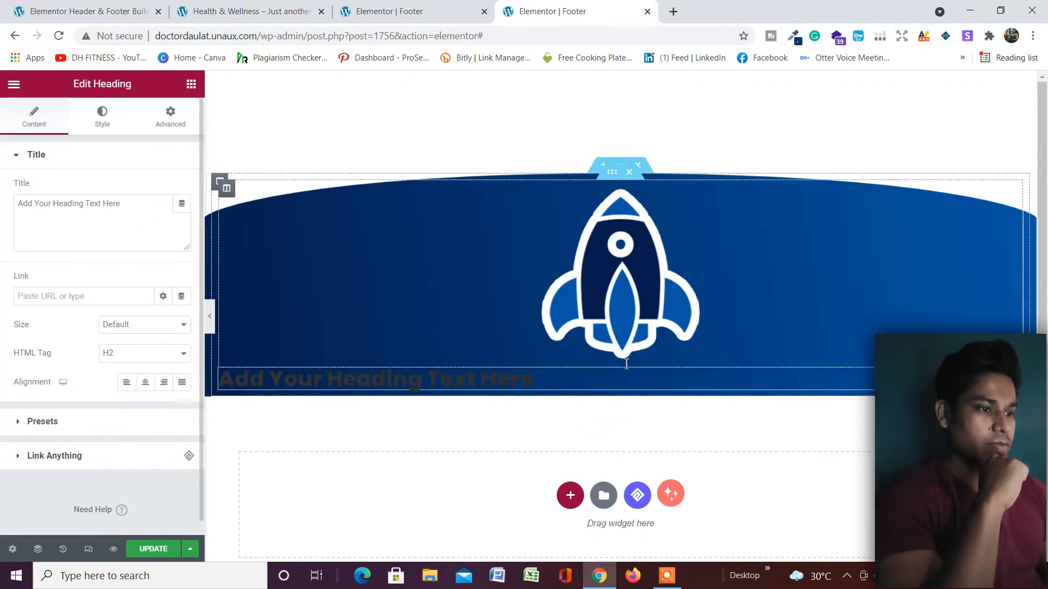
left_click(146, 384)
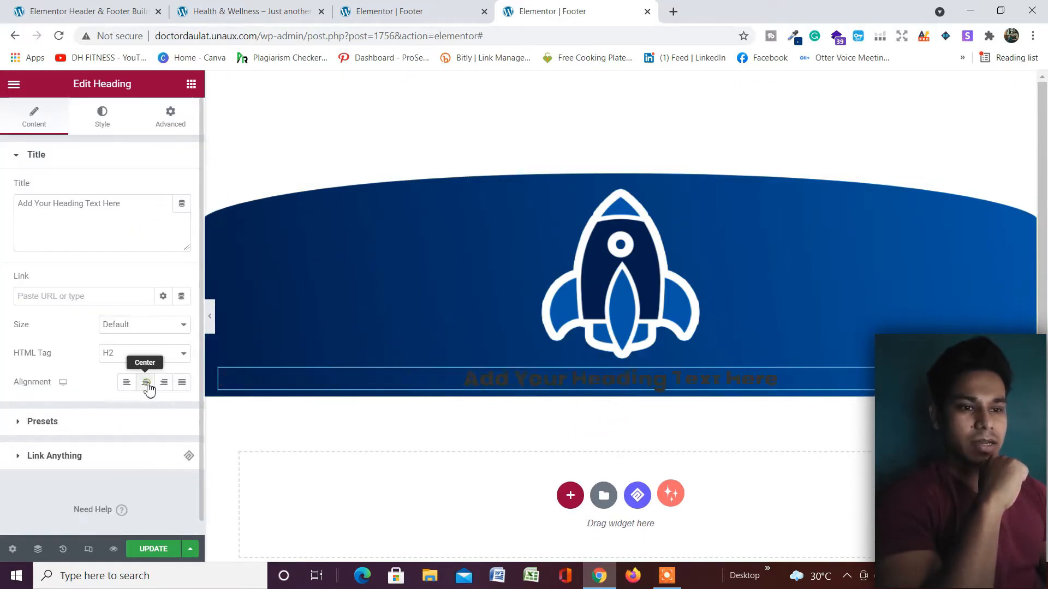
Step: Set the heading's HTML tag to H5 and its title to "Contact Me"
left_click(148, 360)
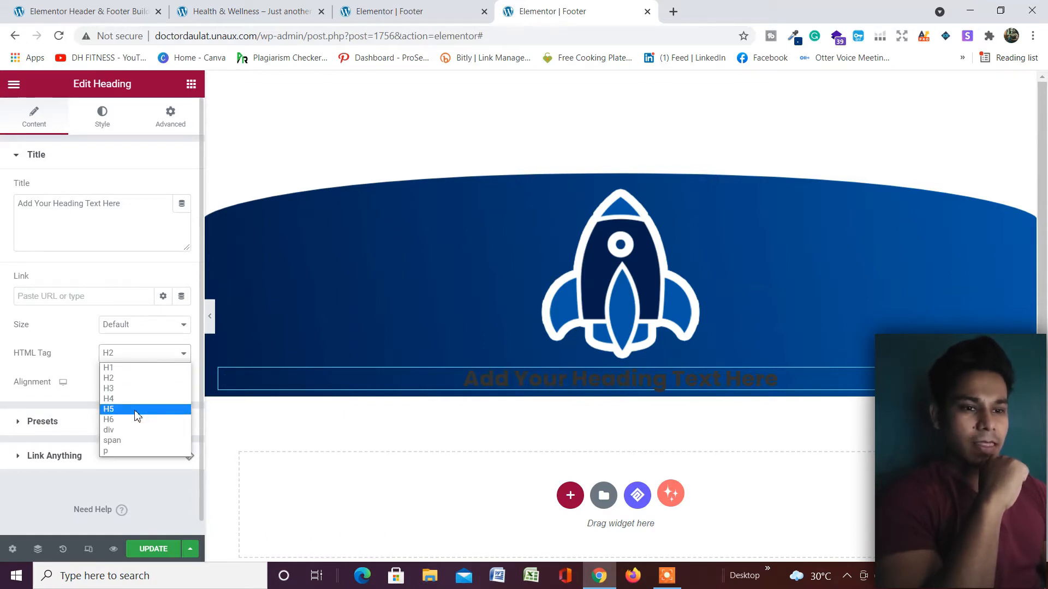
left_click(136, 410)
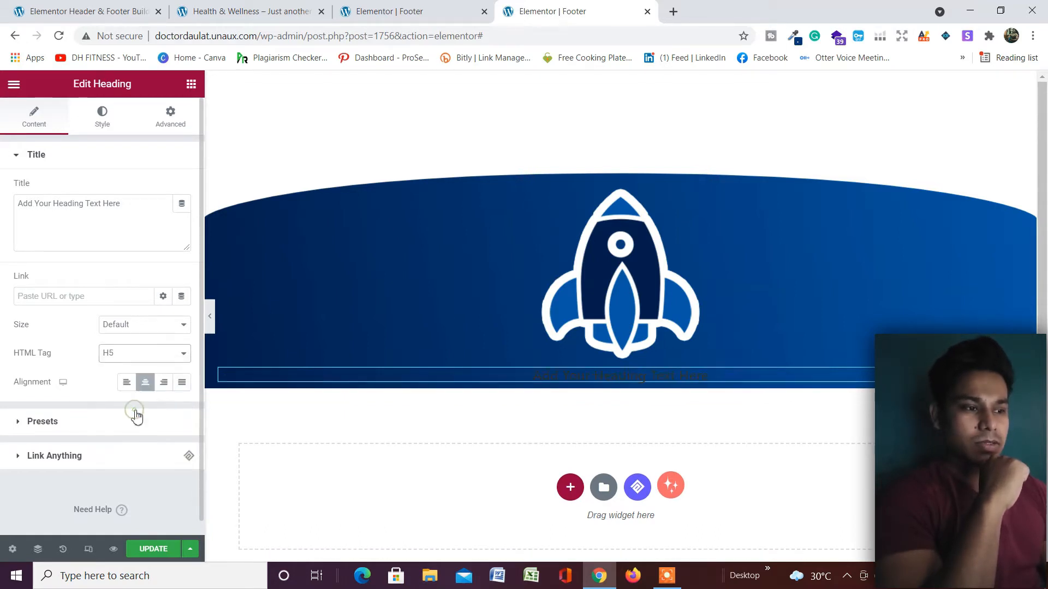
double_click(65, 208)
key("ctrl+a")
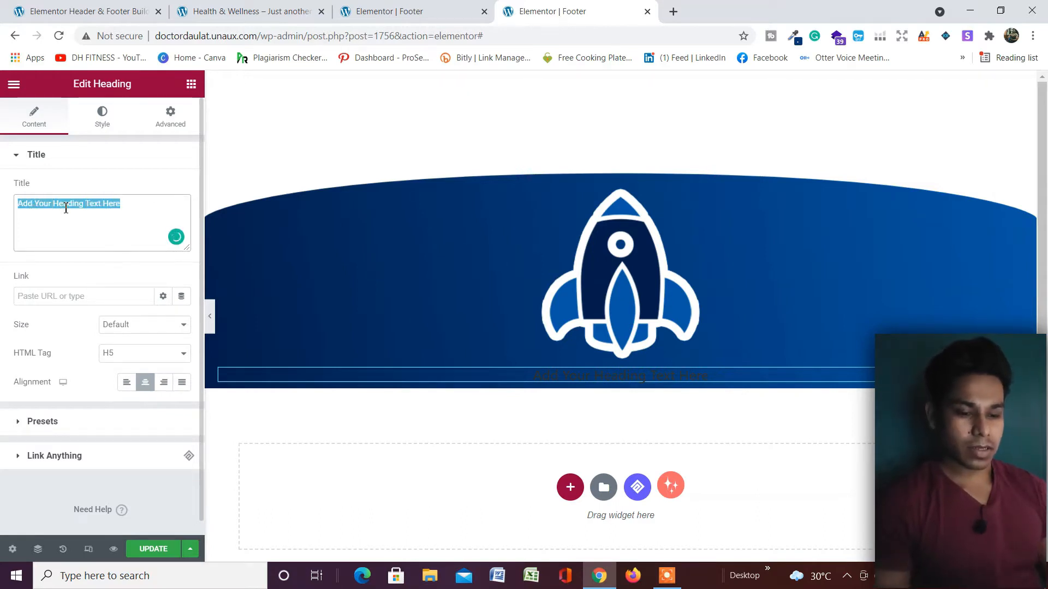
type("Contact Me")
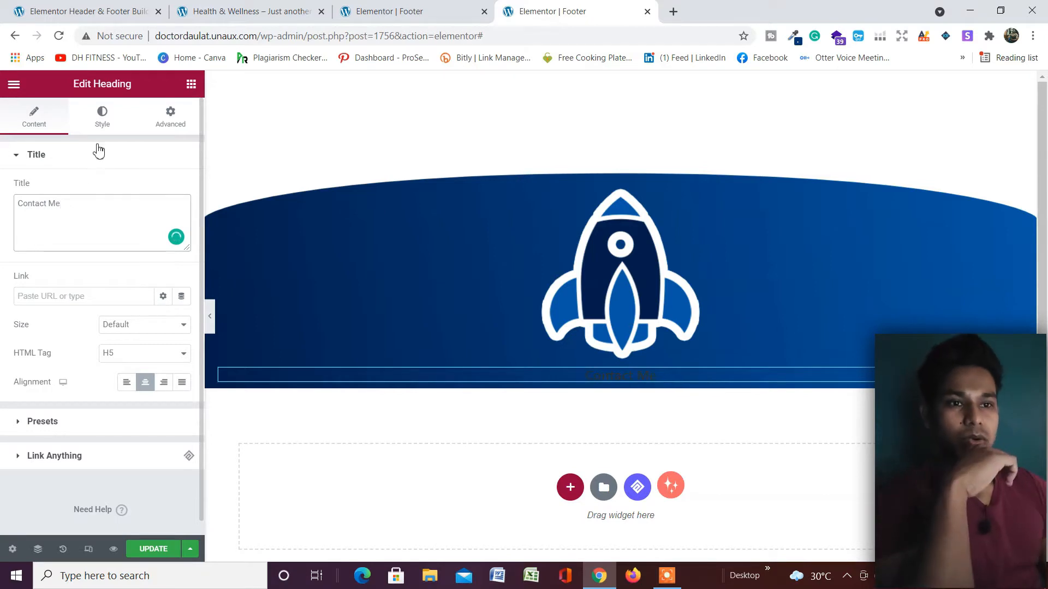
Step: Set the "Contact Me" heading's text color to the global Accent Secondary color
left_click(102, 119)
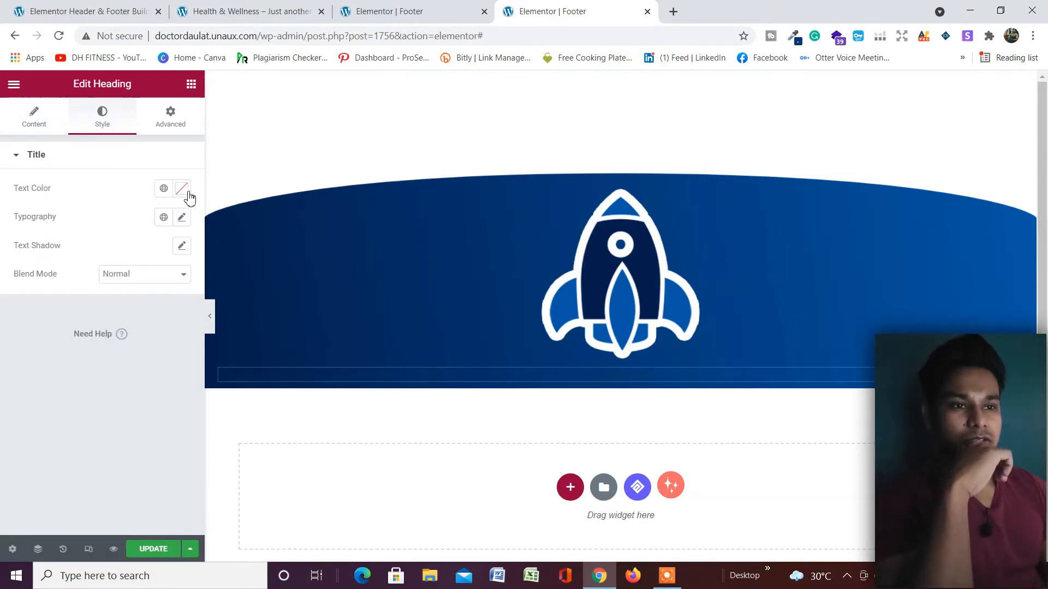
left_click(182, 188)
left_click(163, 188)
left_click(163, 188)
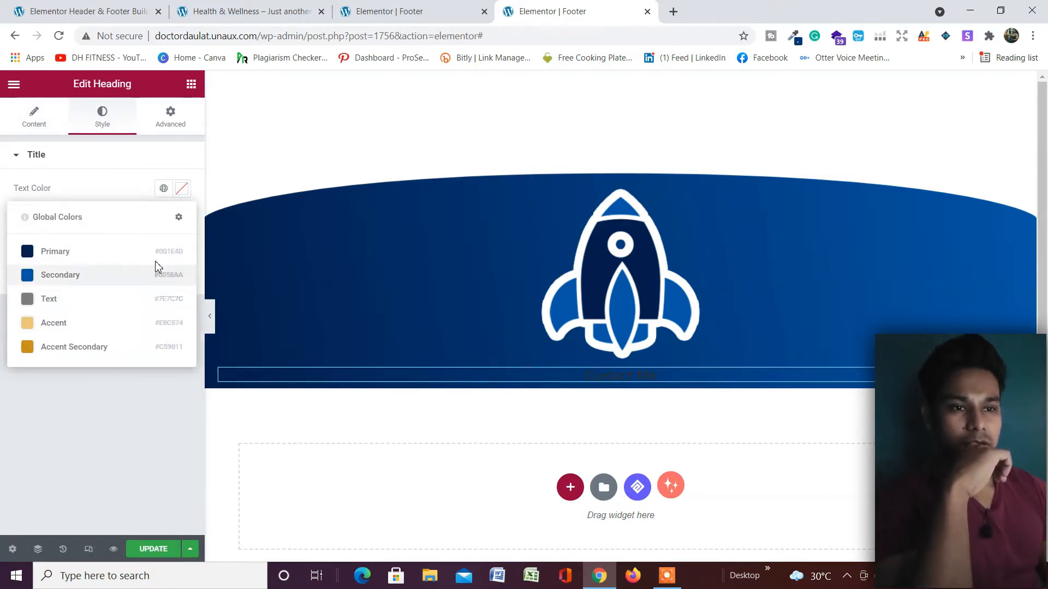
left_click(101, 349)
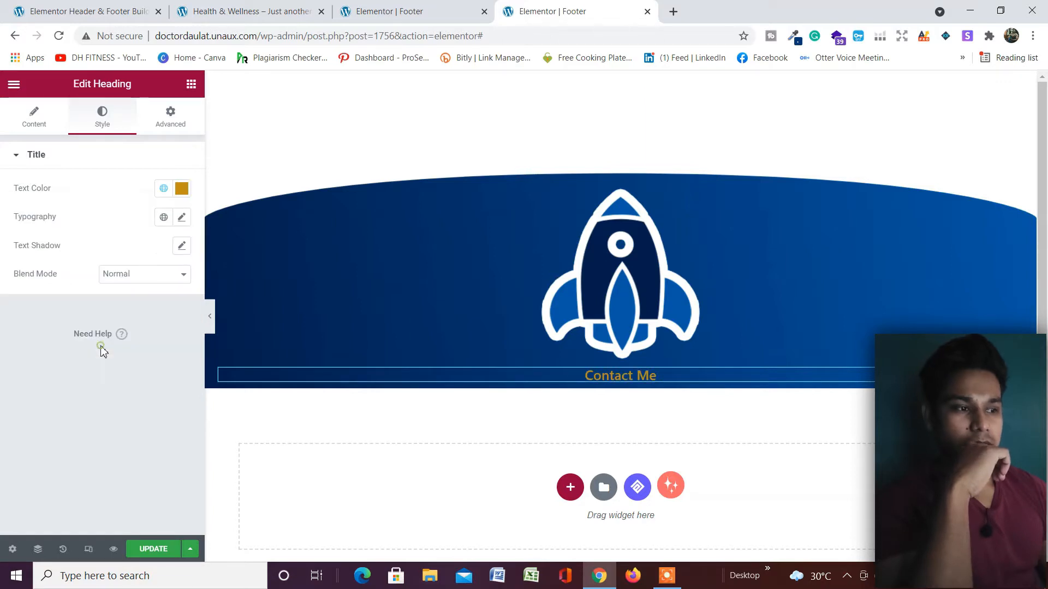
Step: Set the "Contact Me" heading's typography to the Poppins family with weight 600
left_click(182, 218)
left_click(144, 287)
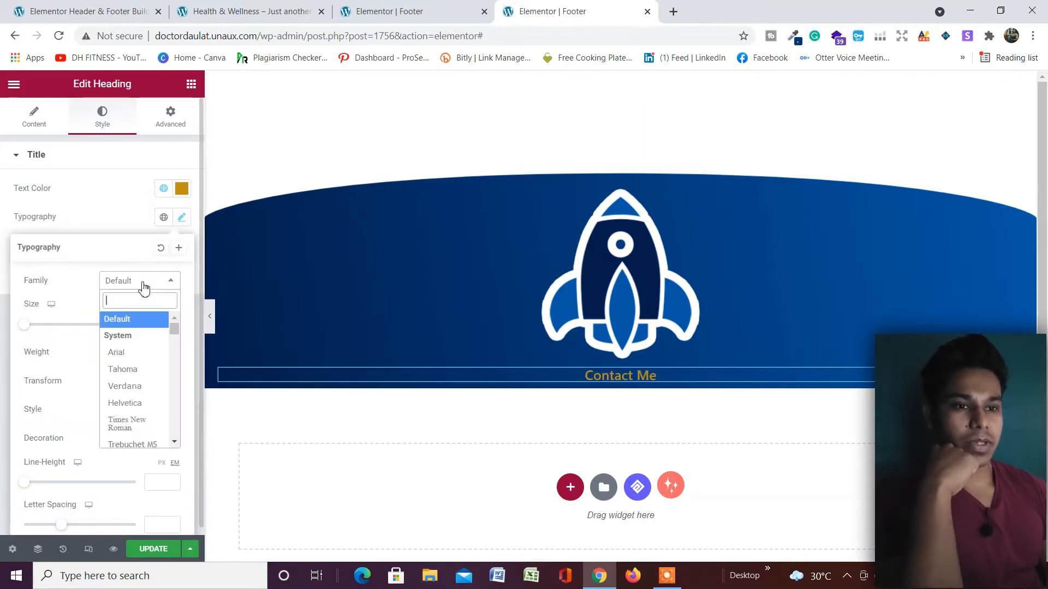
type("poppins")
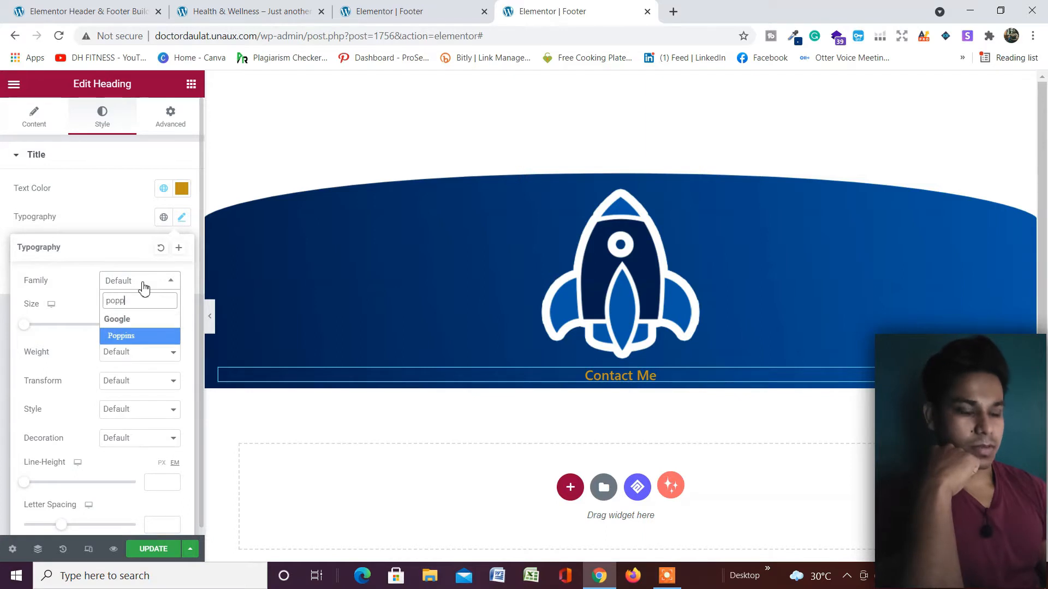
key("Return")
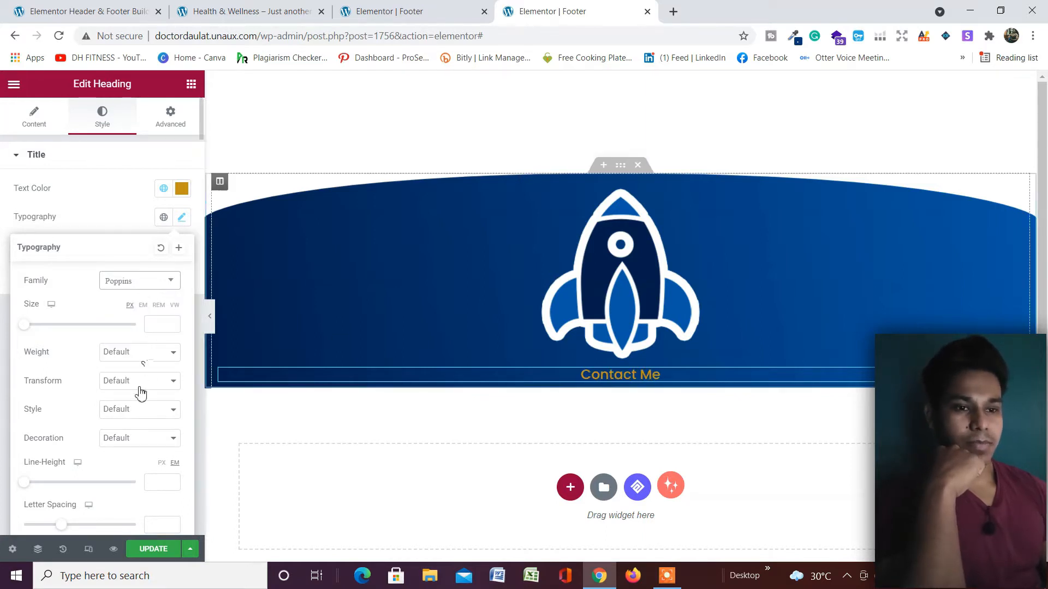
left_click(143, 354)
left_click(131, 430)
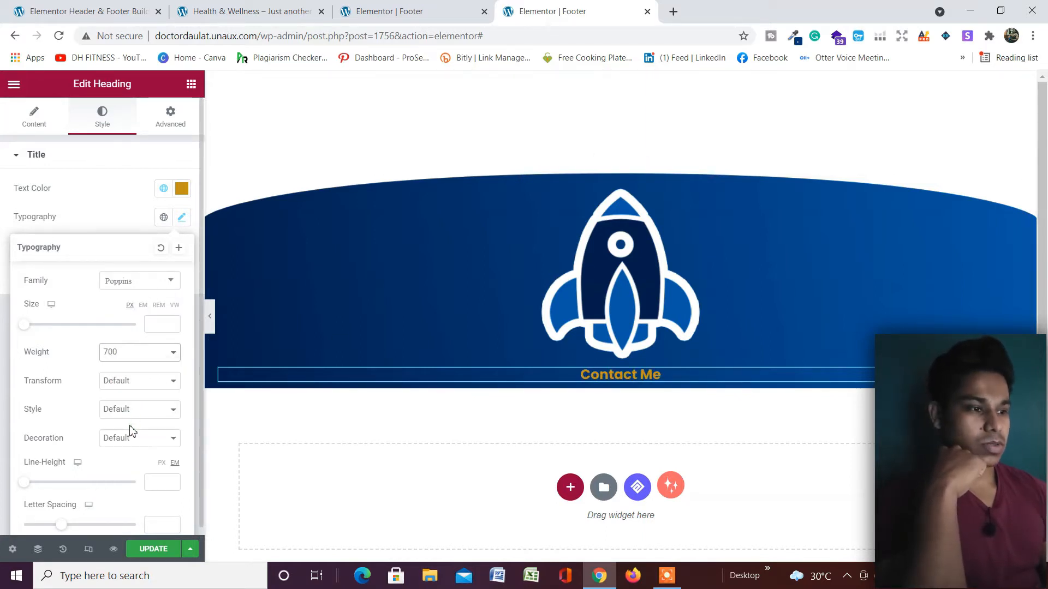
left_click(147, 355)
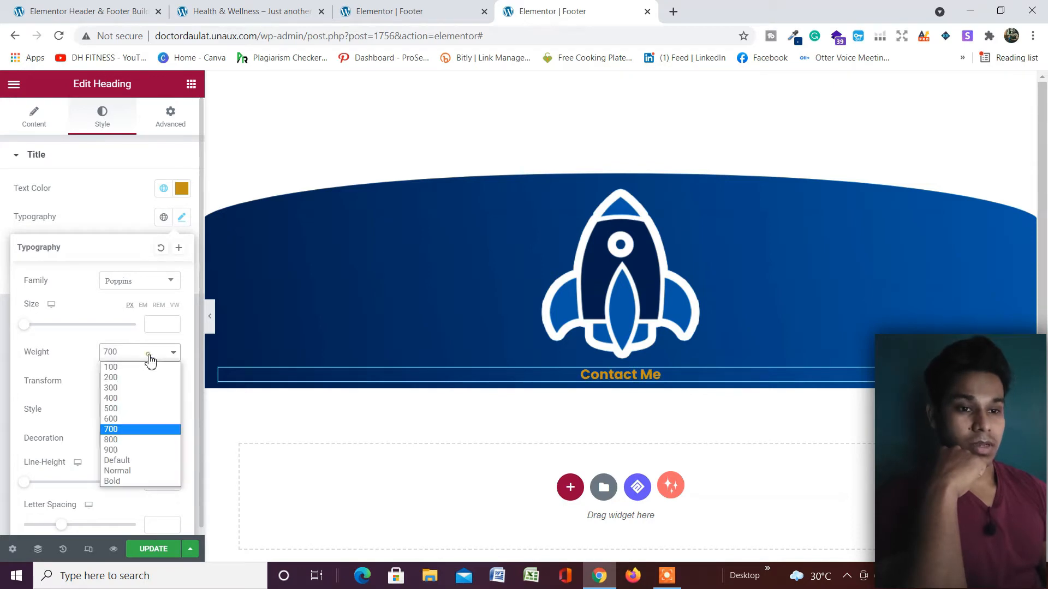
left_click(149, 418)
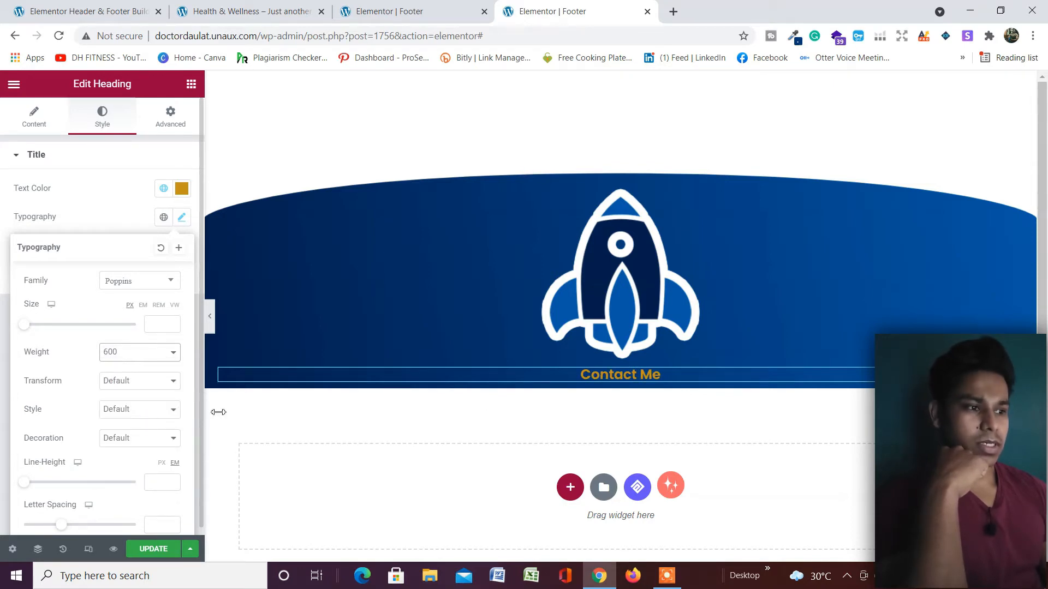
Step: Unlink the margins of the inner section holding the rocket image and set its top margin to -121 px
scroll(369, 420, "down", 1)
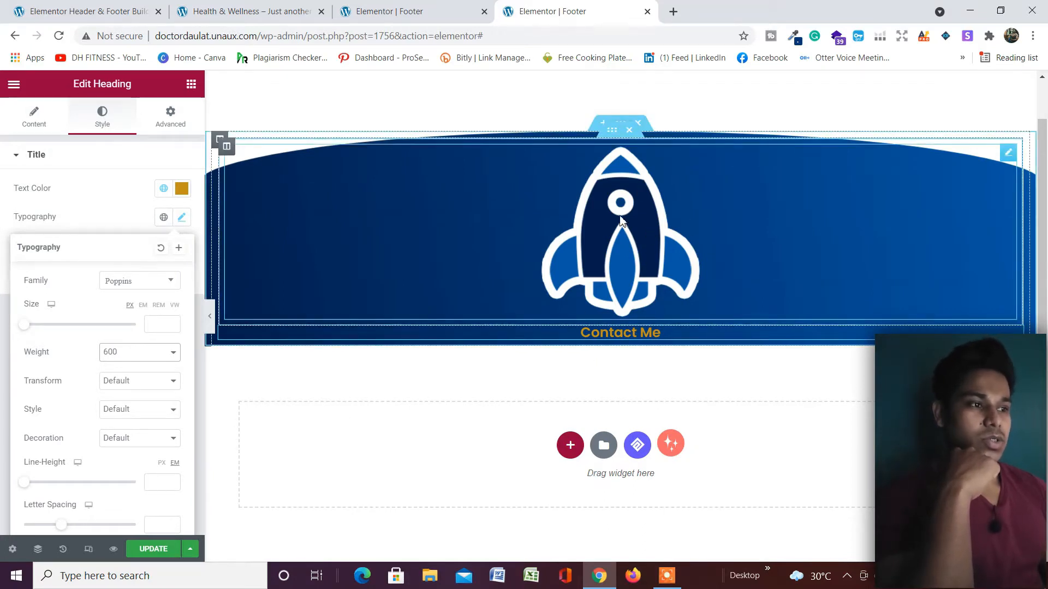
left_click(609, 136)
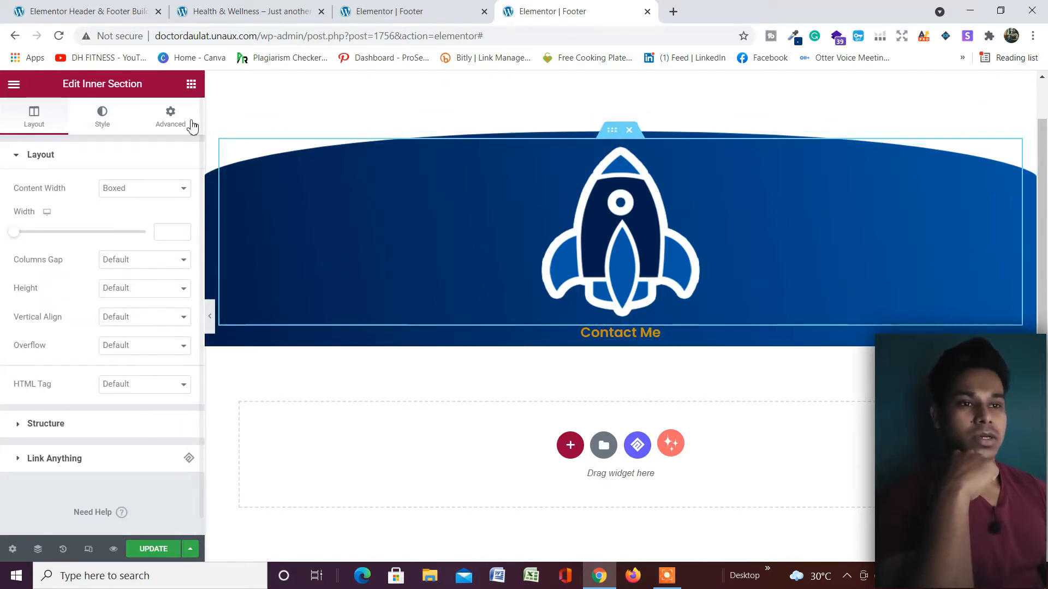
left_click(169, 115)
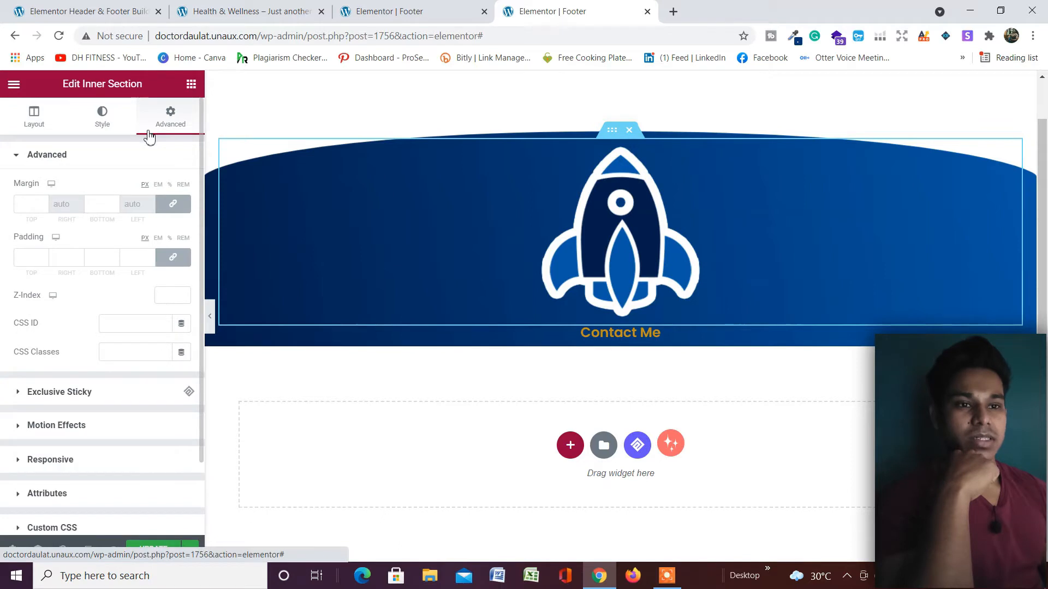
left_click(173, 203)
left_click(44, 207)
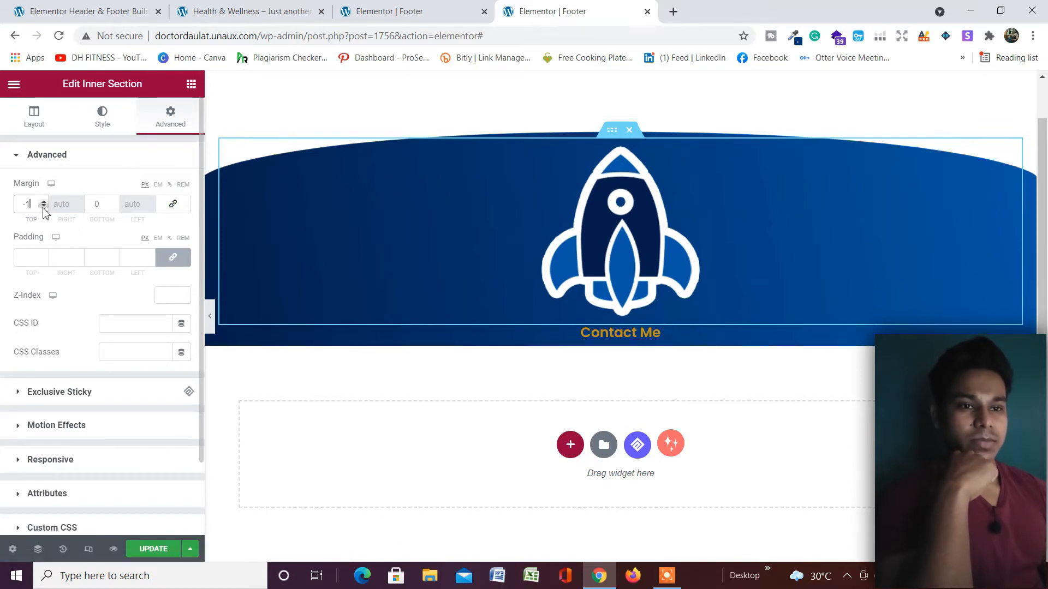
left_click_drag(43, 208, 44, 201)
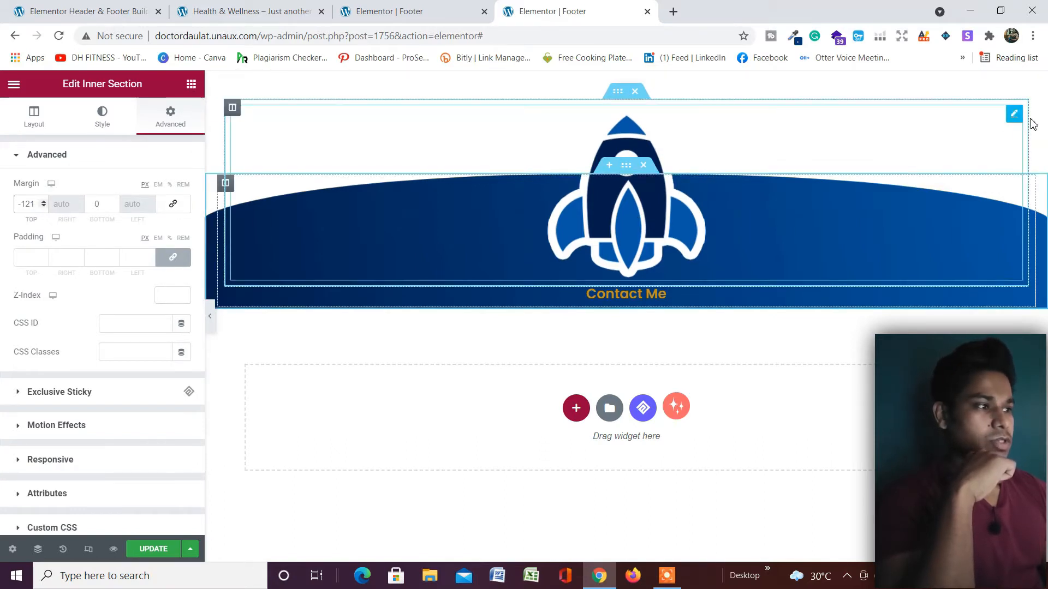
Step: Try a maximum width of 16% on the rocket image
left_click(1016, 120)
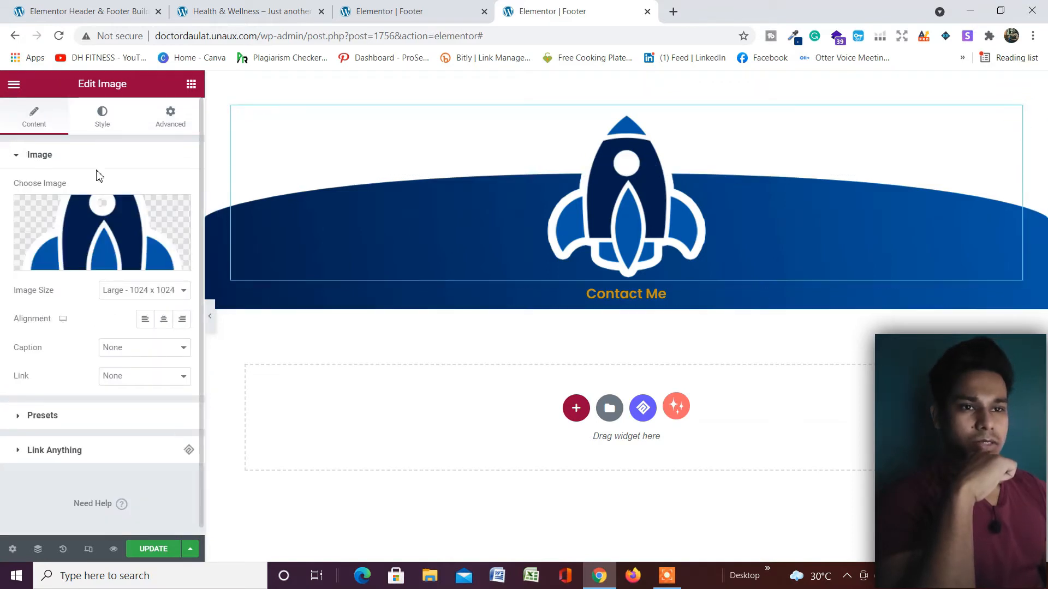
left_click(104, 118)
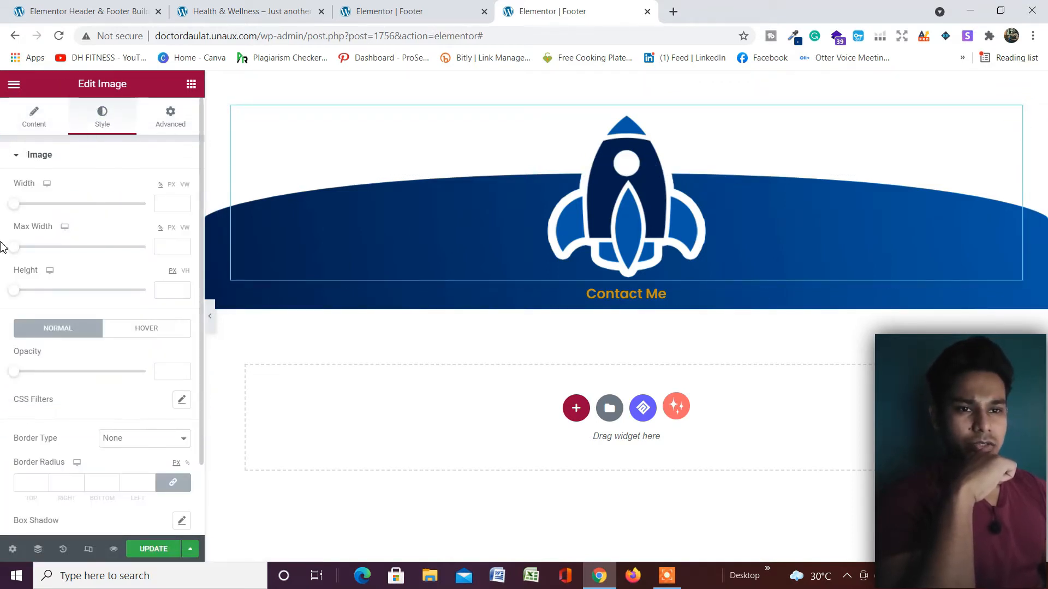
mouse_move(19, 255)
left_mouse_down()
mouse_move(48, 253)
mouse_move(40, 250)
left_mouse_up()
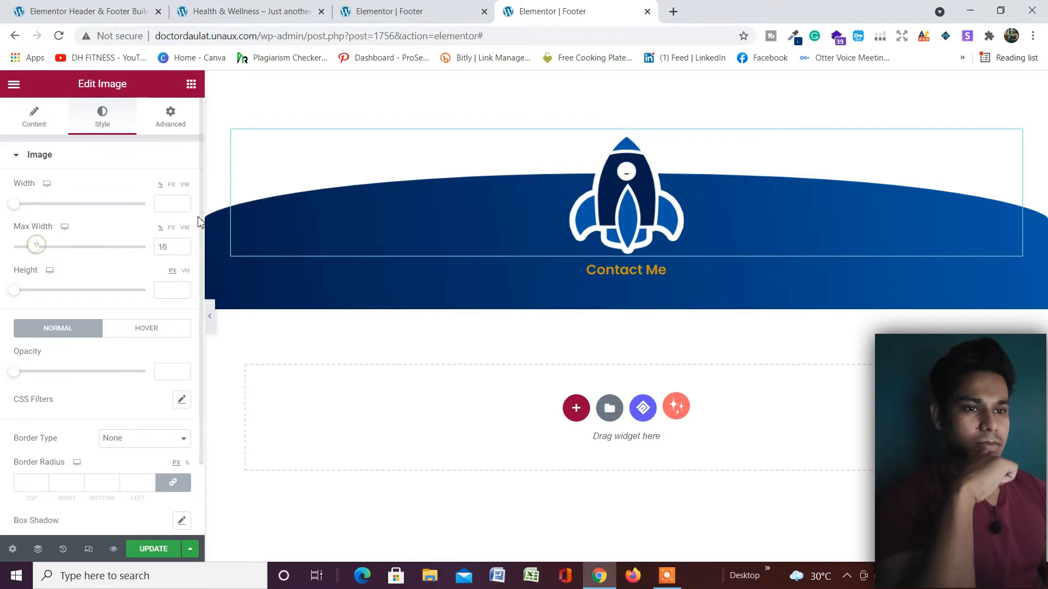
Step: Switch the rocket image's maximum width to pixels and try 145 px
left_click(171, 229)
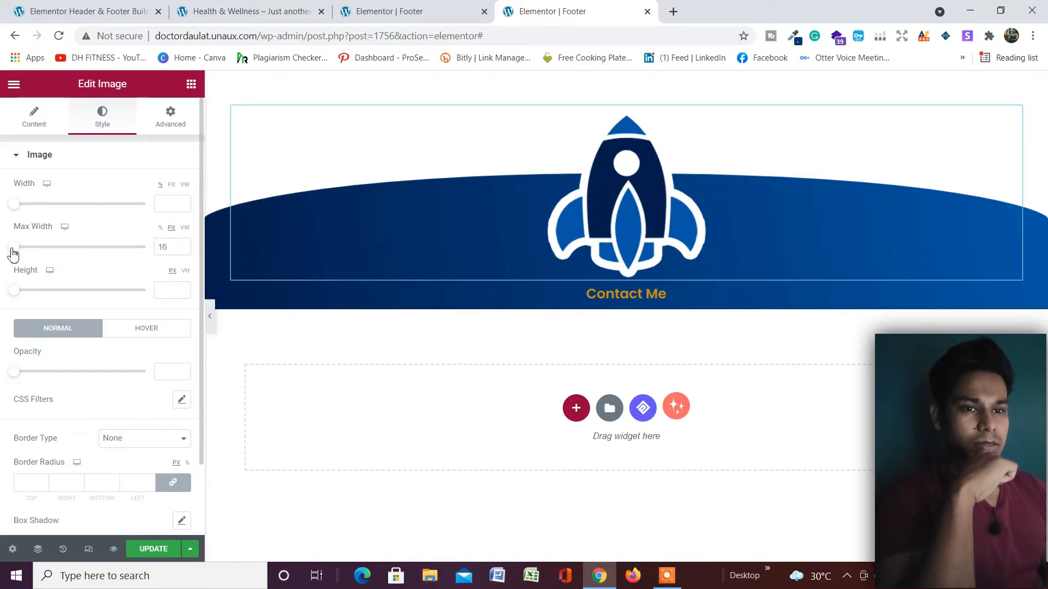
left_click_drag(13, 252, 29, 253)
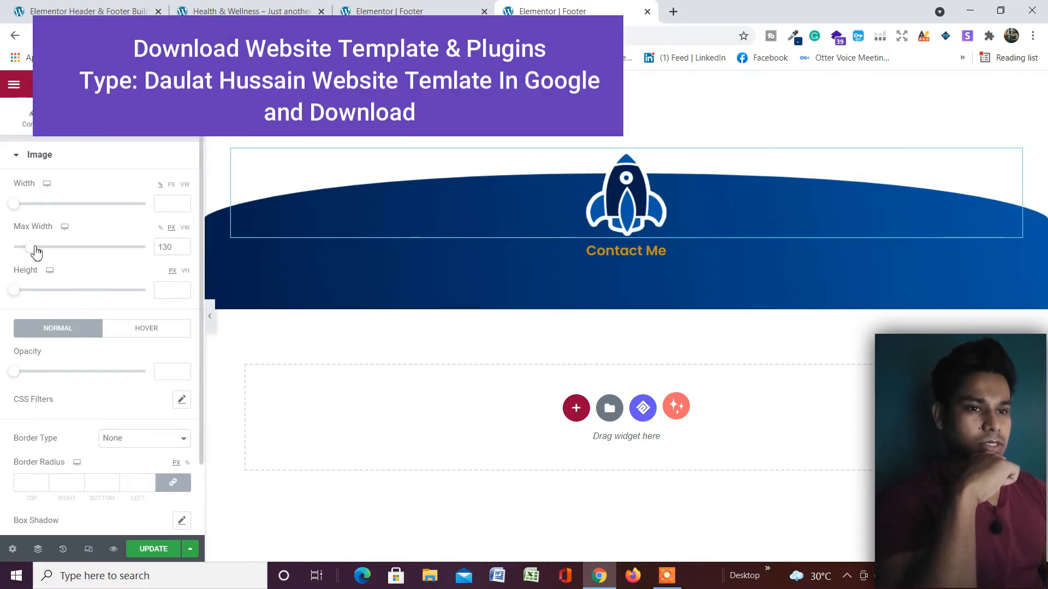
left_click_drag(36, 253, 37, 254)
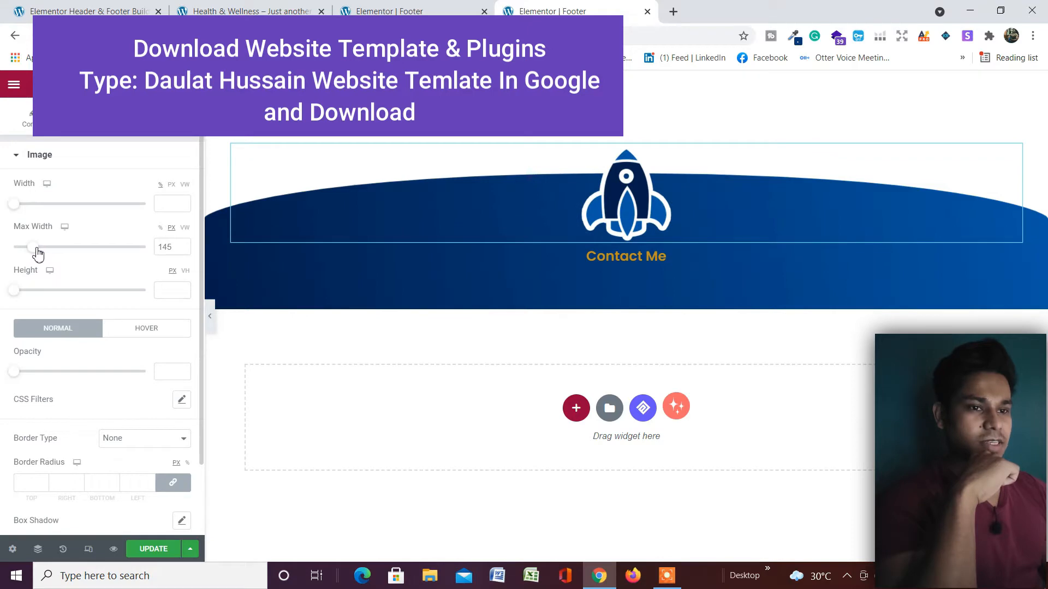
Step: Return the rocket image's maximum width to percent and try values from 1 up to 95
left_click(160, 229)
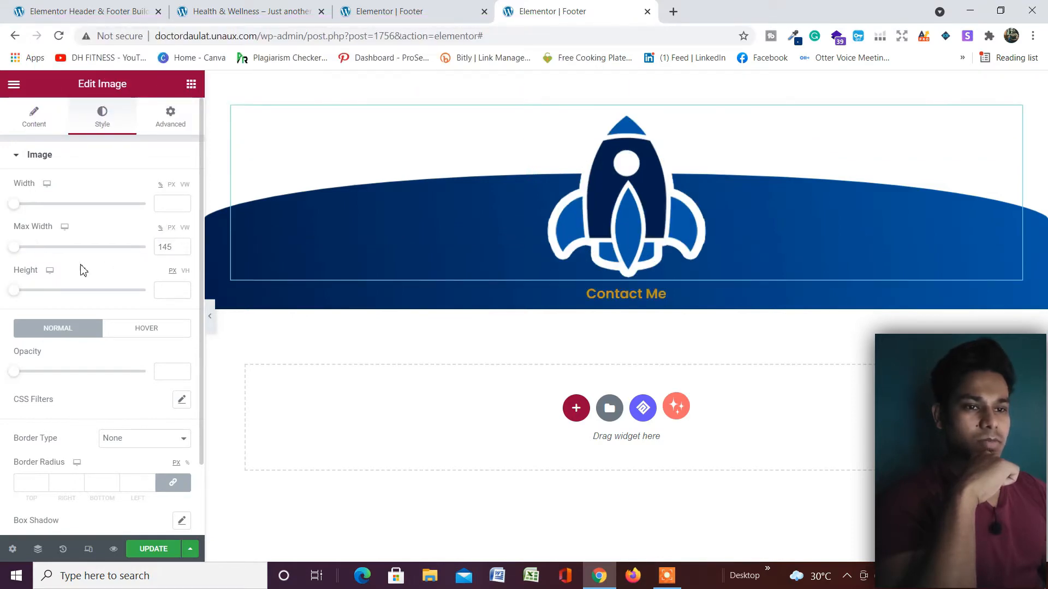
mouse_move(18, 252)
left_mouse_down()
mouse_move(134, 250)
mouse_move(15, 247)
left_mouse_up()
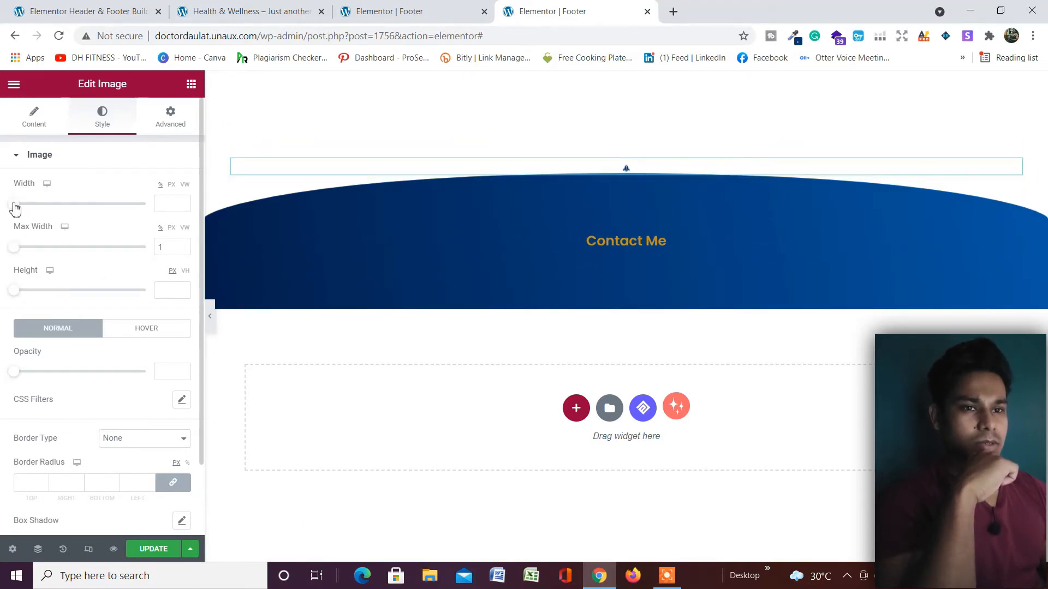
left_click_drag(18, 251, 66, 247)
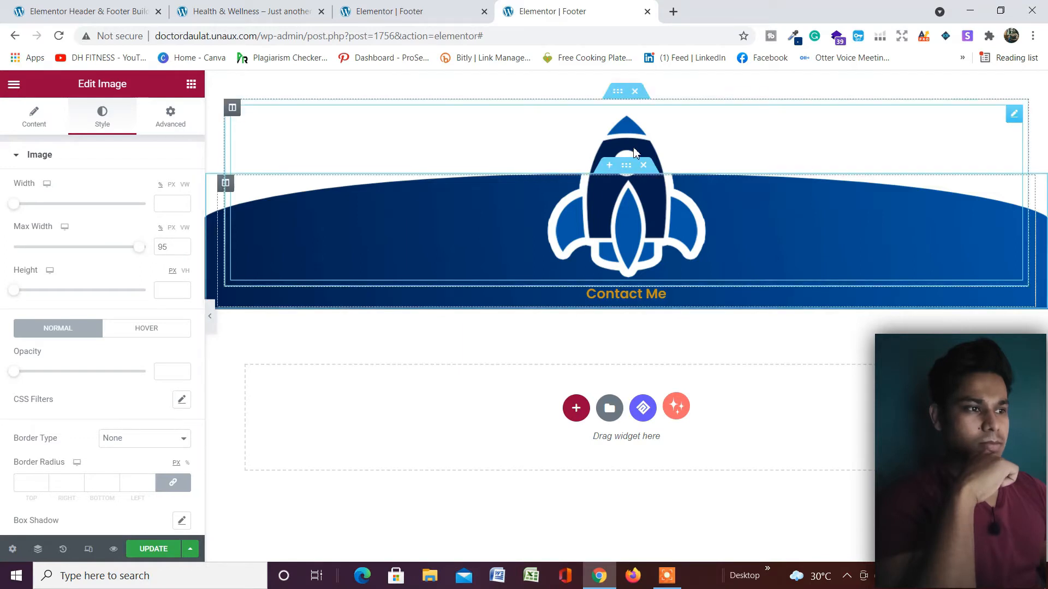
Step: Try the Stretch column position on the curved gradient section and return it to Middle
left_click(259, 216)
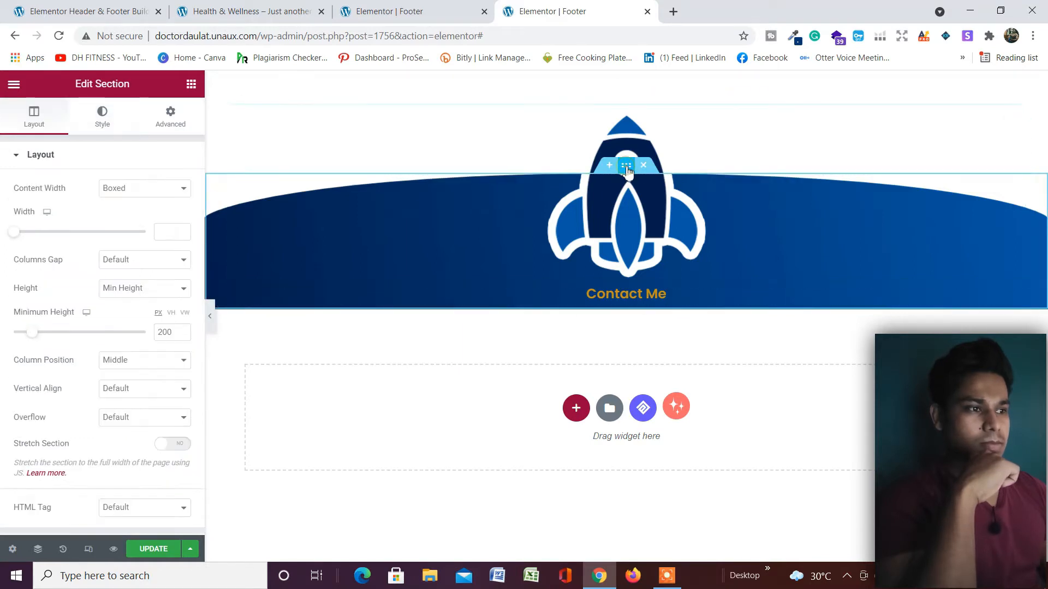
left_click(175, 117)
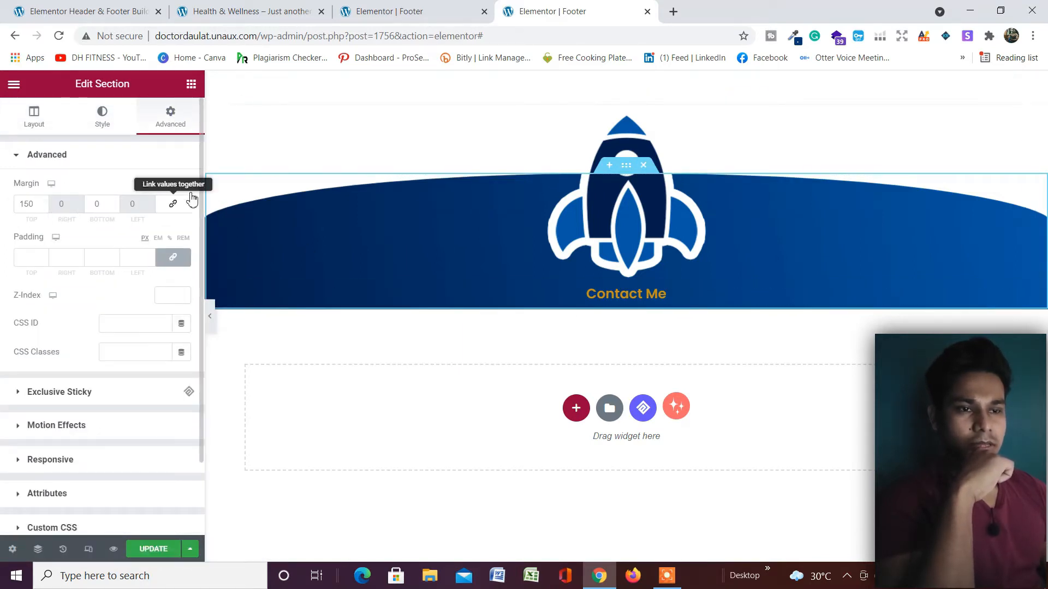
left_click(35, 118)
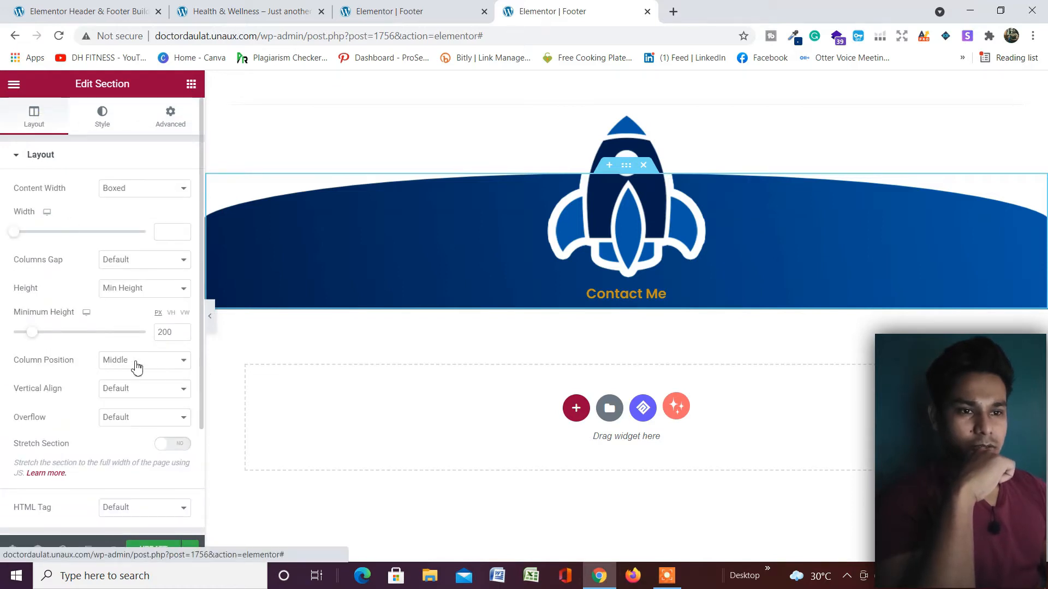
left_click(159, 298)
left_click(145, 326)
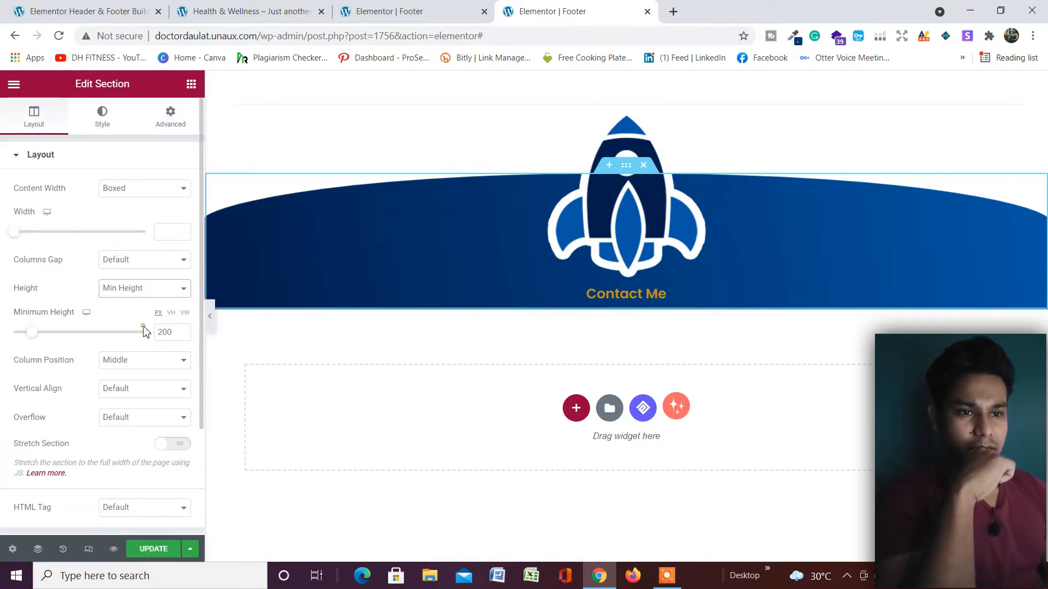
left_click(149, 370)
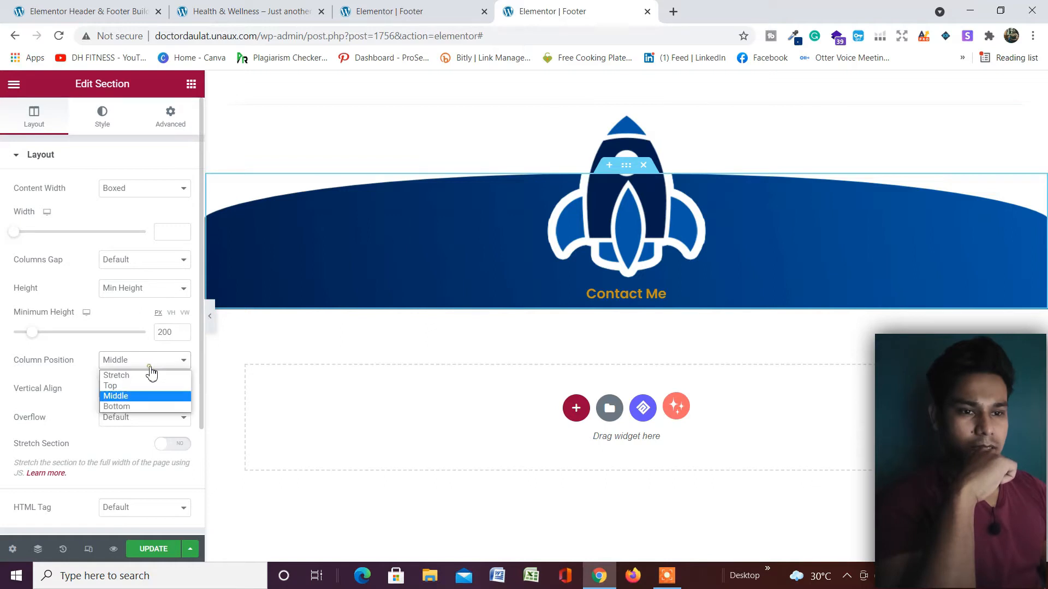
left_click(149, 377)
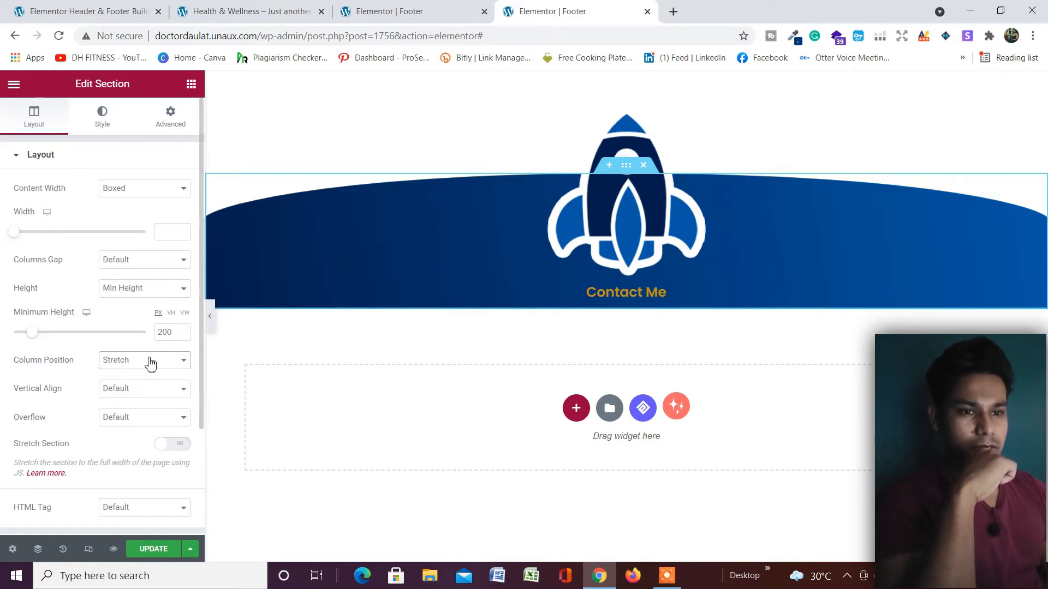
left_click(153, 363)
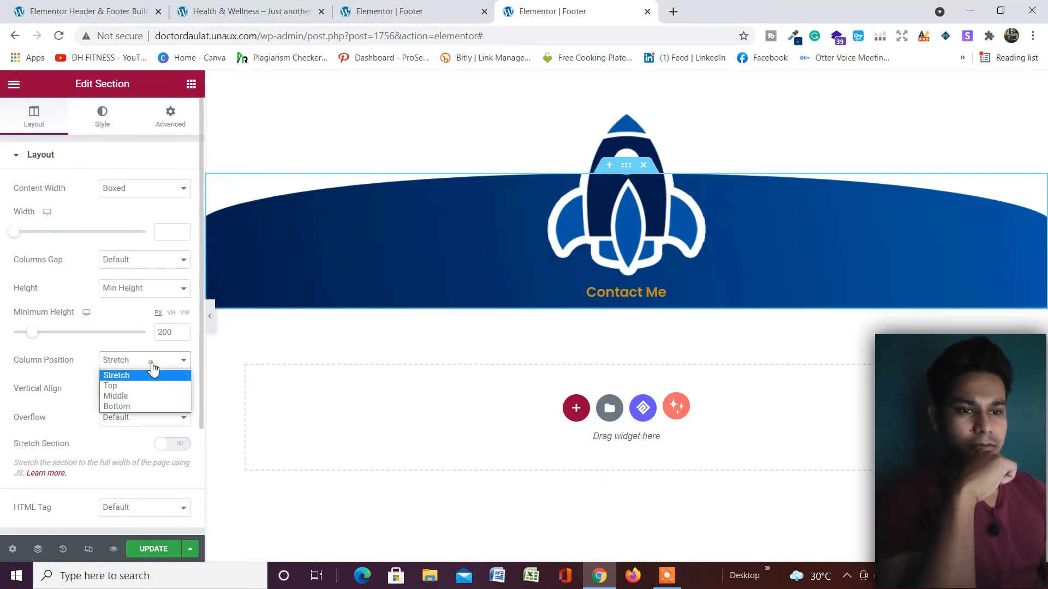
left_click(151, 397)
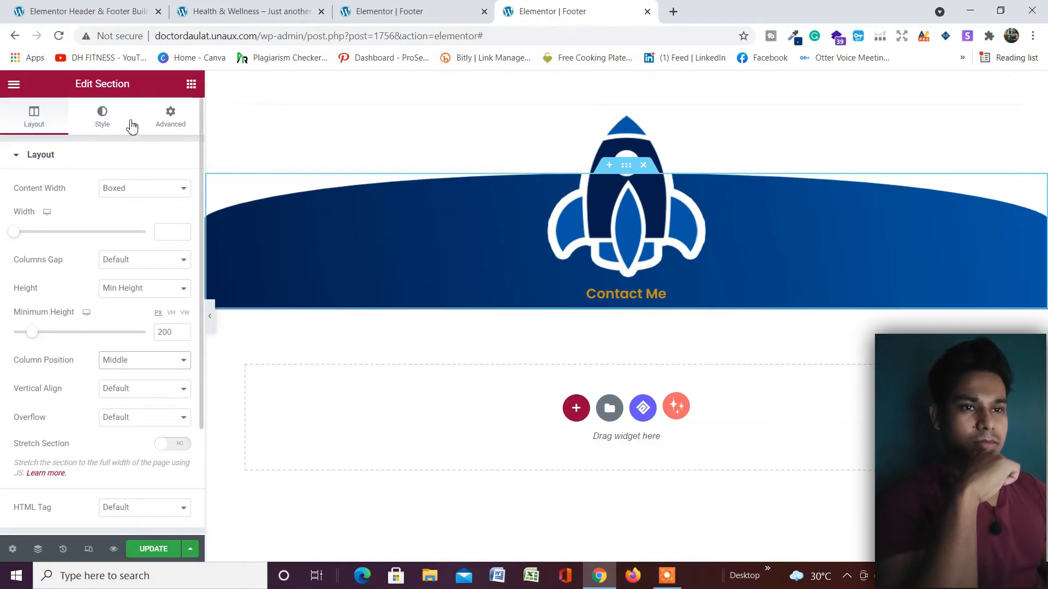
left_click(102, 116)
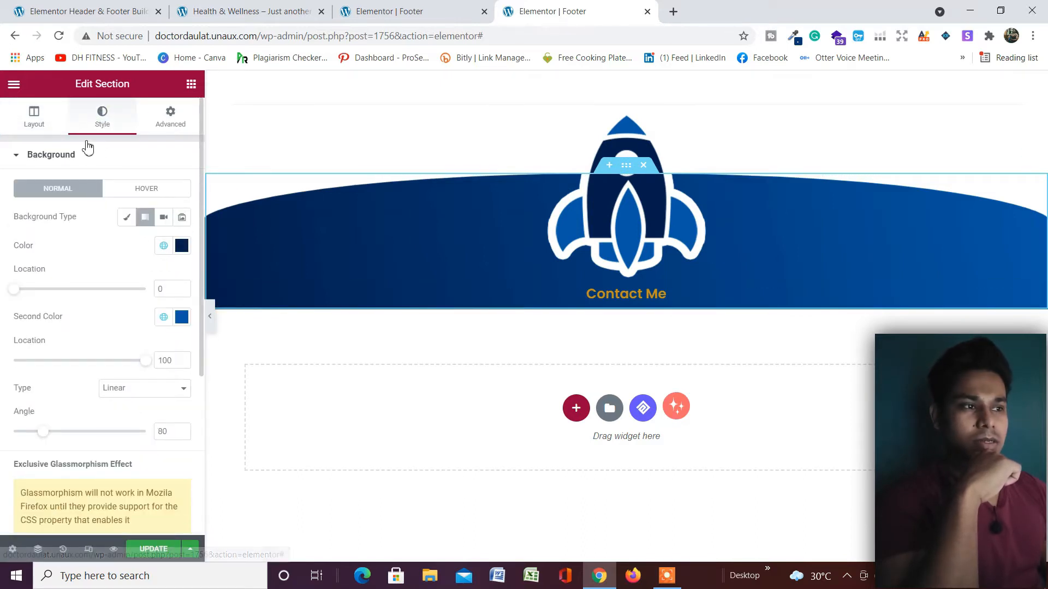
Step: Set the rocket image's maximum width to 17%
left_click(606, 270)
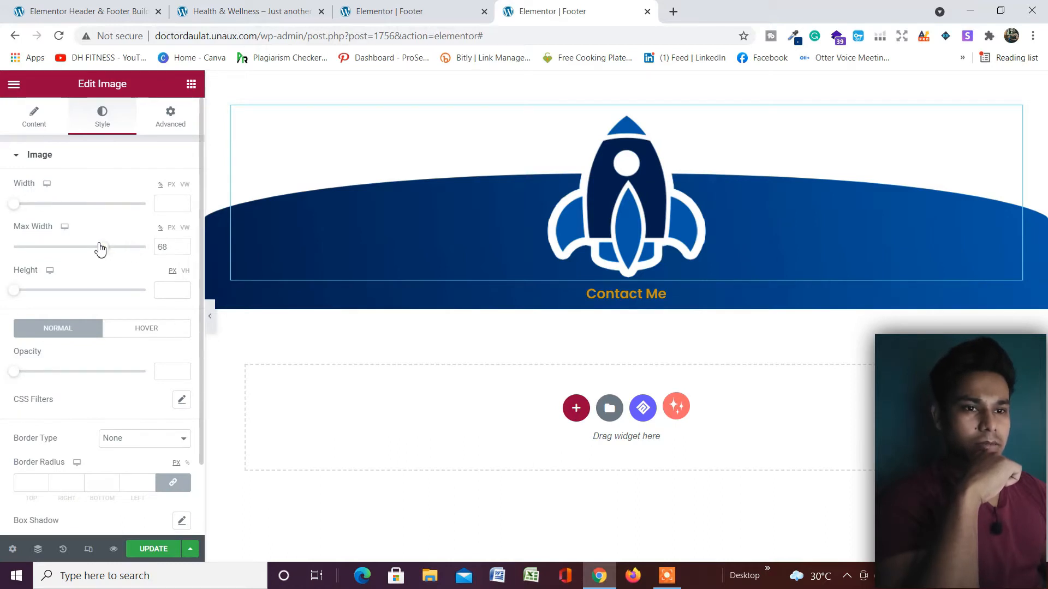
left_click_drag(80, 254, 64, 248)
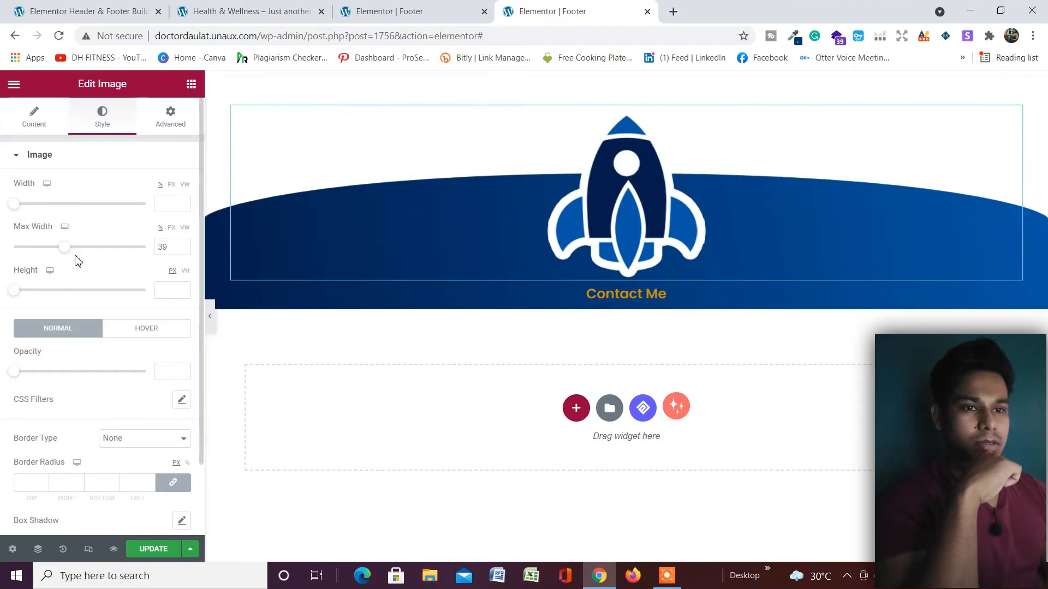
mouse_move(53, 255)
left_mouse_down()
mouse_move(23, 253)
mouse_move(39, 258)
left_mouse_up()
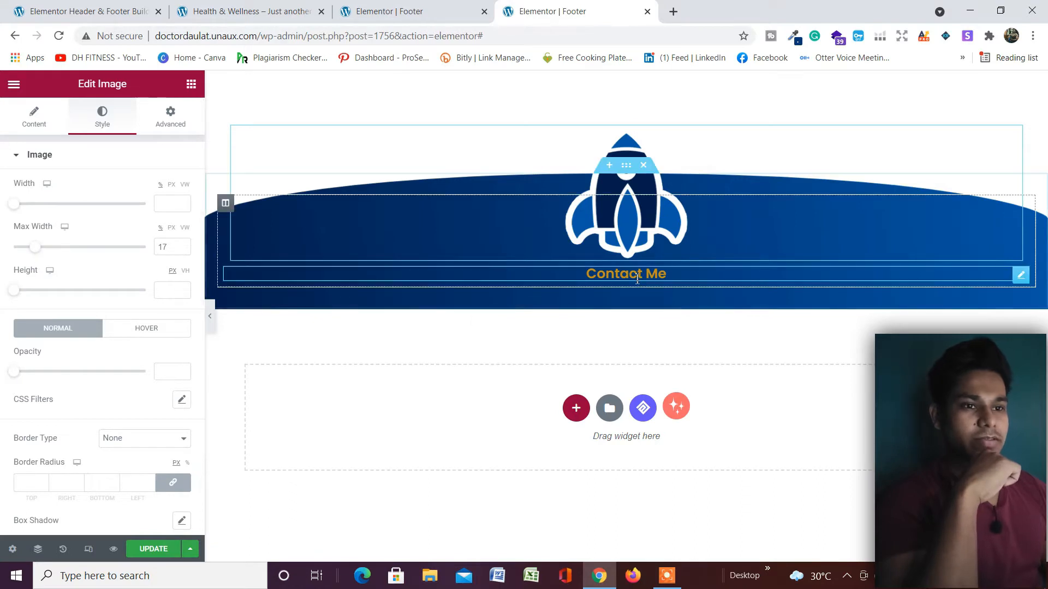
Step: Add an Inner Section below the "Contact Me" heading and duplicate its first column to make three columns
left_click(191, 86)
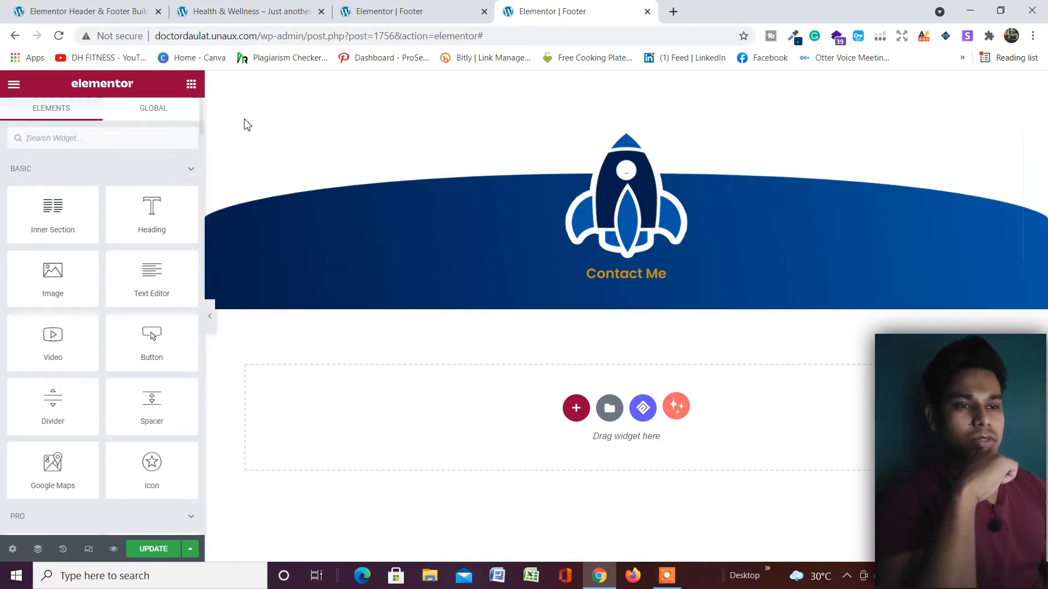
left_click_drag(52, 221, 626, 286)
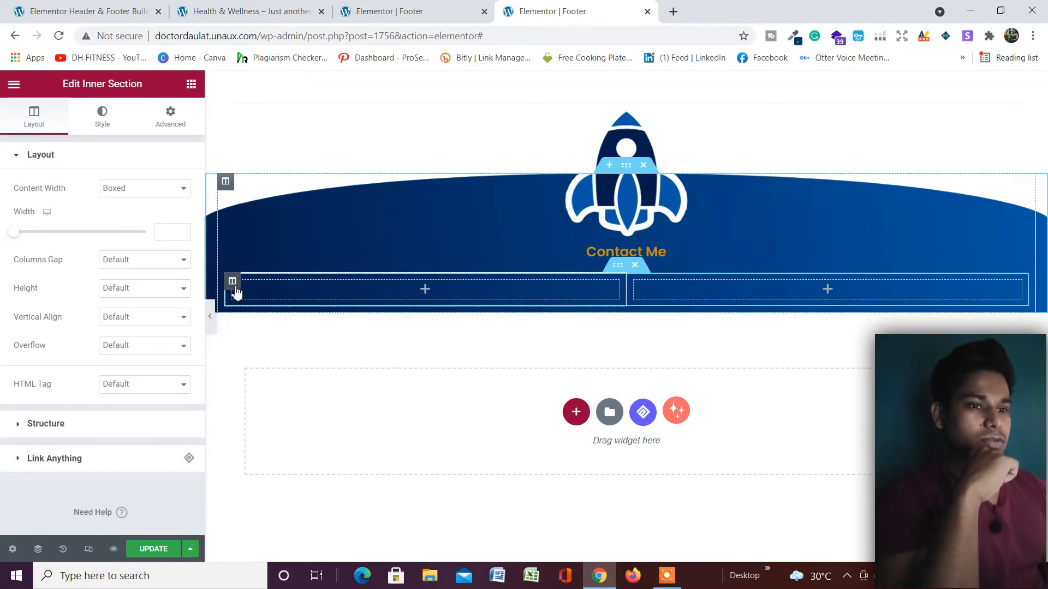
right_click(233, 284)
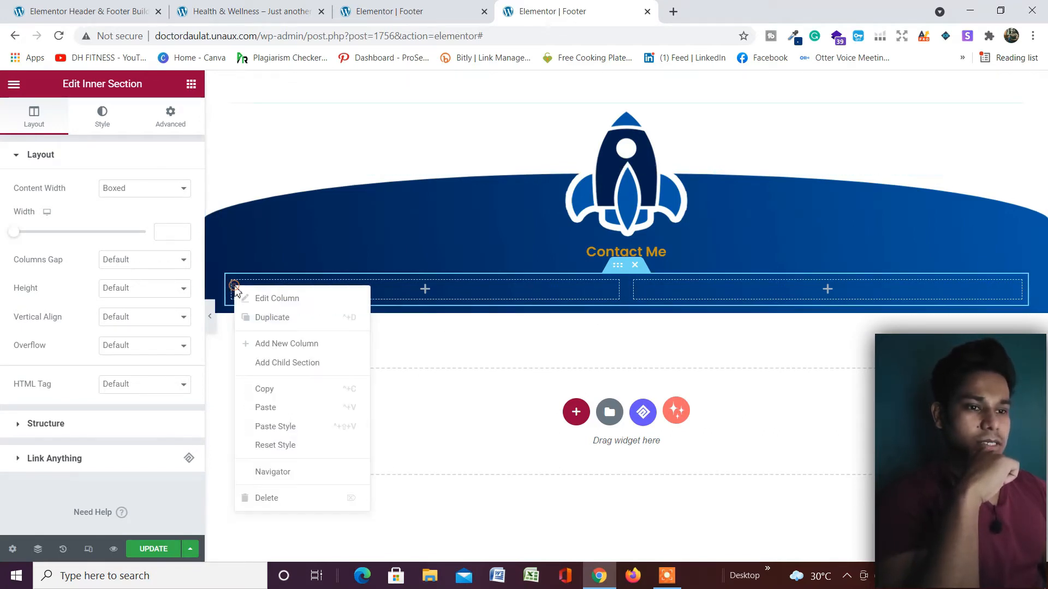
left_click(251, 318)
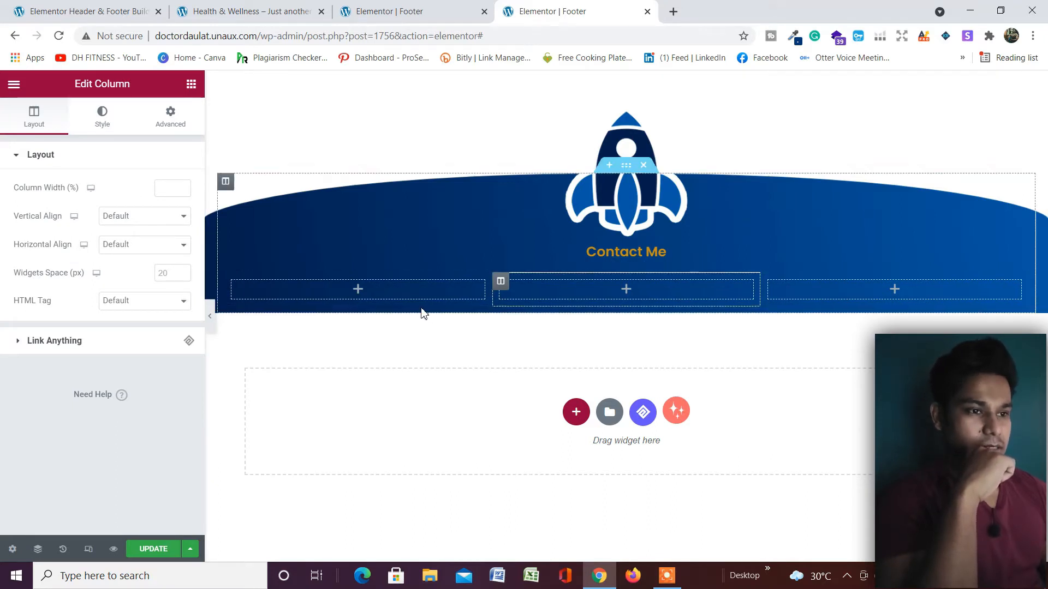
Step: Open the Header template from the Elementor Header & Footer Builder list in Elementor in a new browser tab
left_click(256, 14)
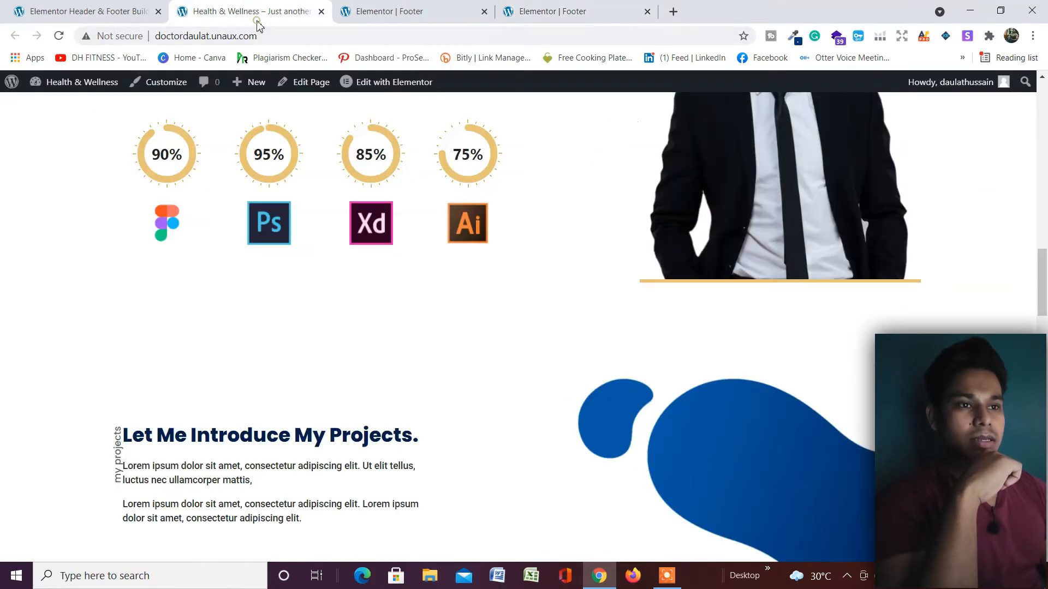
left_click(81, 11)
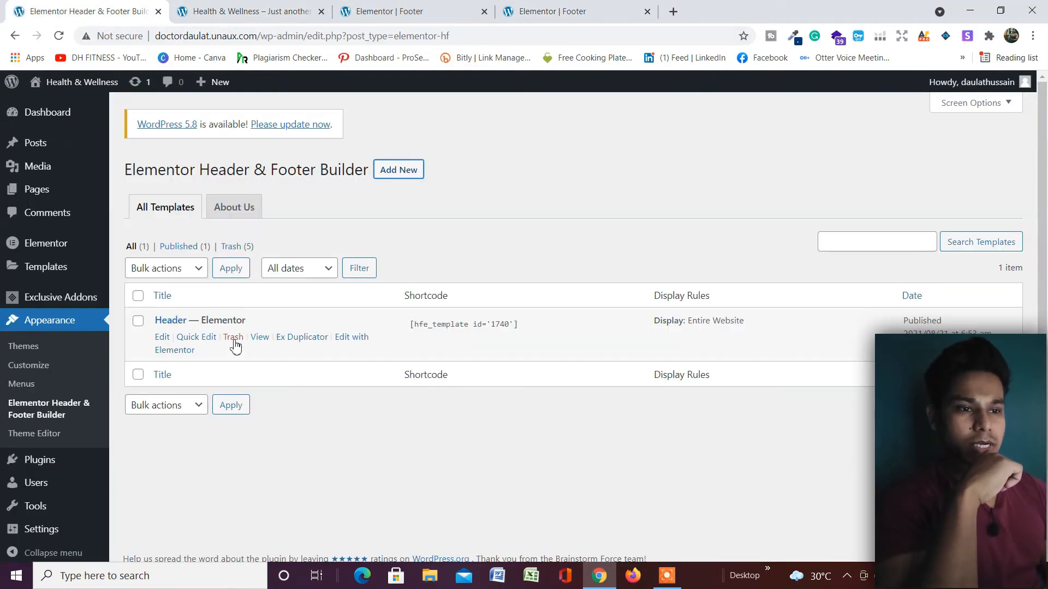
right_click(346, 340)
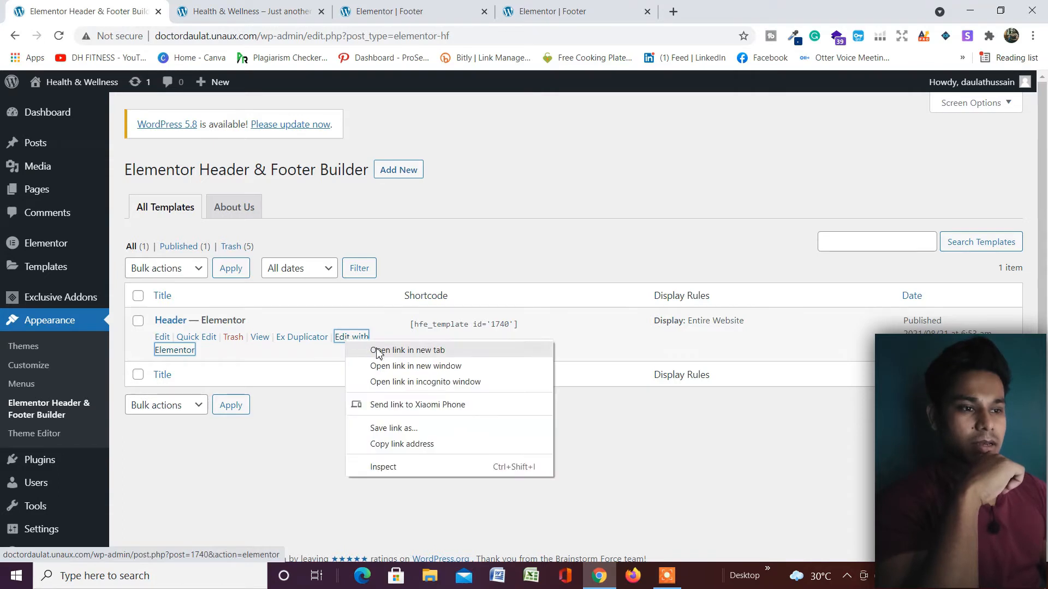
left_click(380, 350)
left_click(693, 13)
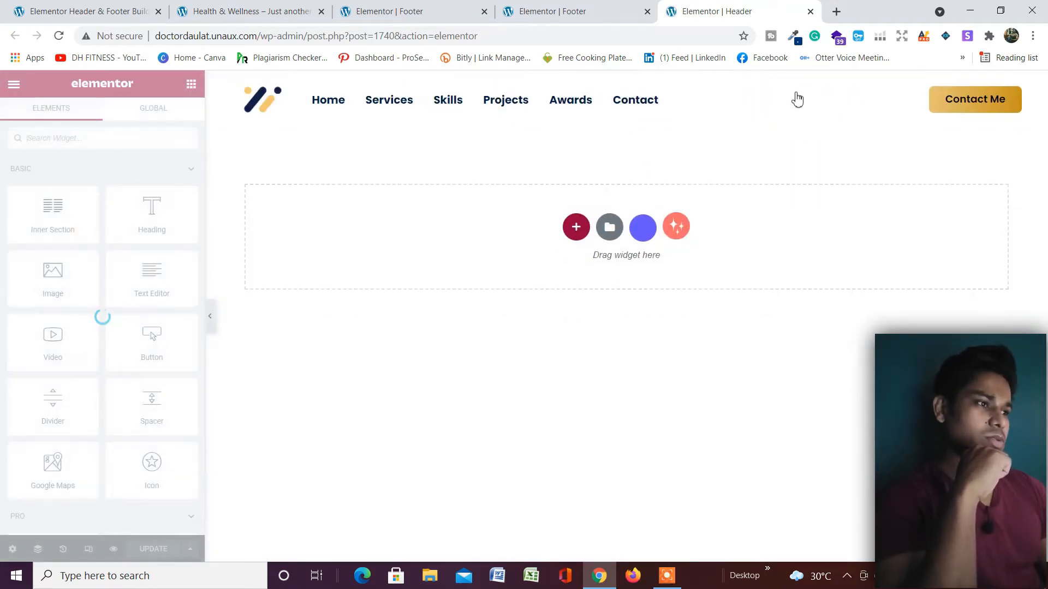
Step: Copy the social icons widget from the Header template and paste it into the first inner-section column of the Footer template
right_click(866, 103)
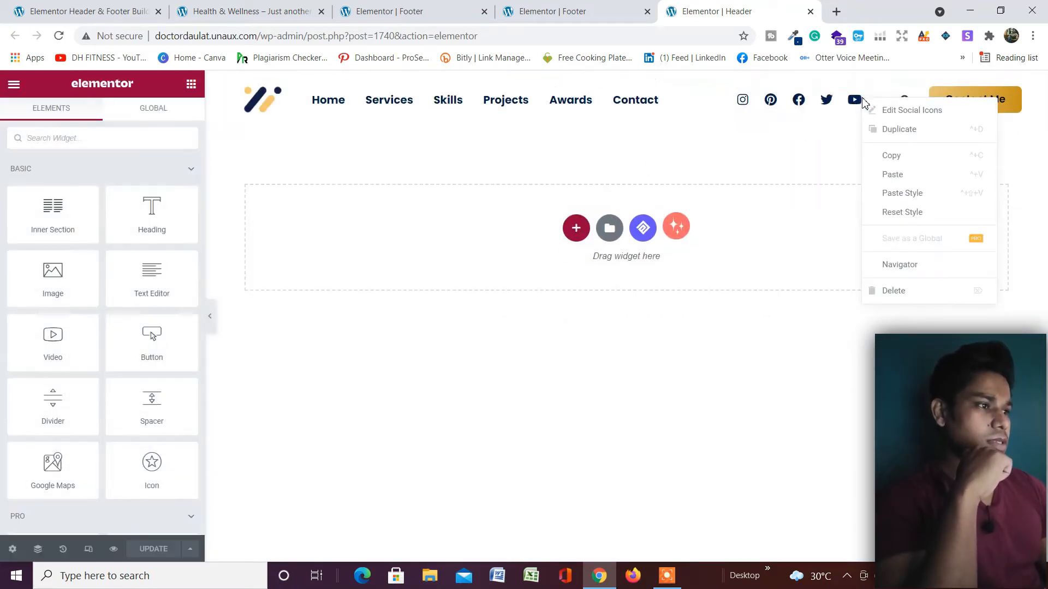
left_click(879, 155)
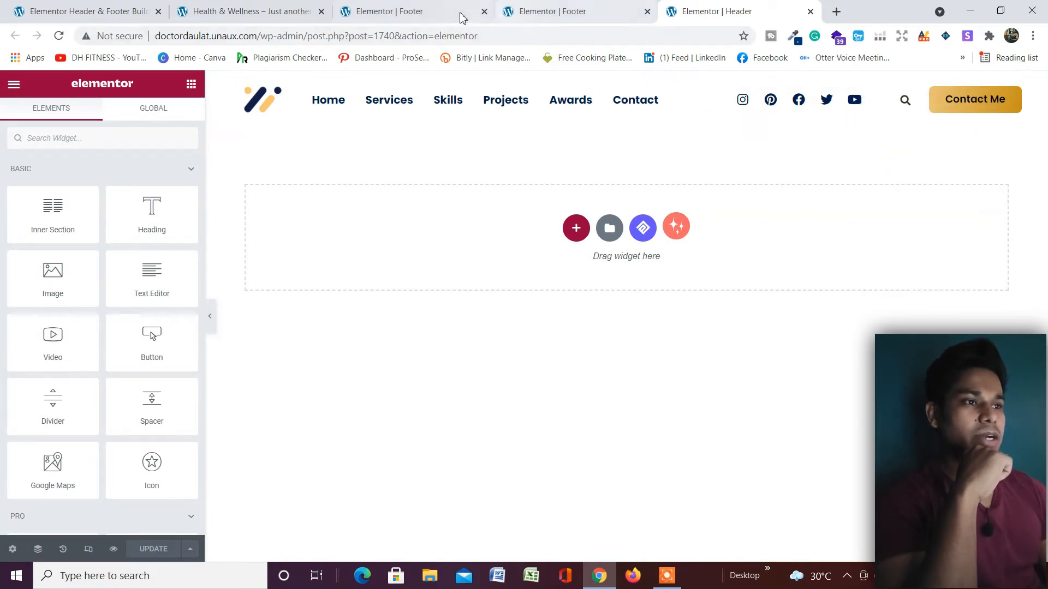
left_click(551, 11)
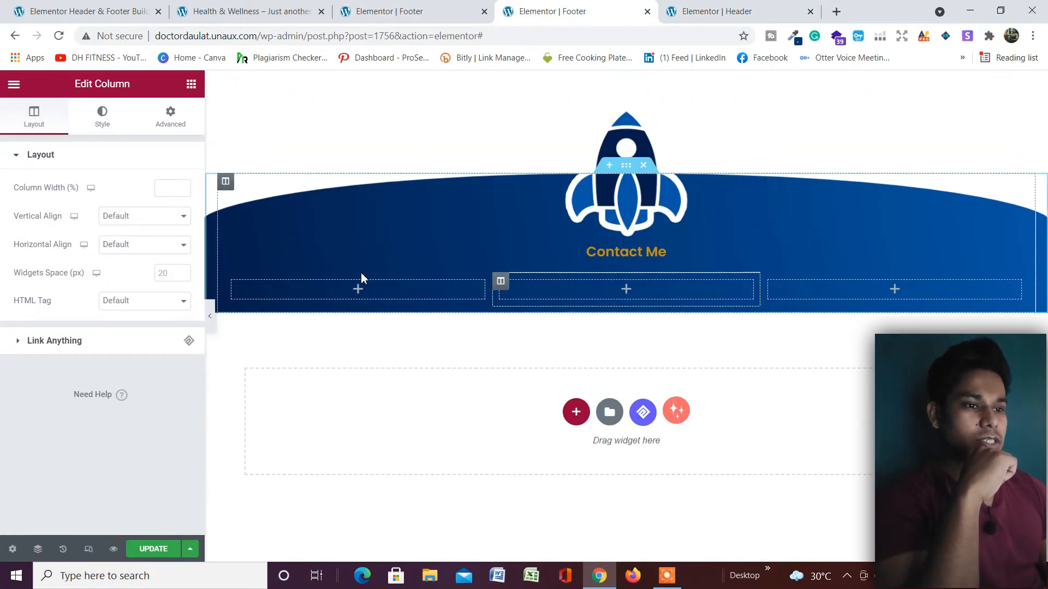
right_click(340, 290)
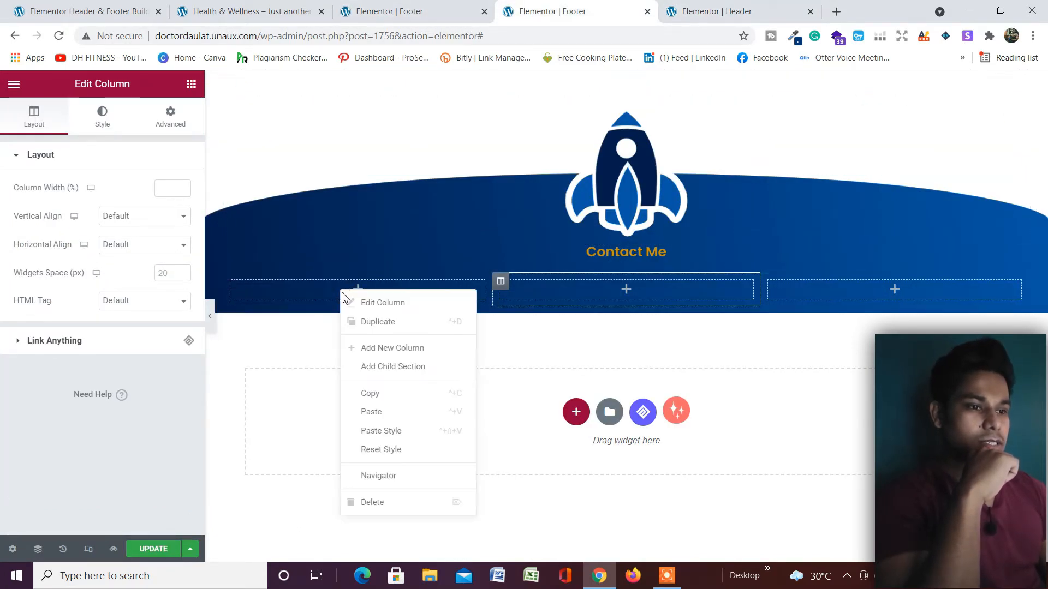
left_click(390, 412)
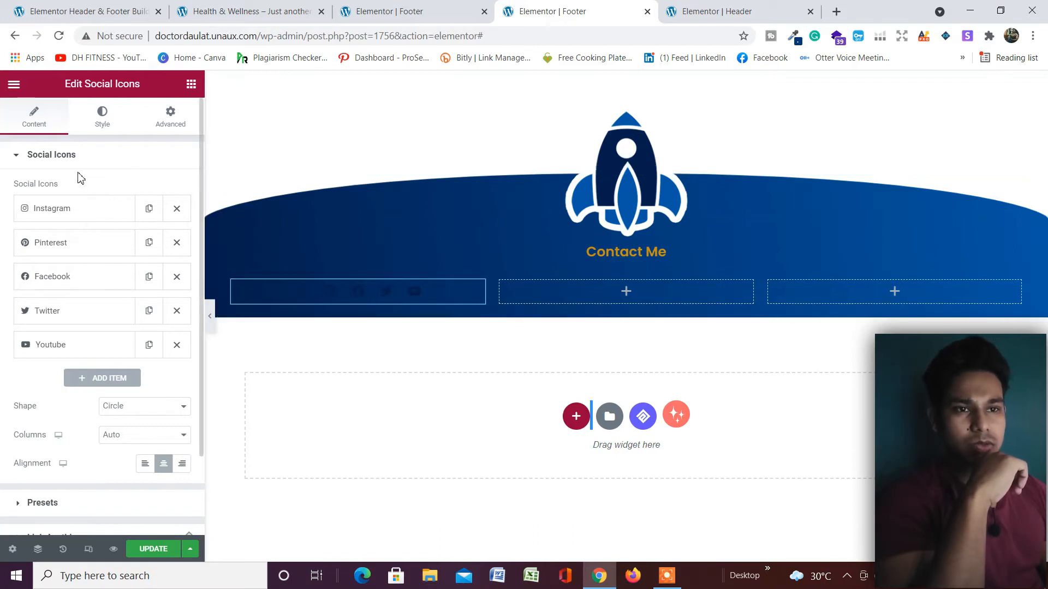
Step: Set the secondary color of the pasted social icons to white, #FFFFFF
left_click(102, 122)
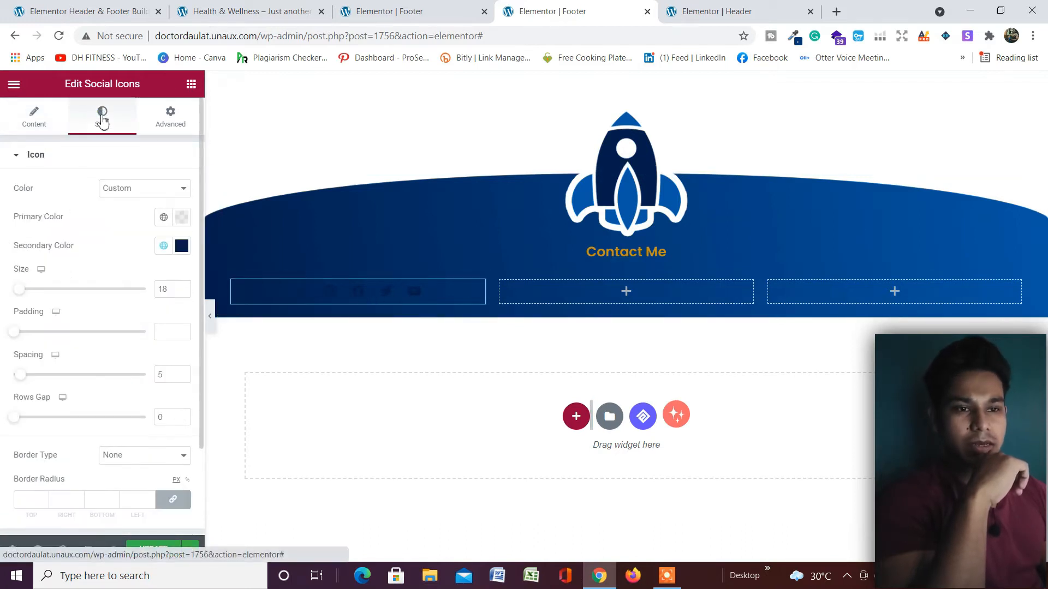
left_click(164, 246)
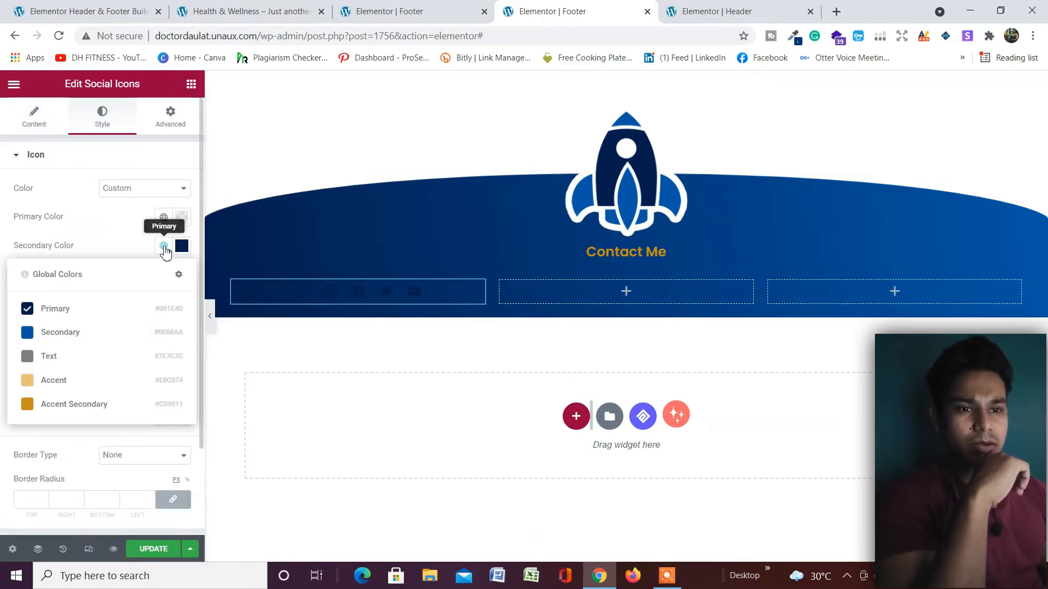
left_click(181, 246)
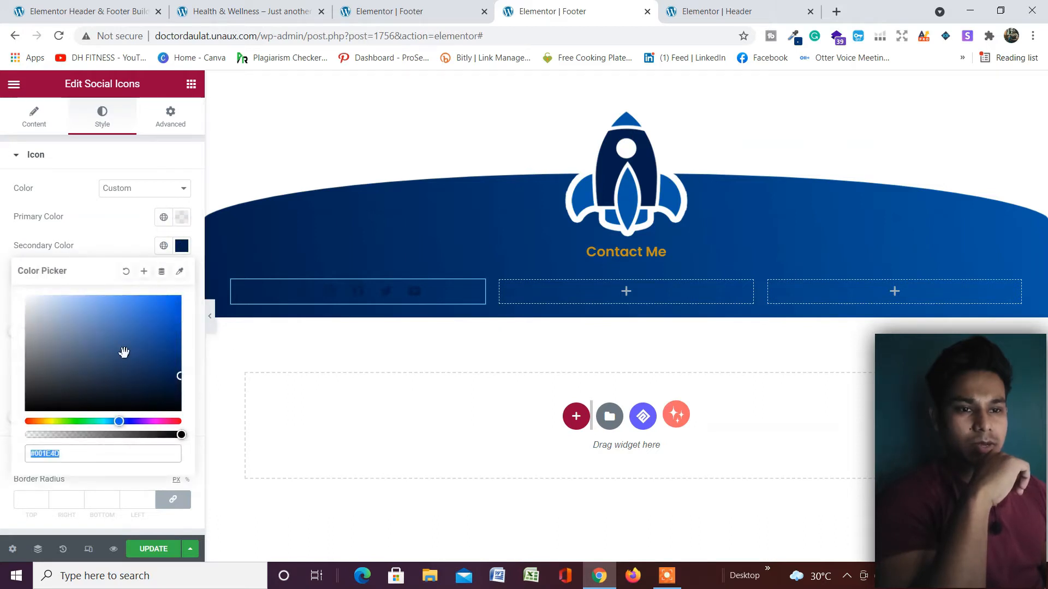
left_click_drag(122, 351, 12, 296)
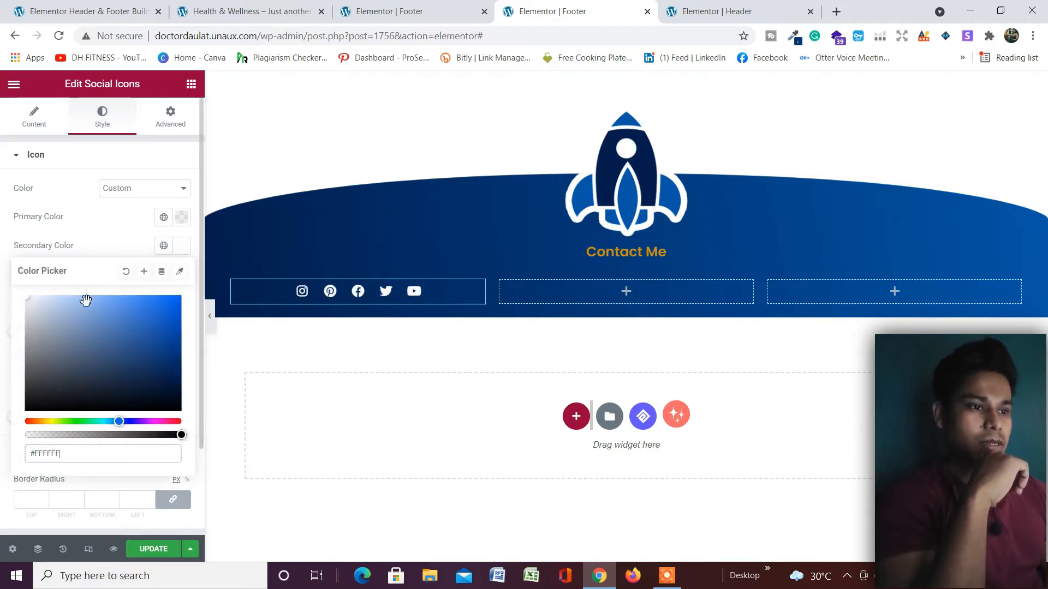
Step: Add an Image widget to the middle inner-section column and insert logo-footer-2.png from the media library
left_click(352, 154)
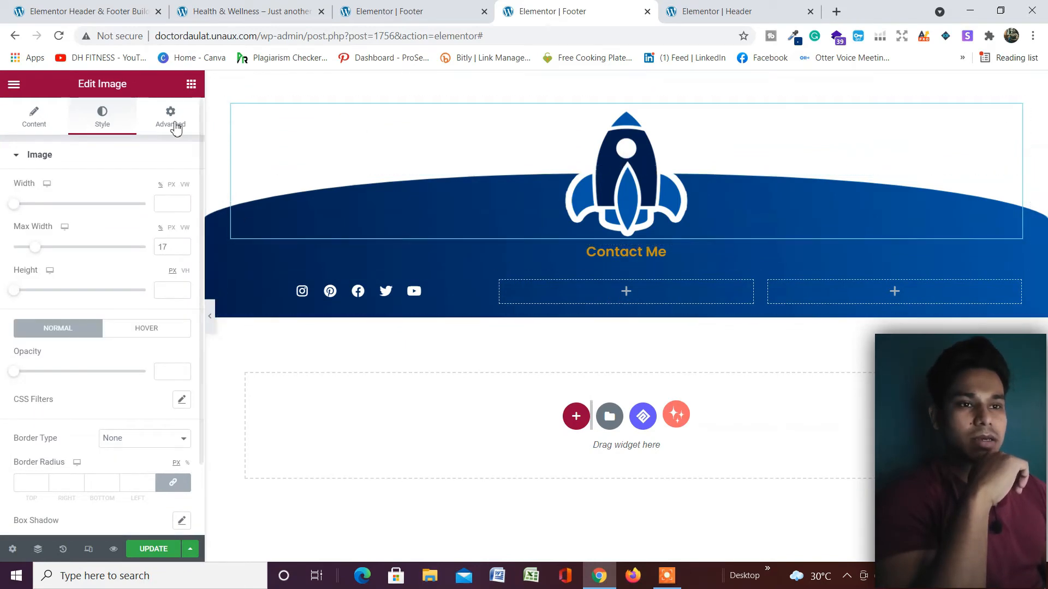
left_click(191, 85)
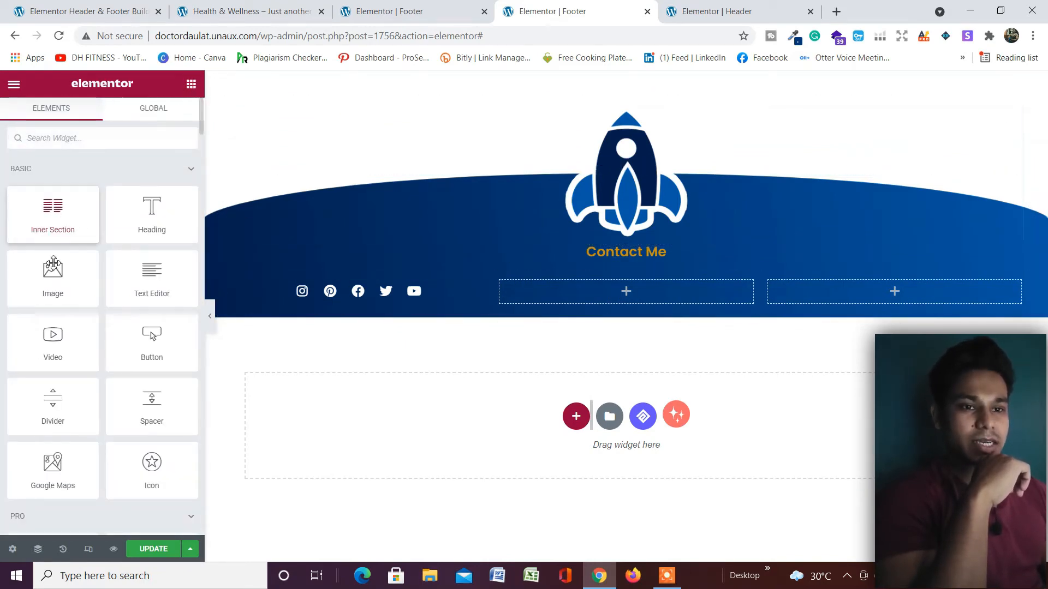
left_click_drag(53, 275, 597, 299)
left_click(93, 230)
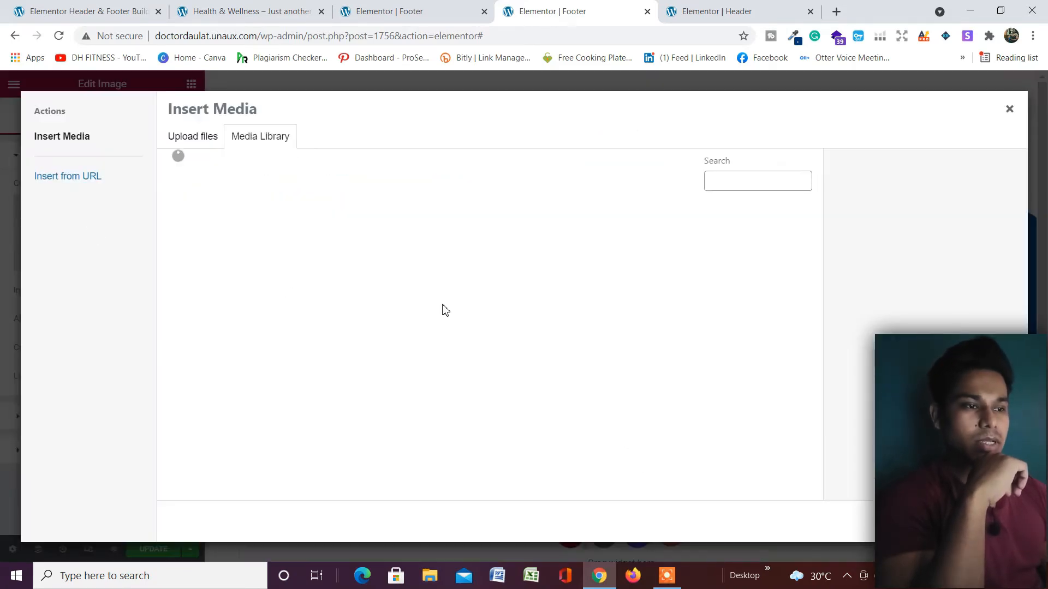
left_click(254, 292)
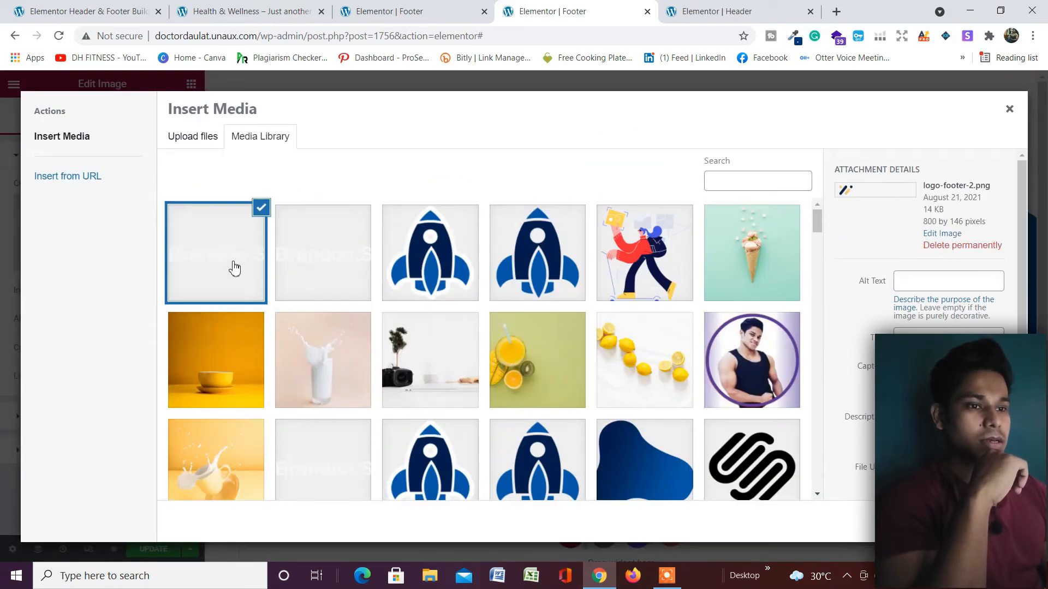
left_click(235, 268)
left_click(230, 286)
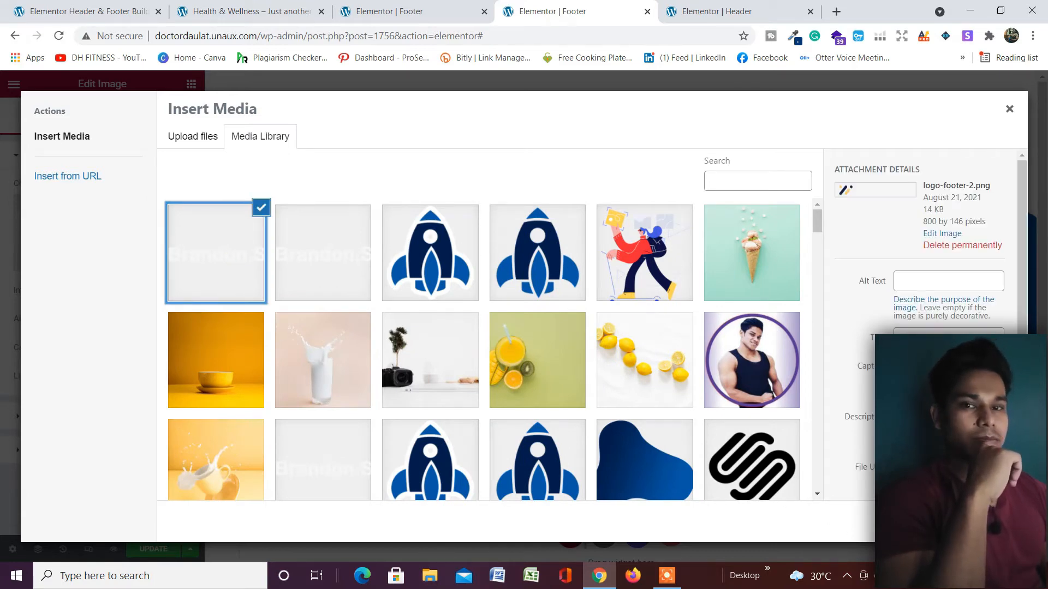
left_click(993, 521)
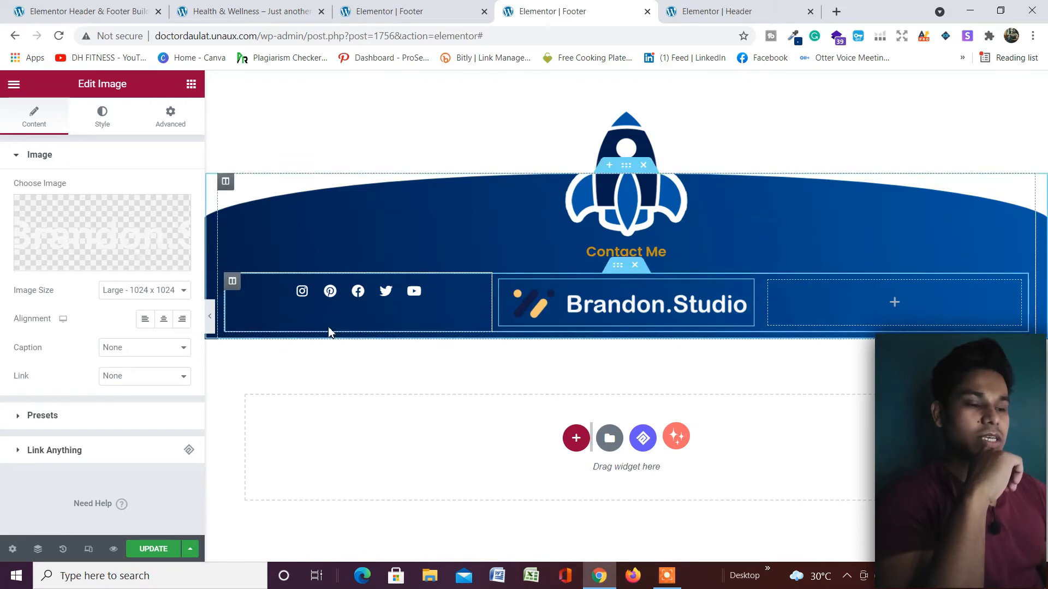
Step: Set the vertical alignment of the three-column inner section to Middle
left_click(517, 299)
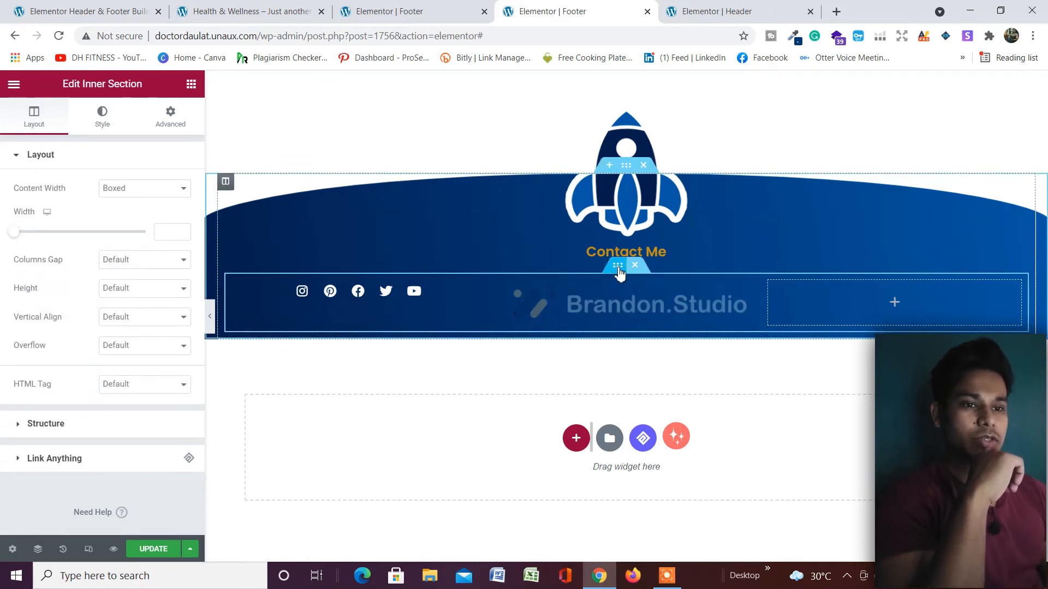
left_click(140, 326)
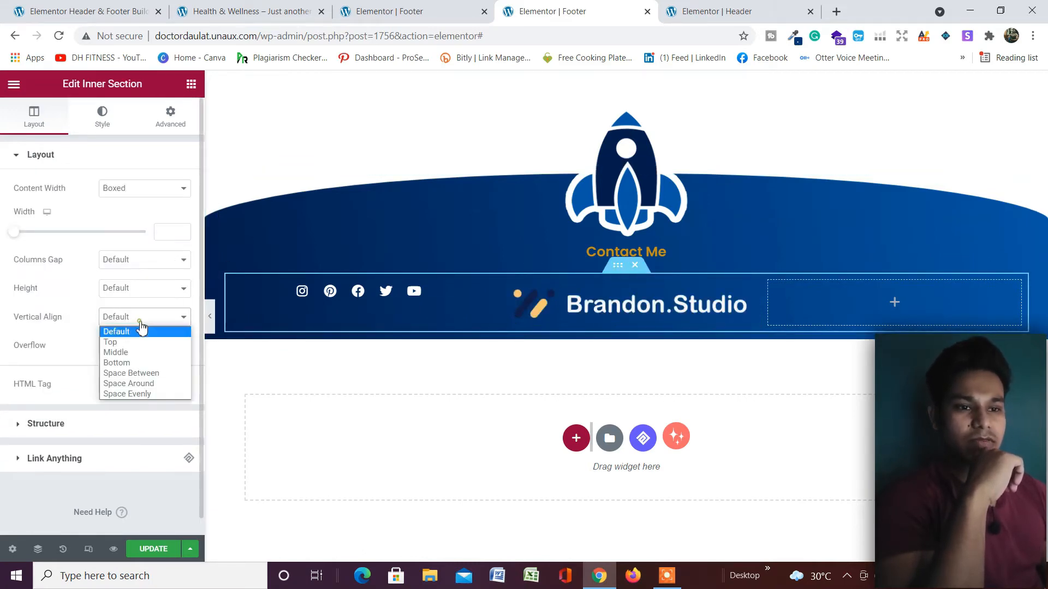
left_click(131, 353)
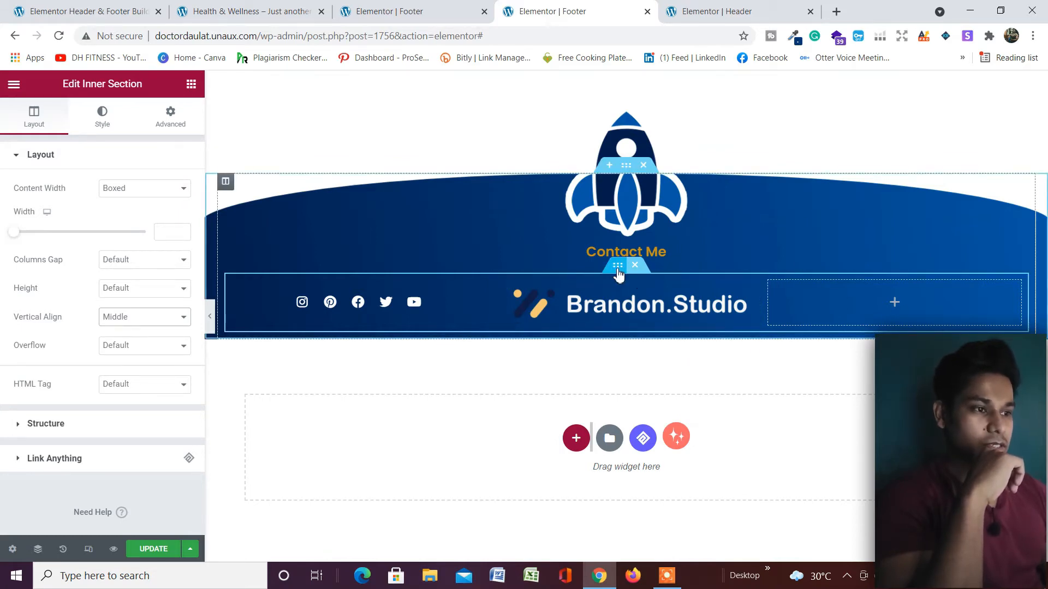
Step: Set the inner section's border type to Solid
left_click(172, 121)
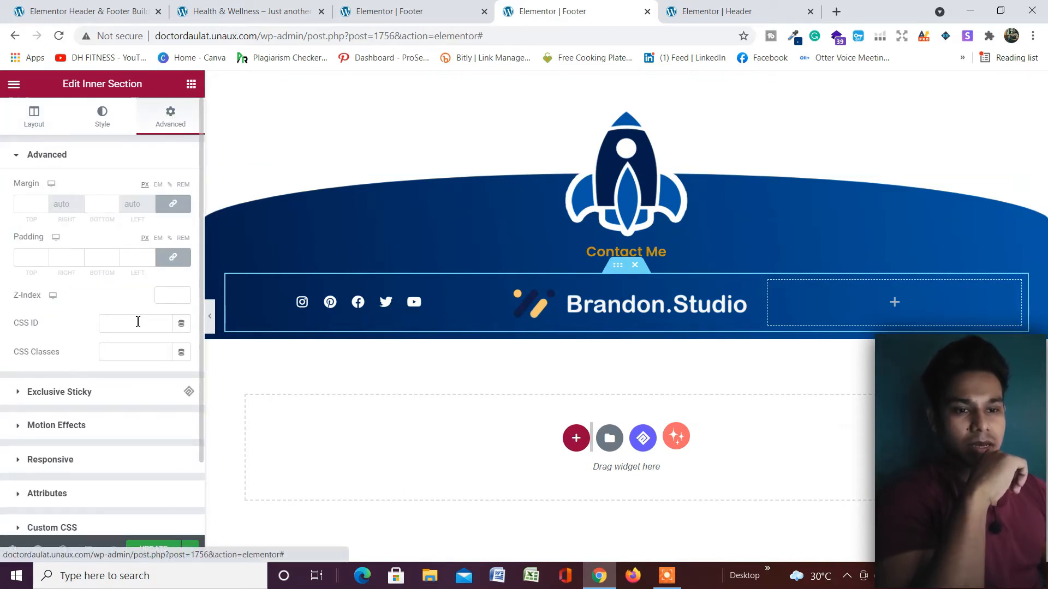
scroll(122, 338, "down", 3)
scroll(124, 180, "up", 3)
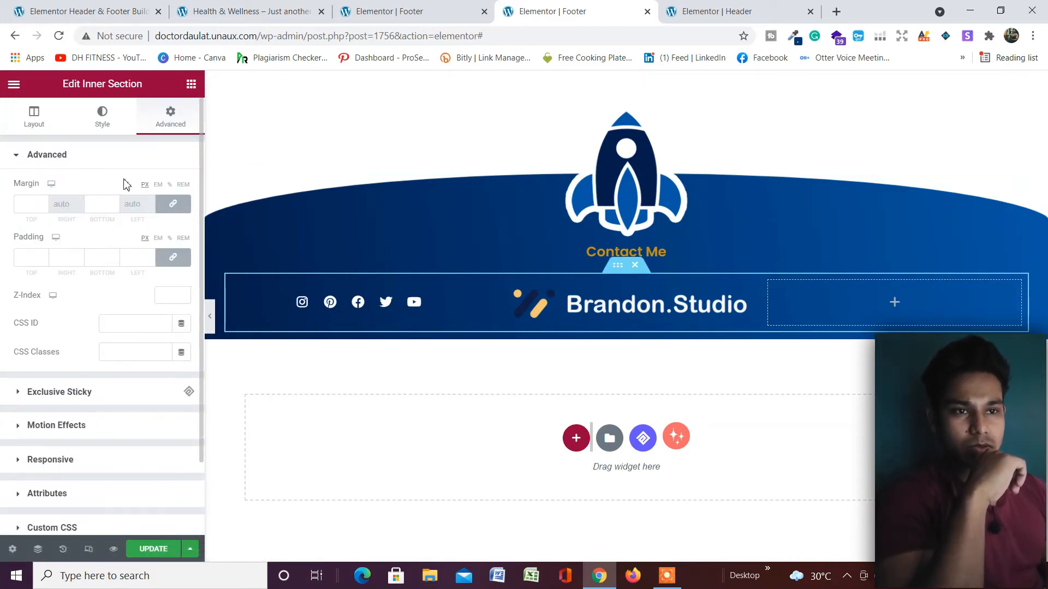
left_click(103, 121)
left_click(104, 413)
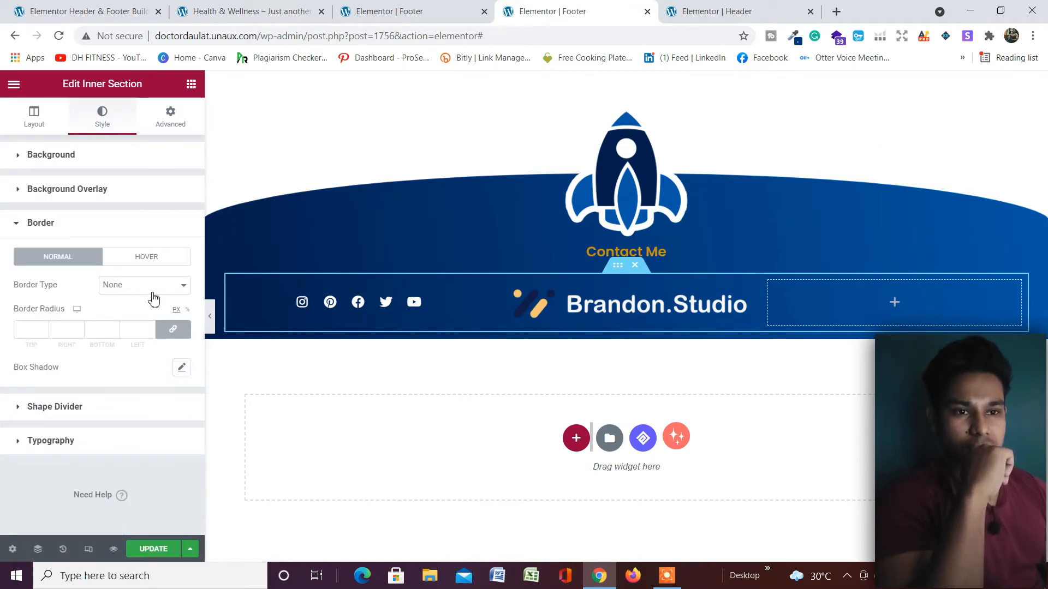
left_click(134, 289)
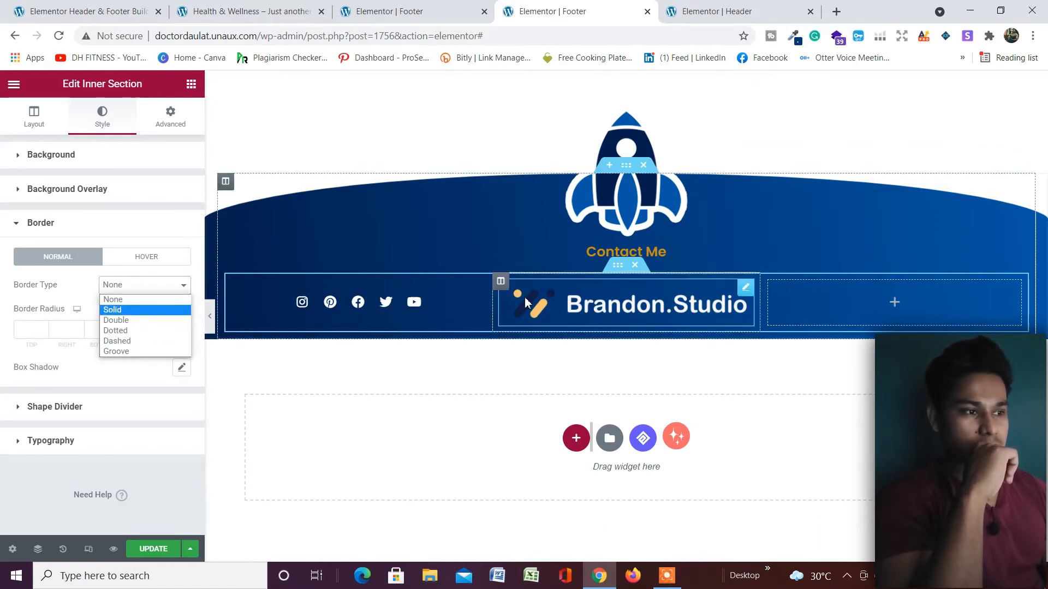
left_click(618, 275)
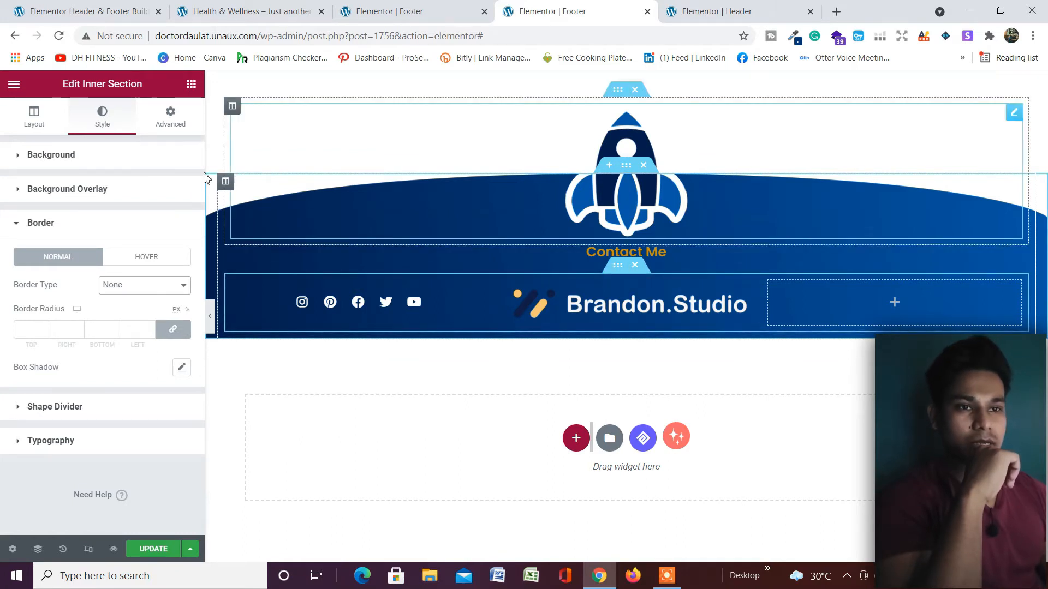
left_click(145, 293)
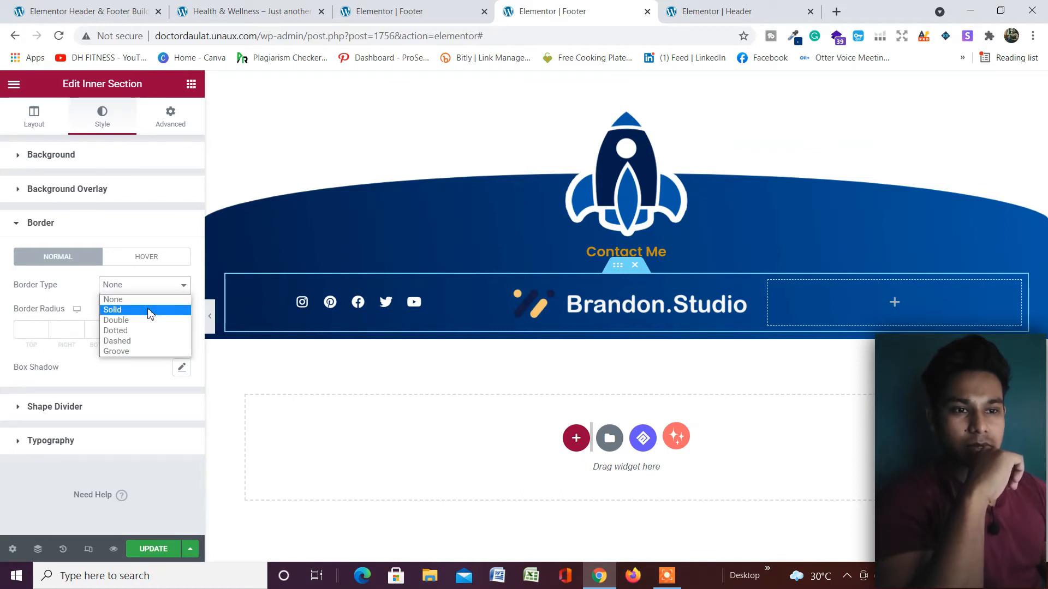
left_click(149, 309)
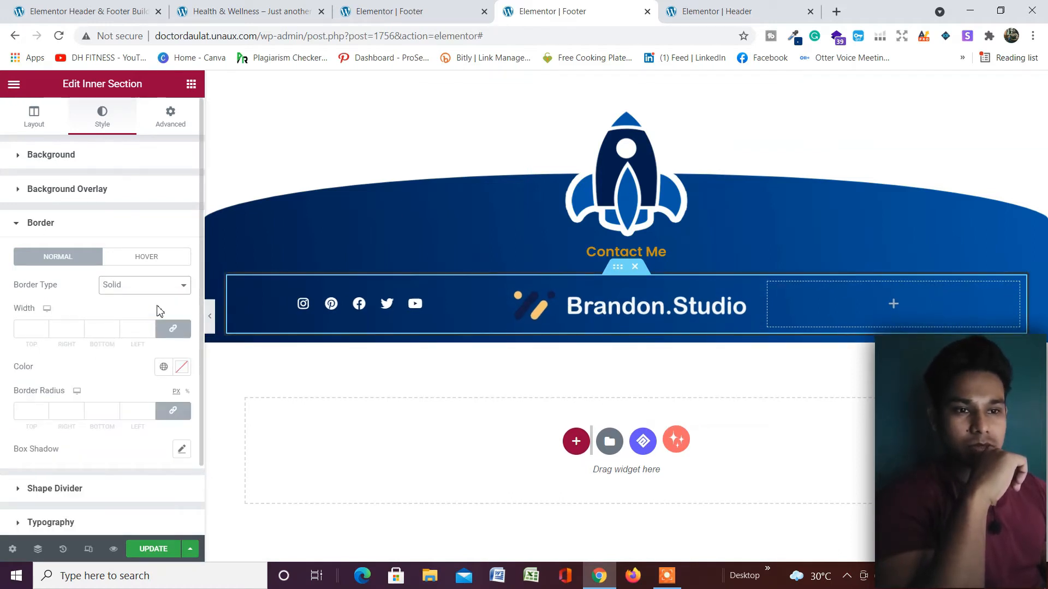
Step: Unlink the inner section's border widths and set only the top and bottom borders to 1
left_click(174, 331)
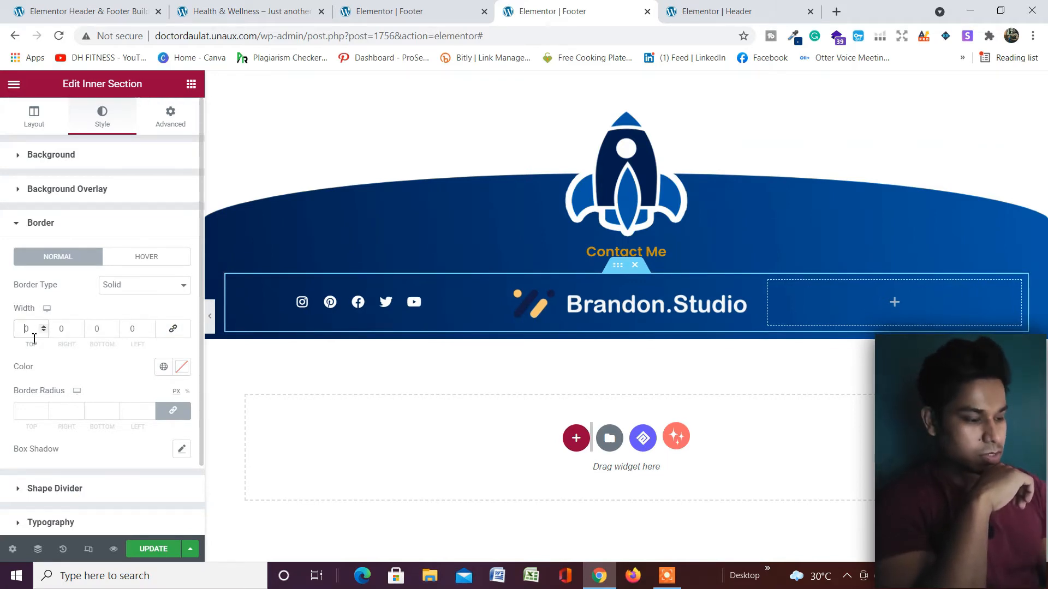
type("1")
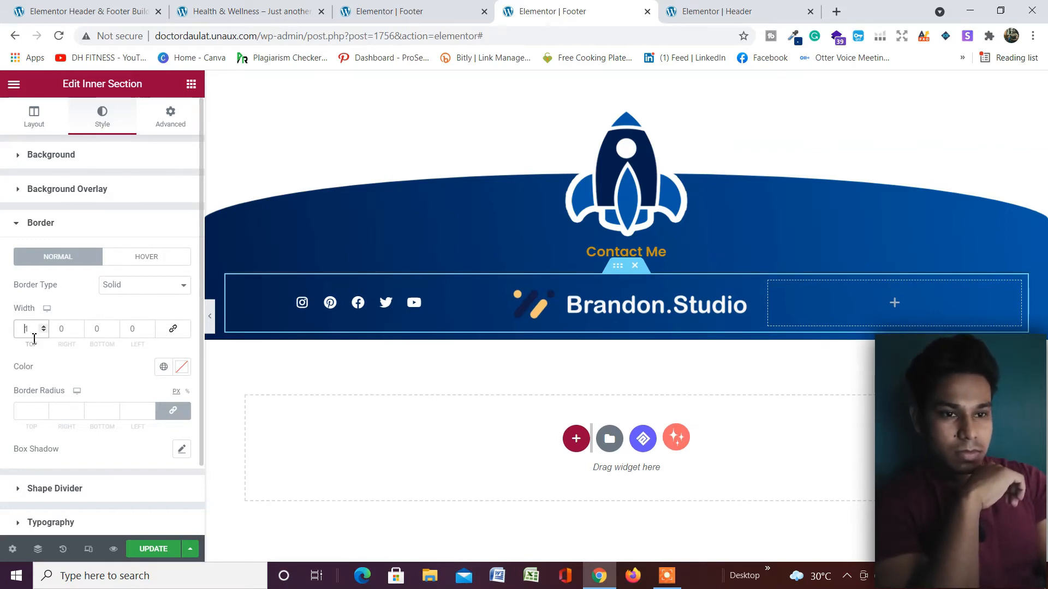
key("Tab")
key("Tab")
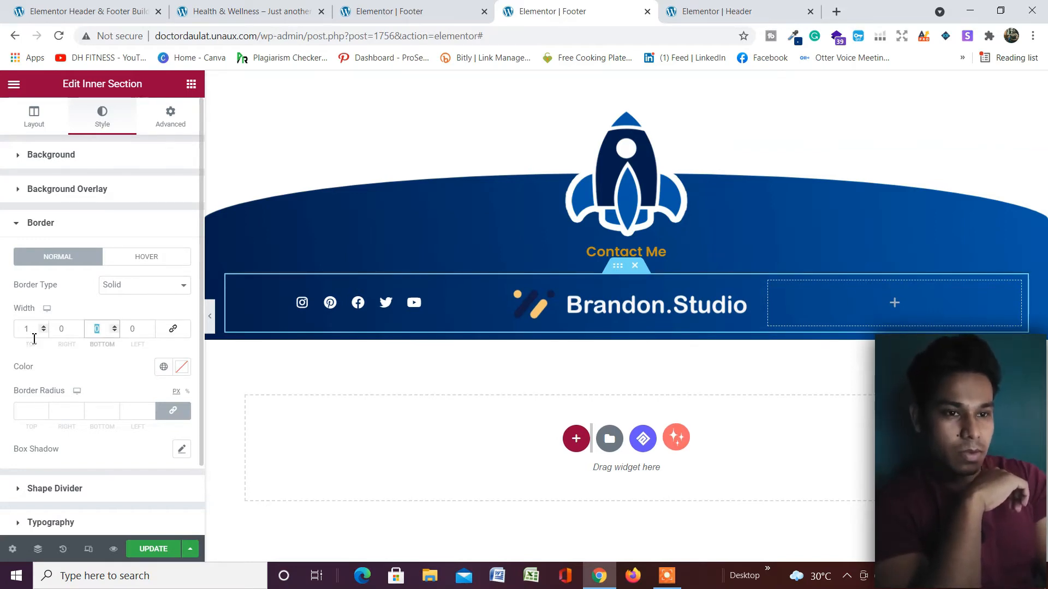
type("1")
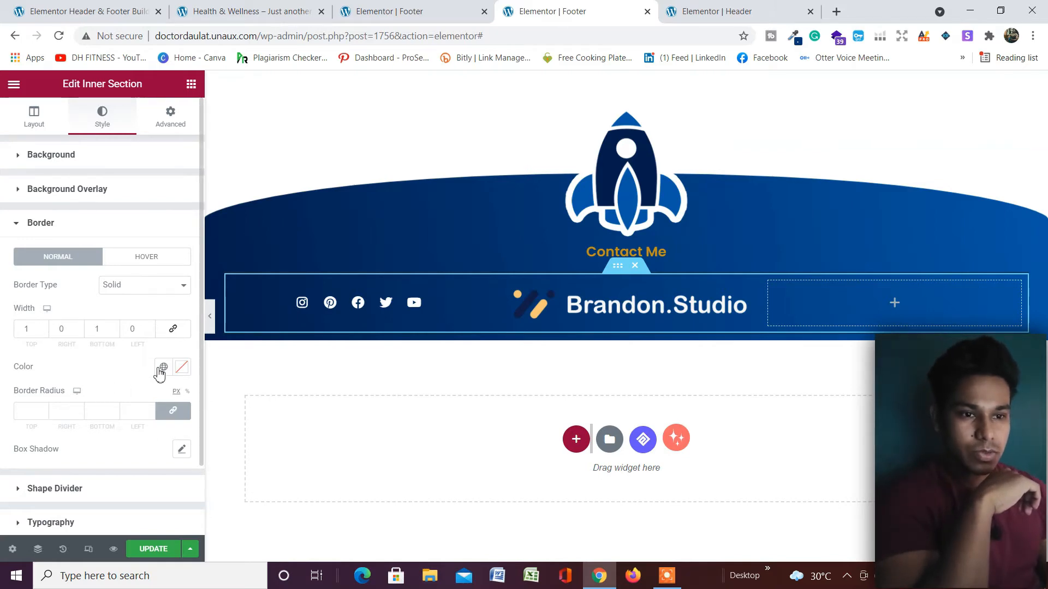
Step: Apply the global Accent Secondary color to the inner section's border and update the footer template
left_click(163, 368)
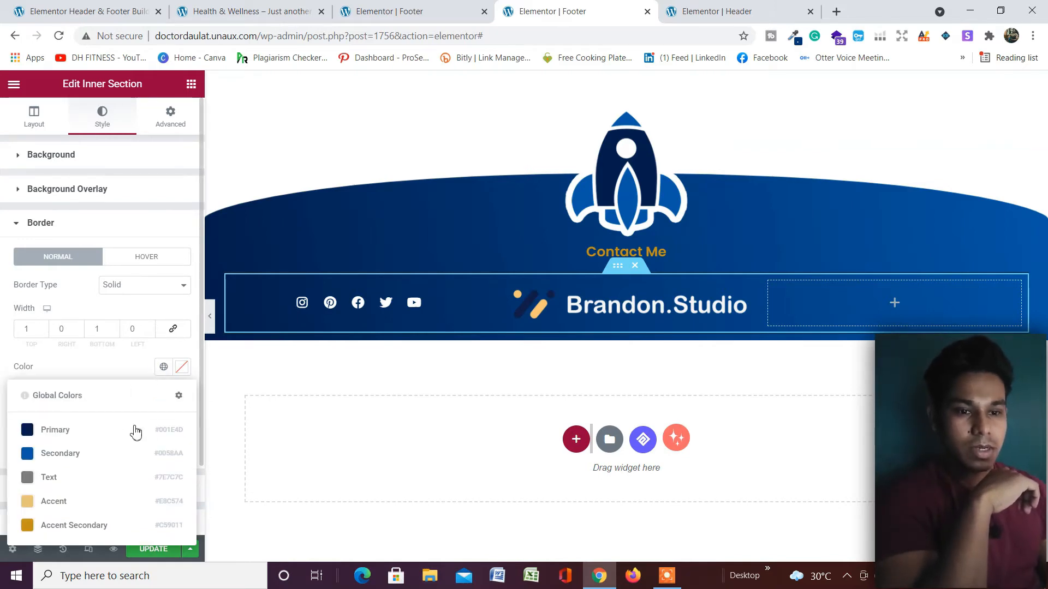
left_click(102, 526)
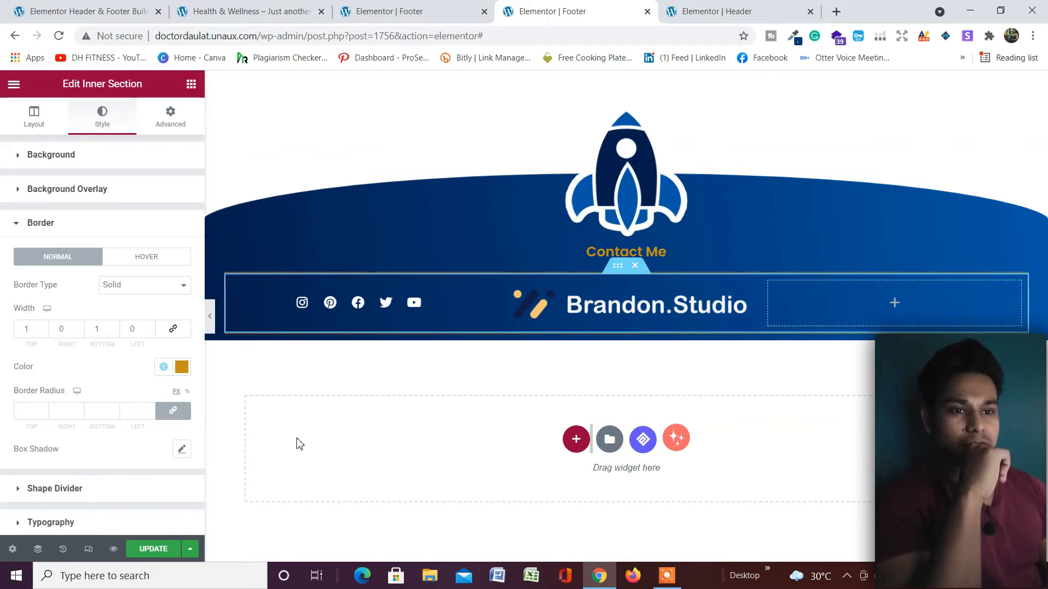
scroll(195, 453, "down", 2)
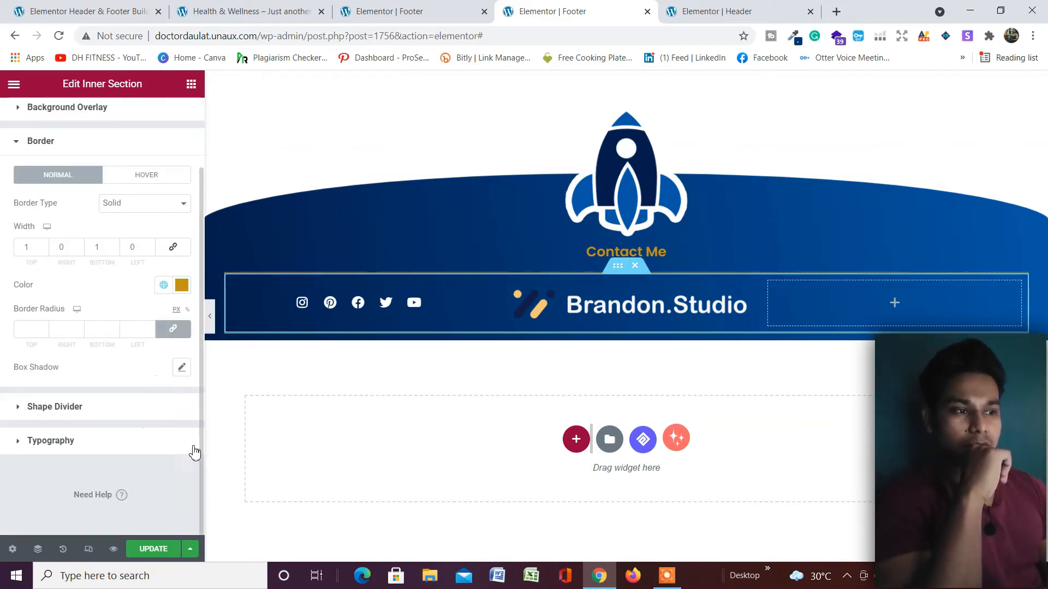
left_click(163, 555)
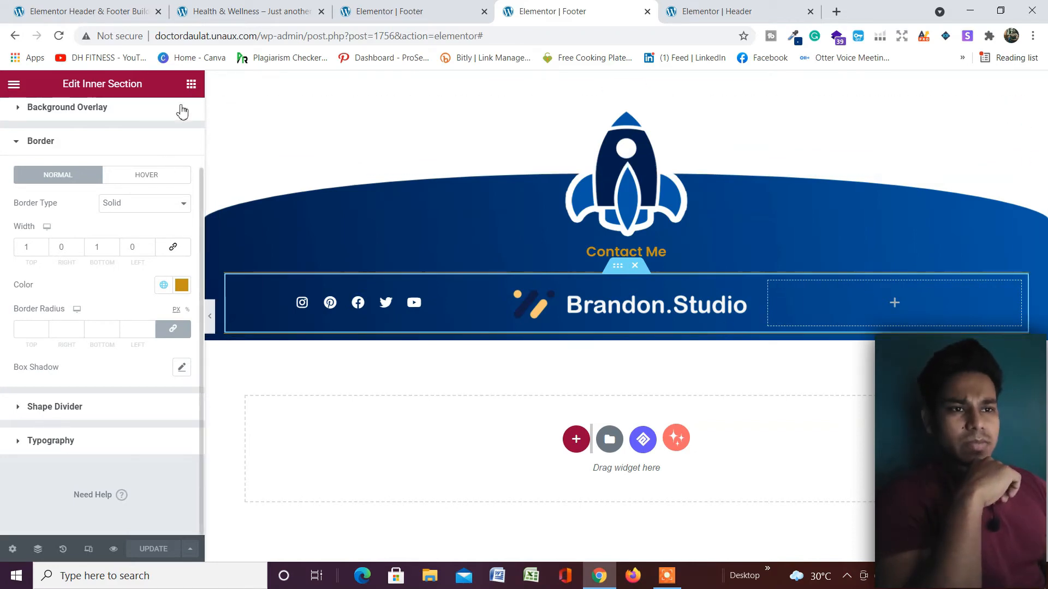
Step: Add an Icon widget to the empty third column of the inner section
left_click(191, 83)
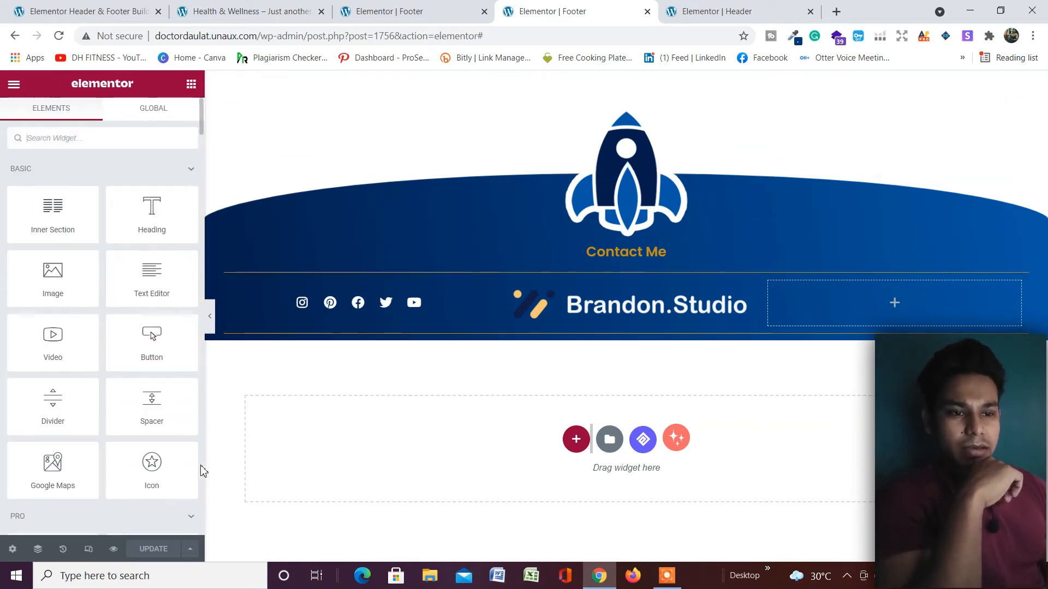
left_click_drag(153, 467, 813, 309)
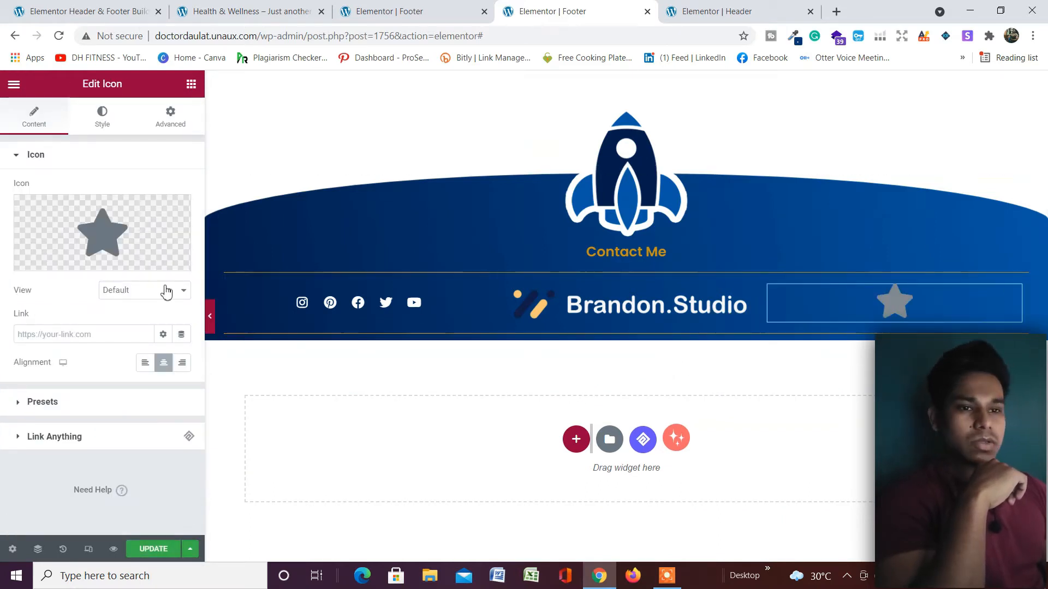
Step: Replace the star in the Icon widget with the Apple Pay icon, filtering the icon library by "pay"
mouse_move(146, 220)
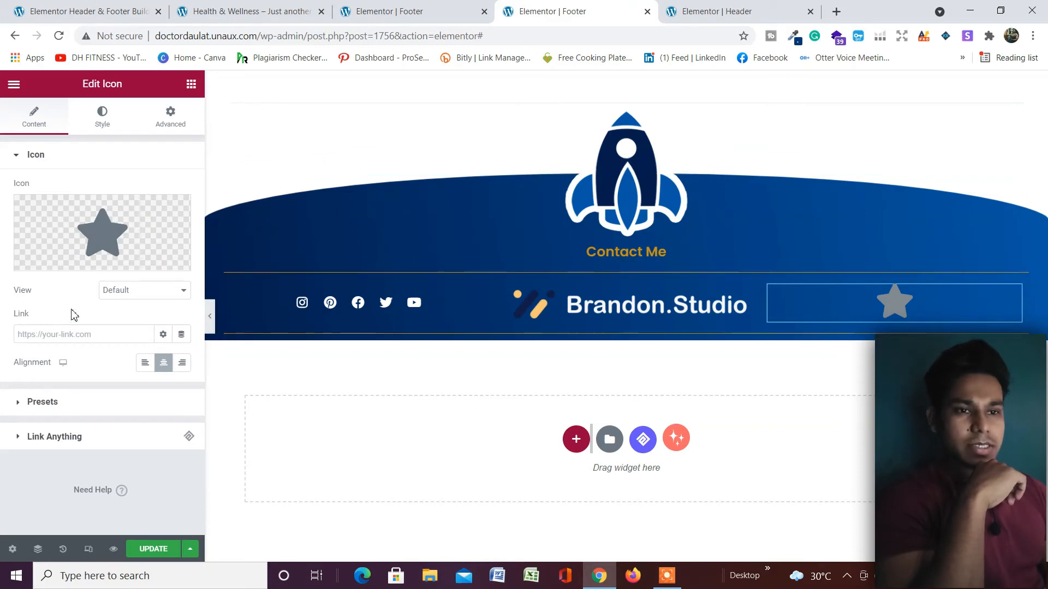
left_click(140, 235)
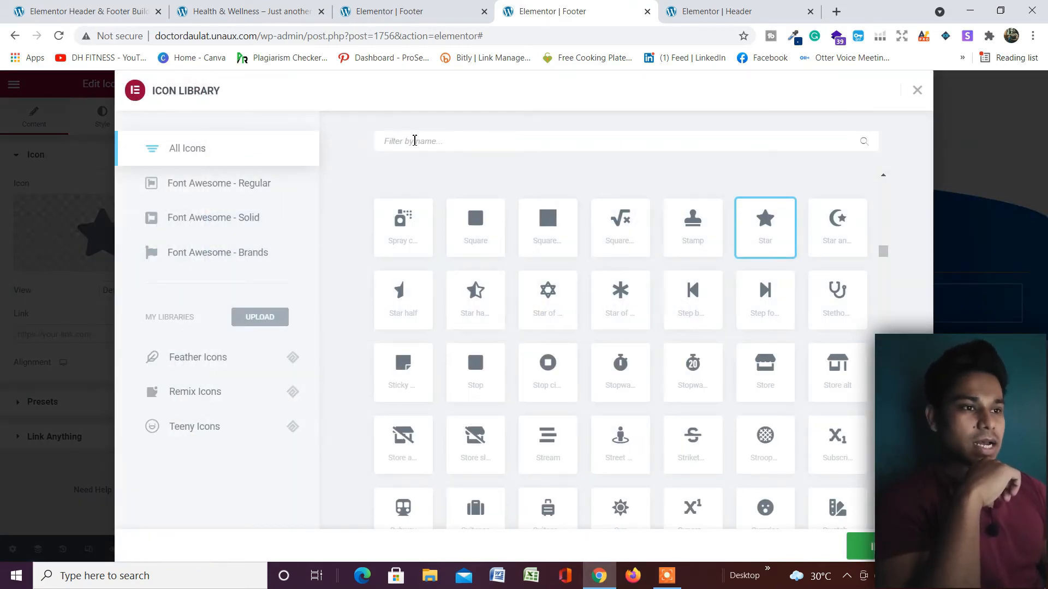
left_click(415, 141)
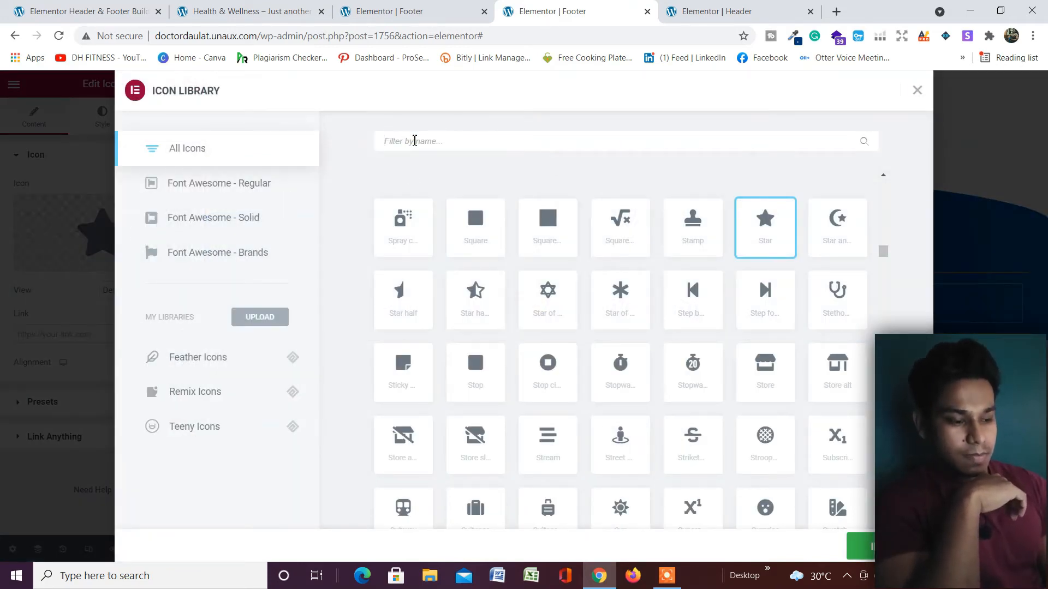
type("pay")
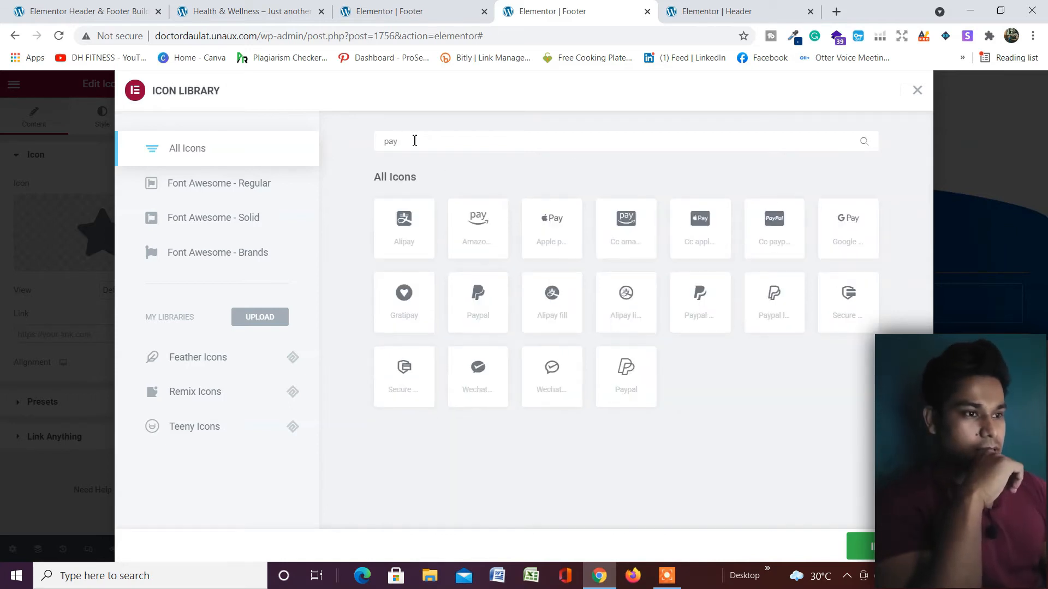
left_click(540, 228)
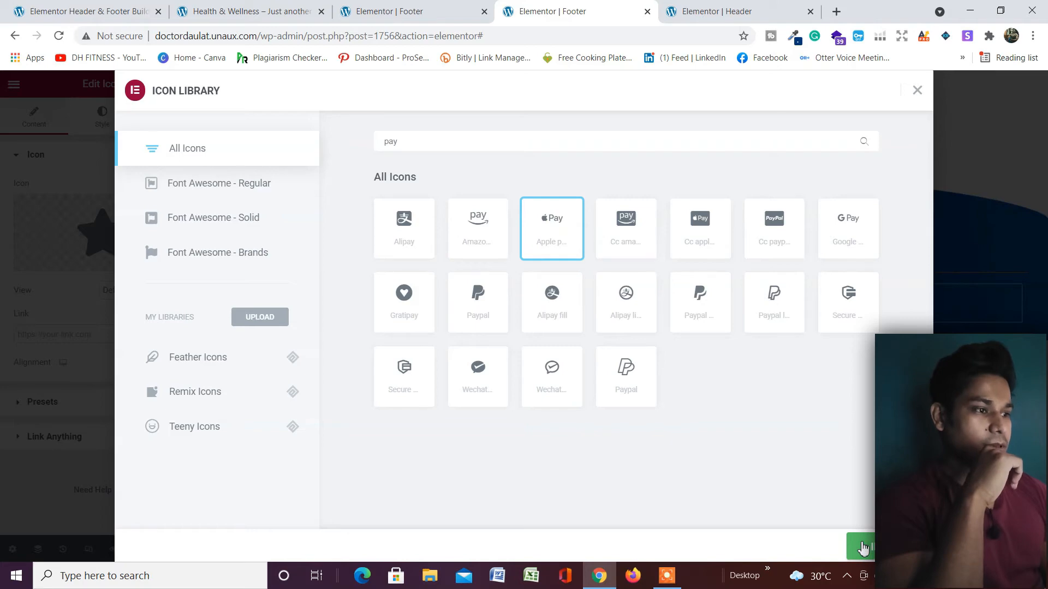
left_click(864, 549)
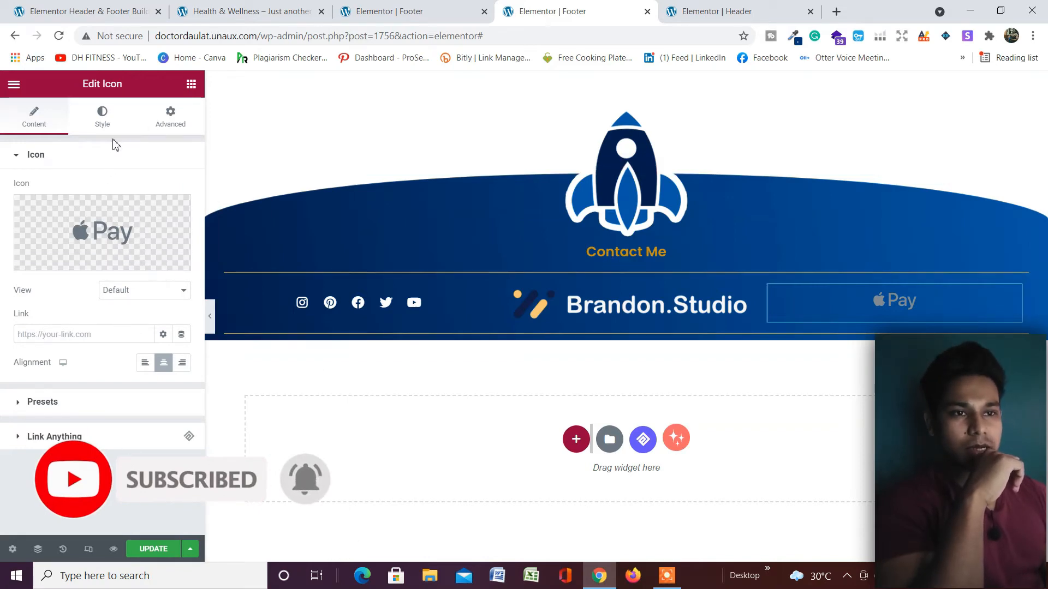
Step: Set the Apple Pay icon's primary color to white (#FFFFFF) and its size to 47
left_click(102, 116)
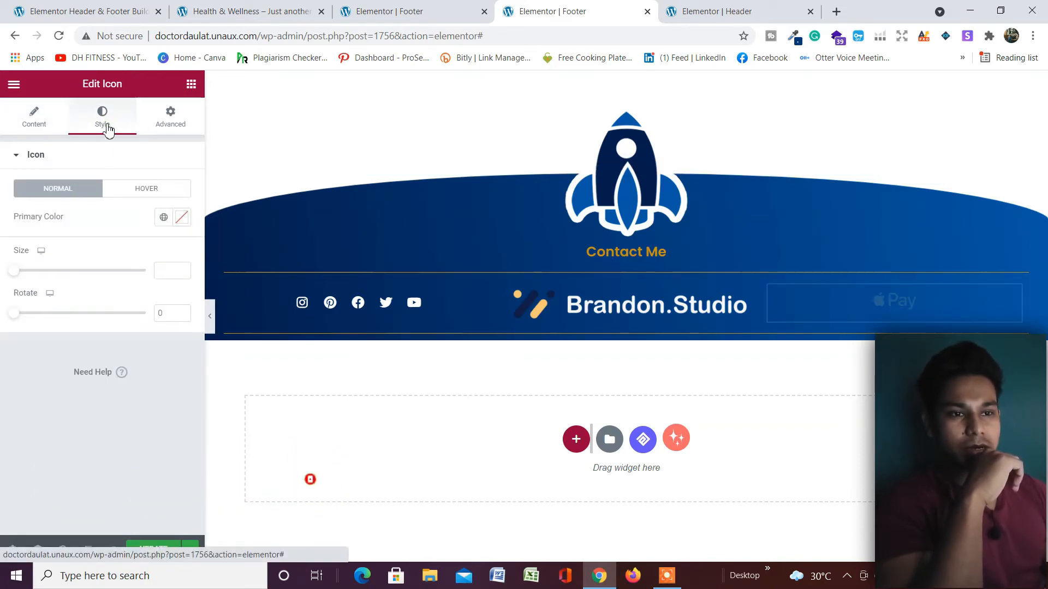
left_click(182, 217)
left_click_drag(140, 344, 11, 262)
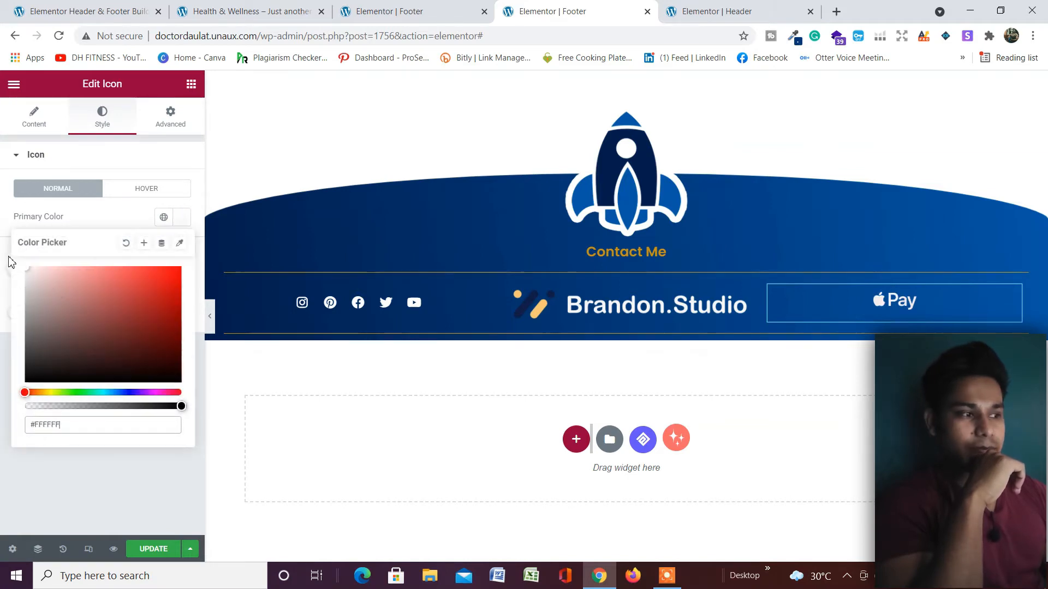
left_click(4, 216)
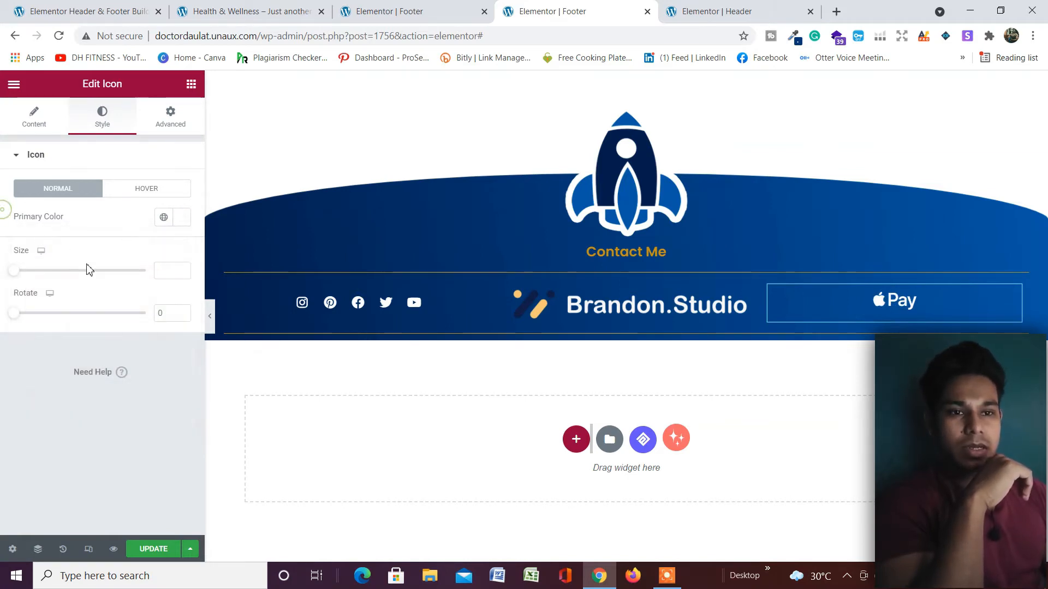
mouse_move(18, 276)
left_mouse_down()
mouse_move(46, 276)
mouse_move(37, 277)
left_mouse_up()
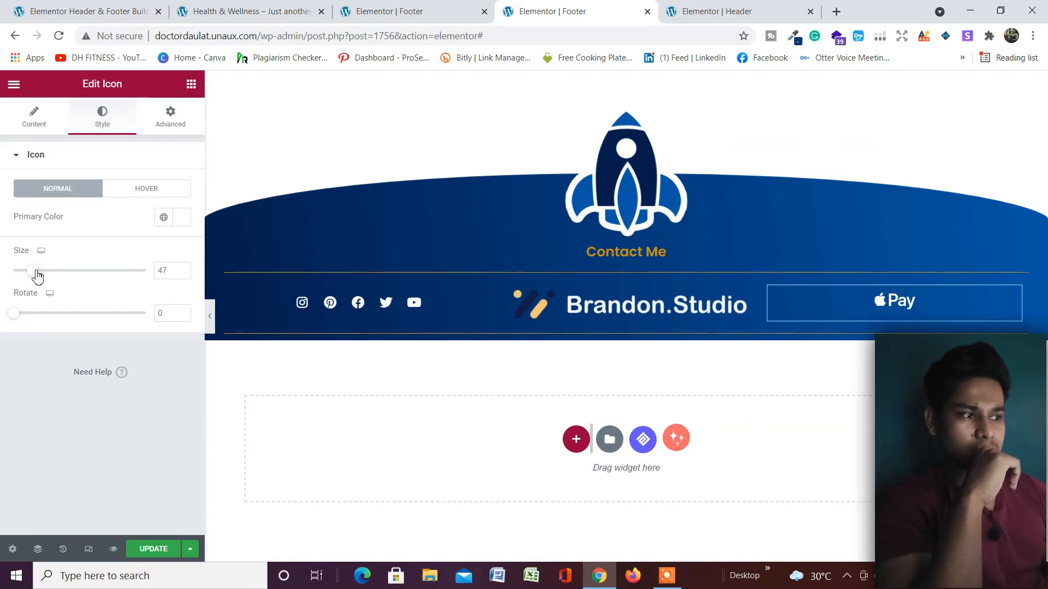
Step: Set the Apple Pay icon's positioning width to Inline (auto)
left_click(173, 124)
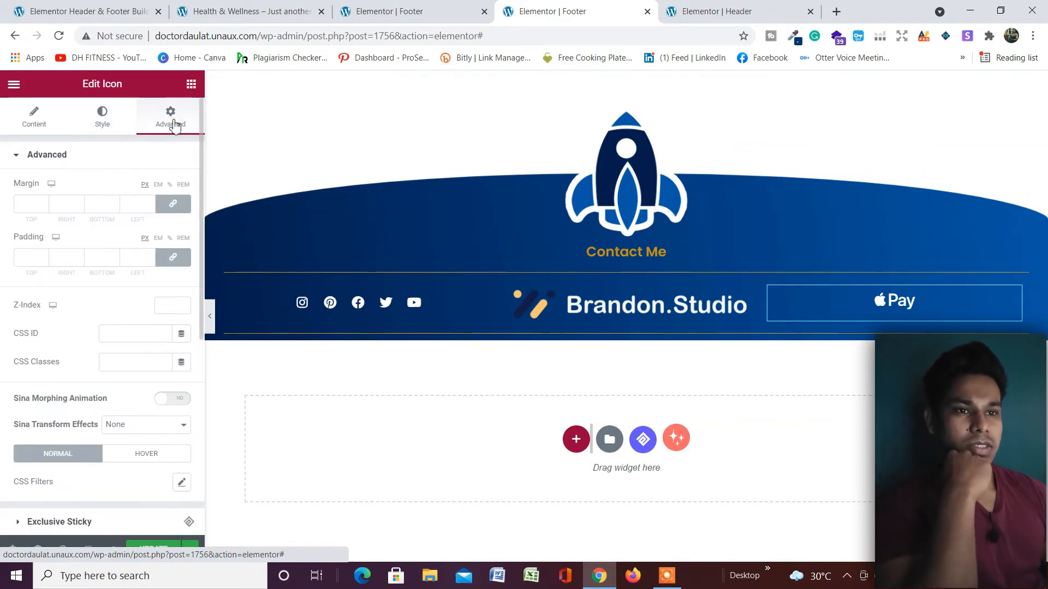
scroll(106, 369, "down", 6)
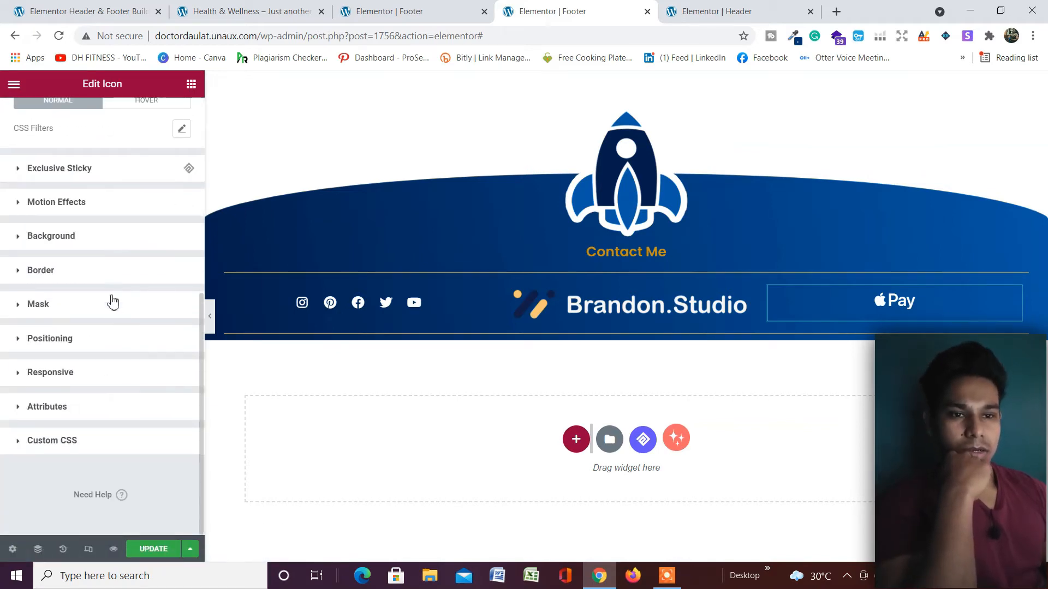
left_click(116, 346)
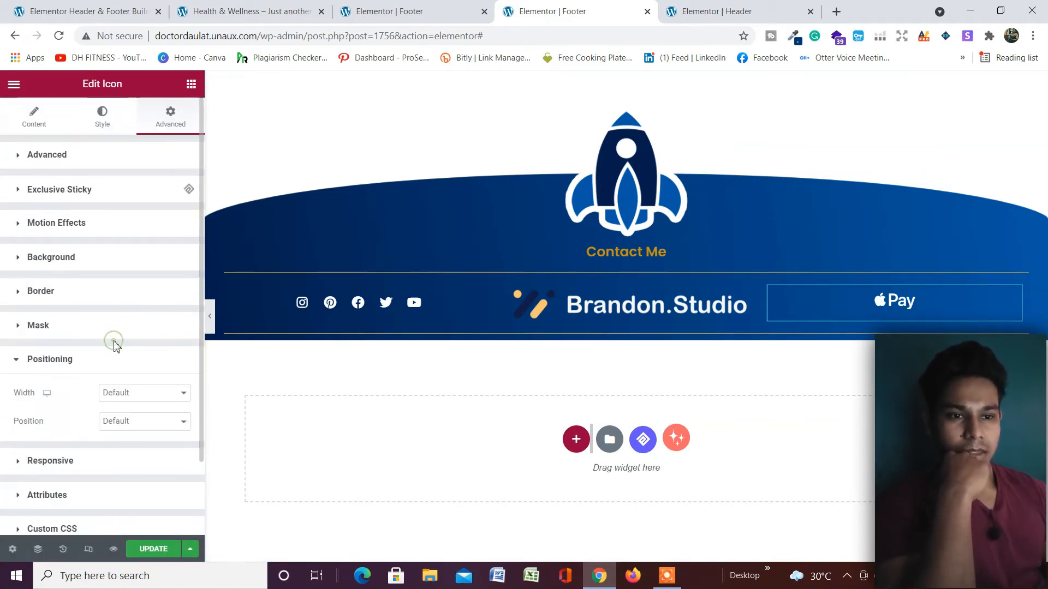
left_click(155, 403)
left_click(155, 427)
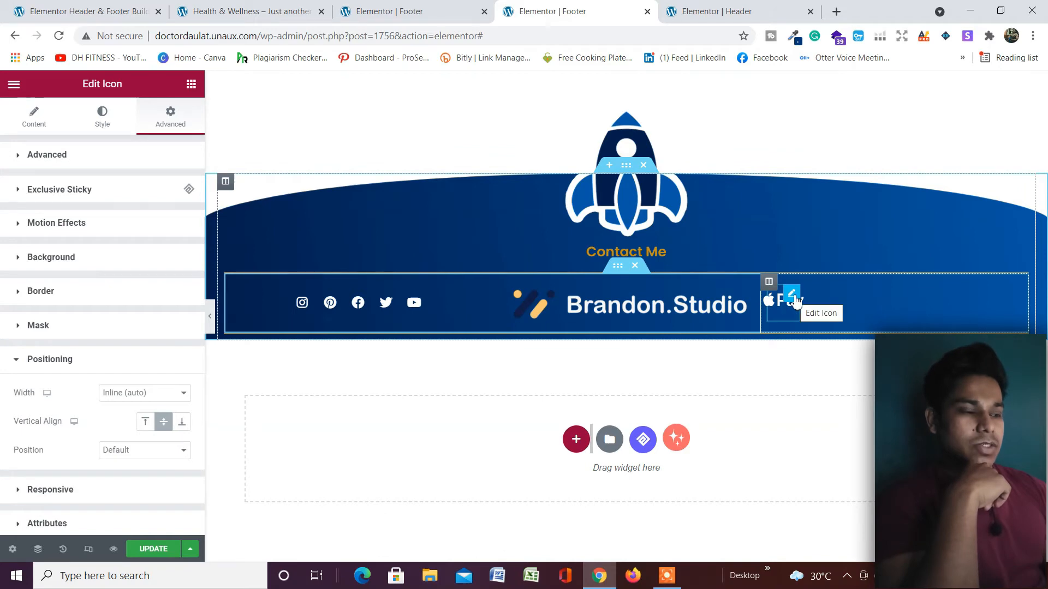
Step: Create two more copies of the Apple Pay icon beside the original in the third column
right_click(796, 300)
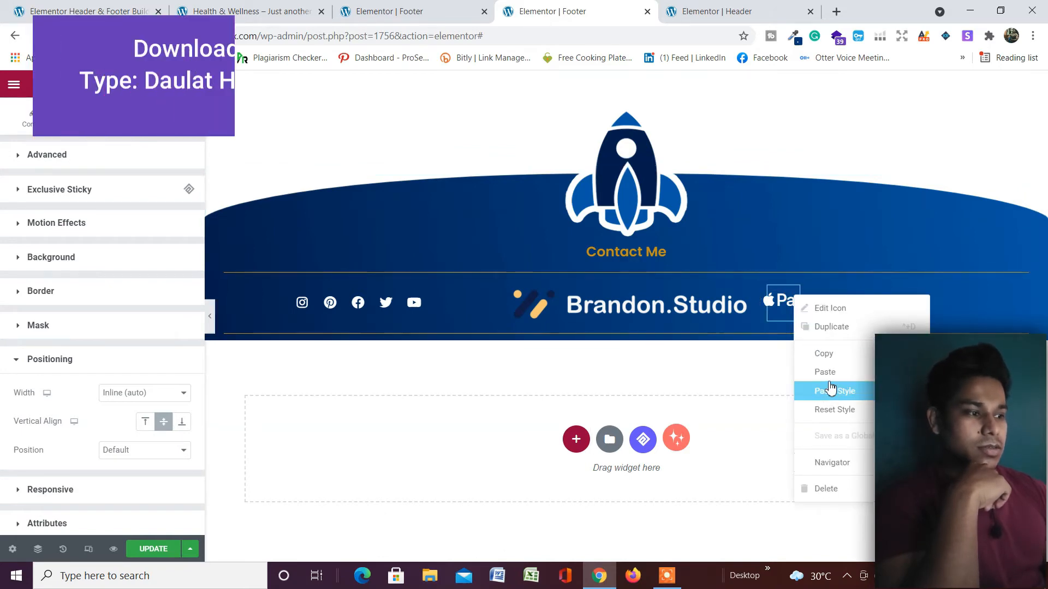
left_click(832, 327)
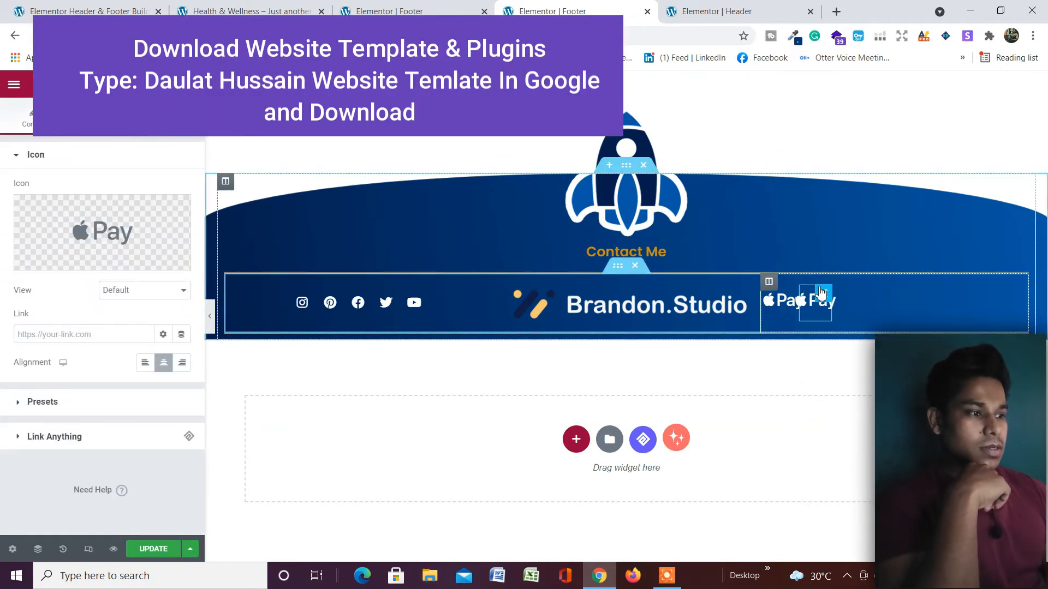
right_click(825, 298)
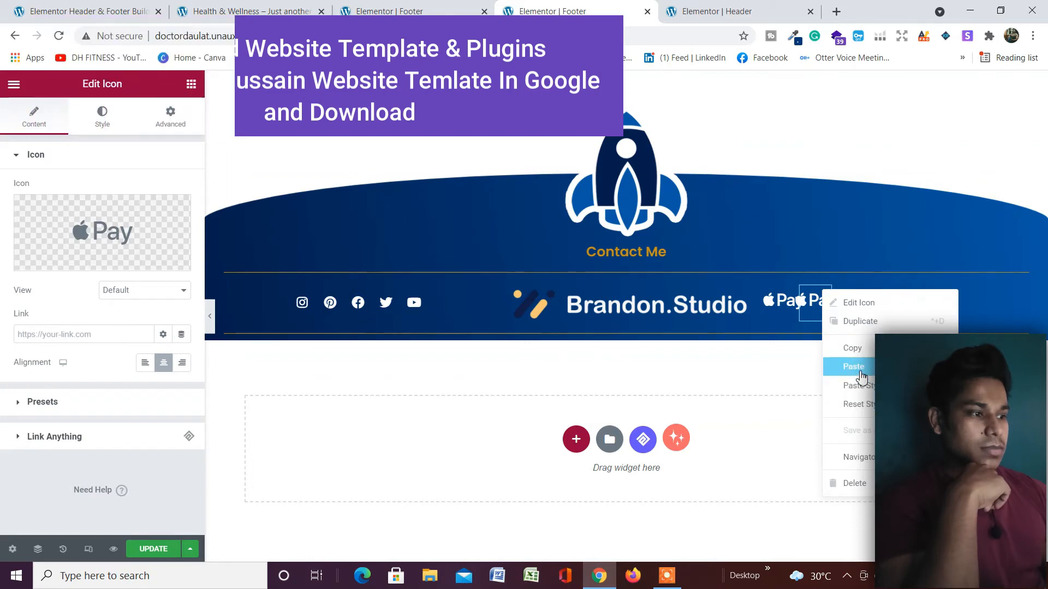
left_click(854, 367)
Step: Set the horizontal alignment of the column holding the three Apple Pay icons to End
left_click(770, 284)
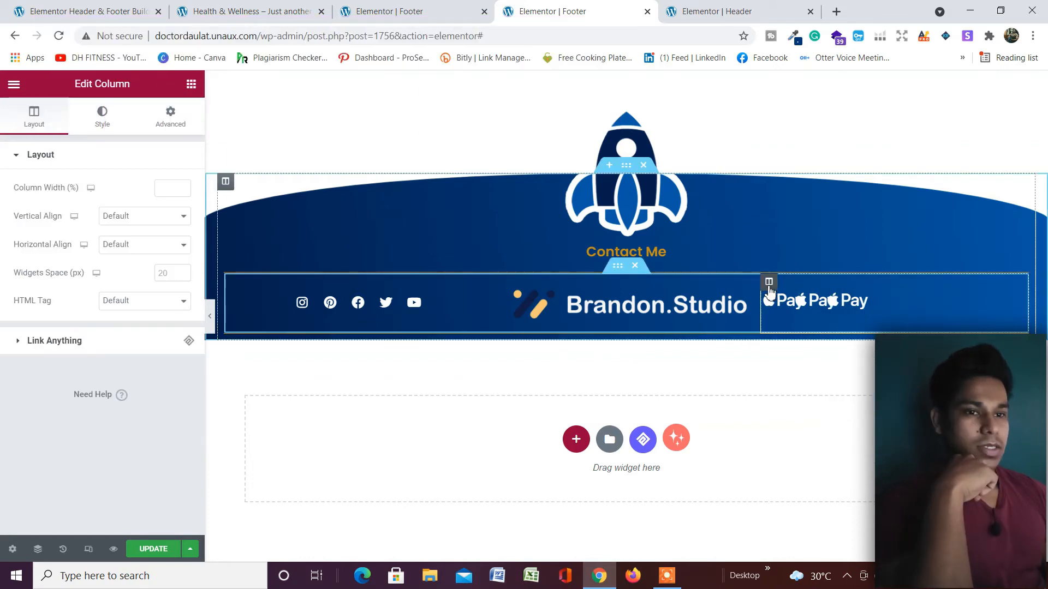
left_click(124, 246)
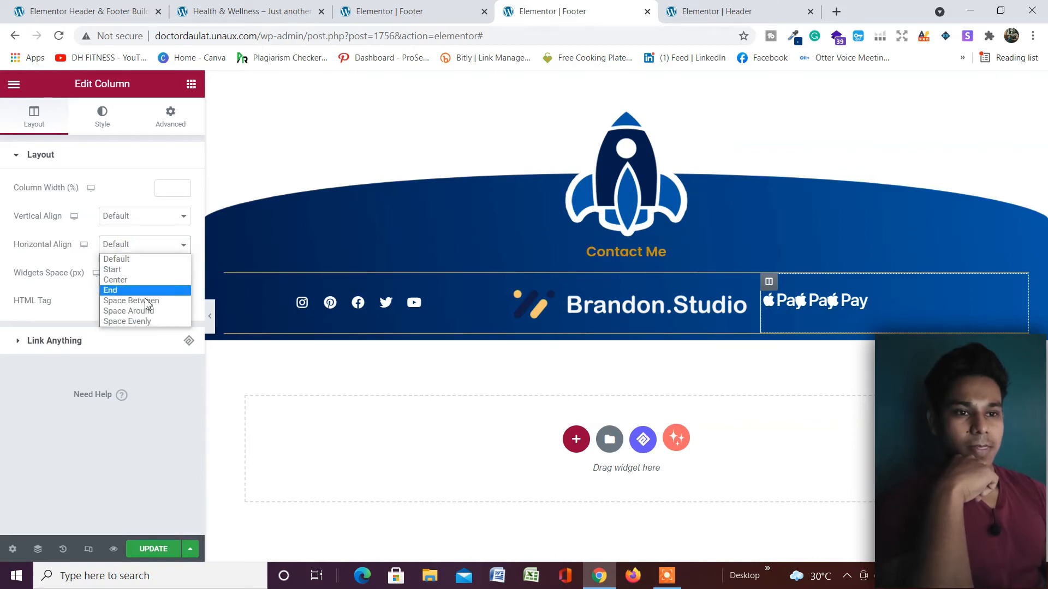
left_click(143, 291)
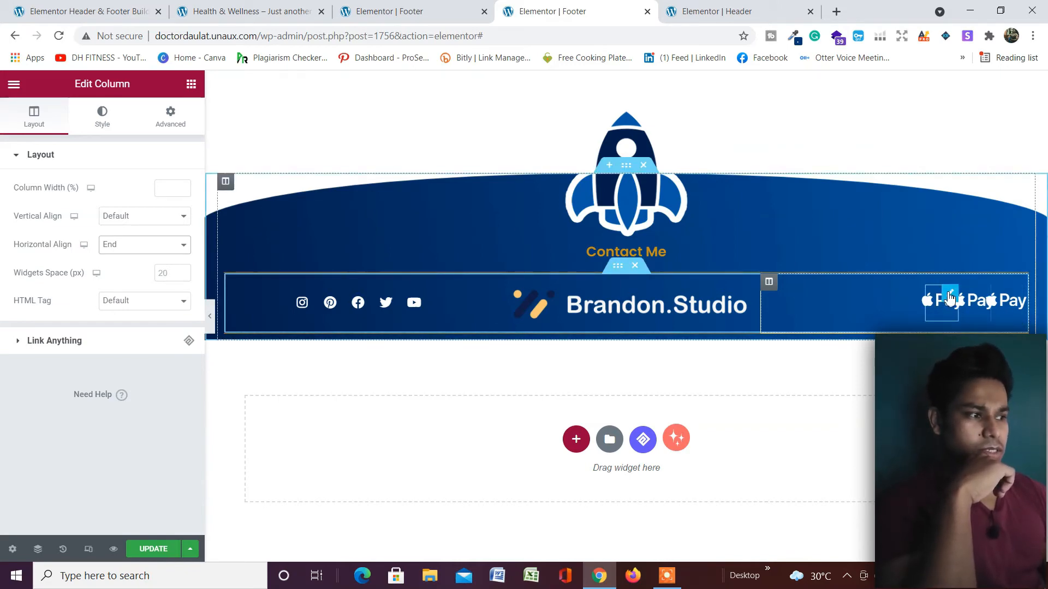
Step: Unlink the first Apple Pay icon's margins and set only its right margin to 40 px
left_click(950, 296)
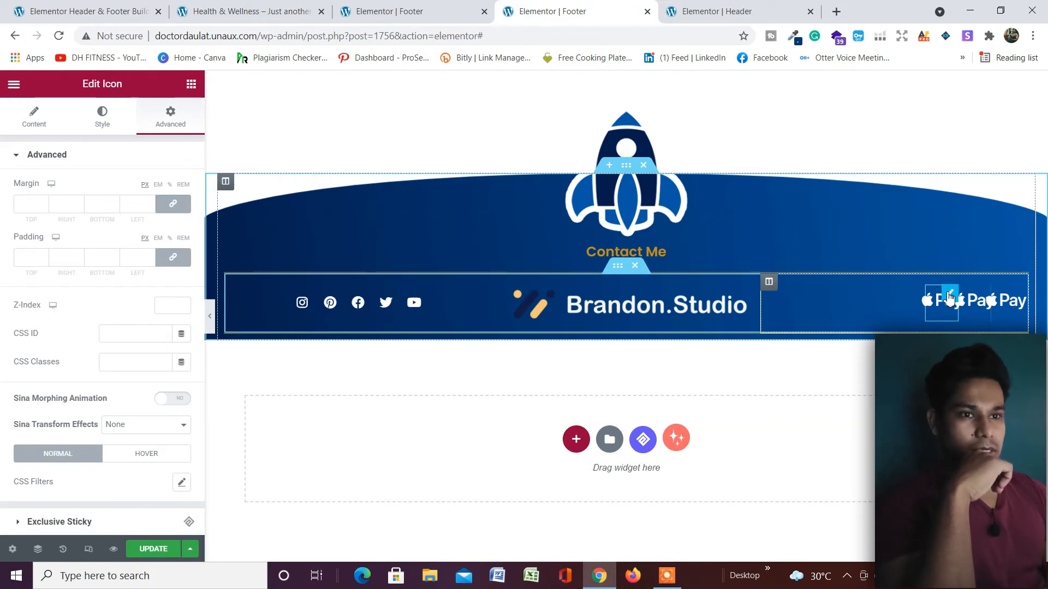
left_click(174, 206)
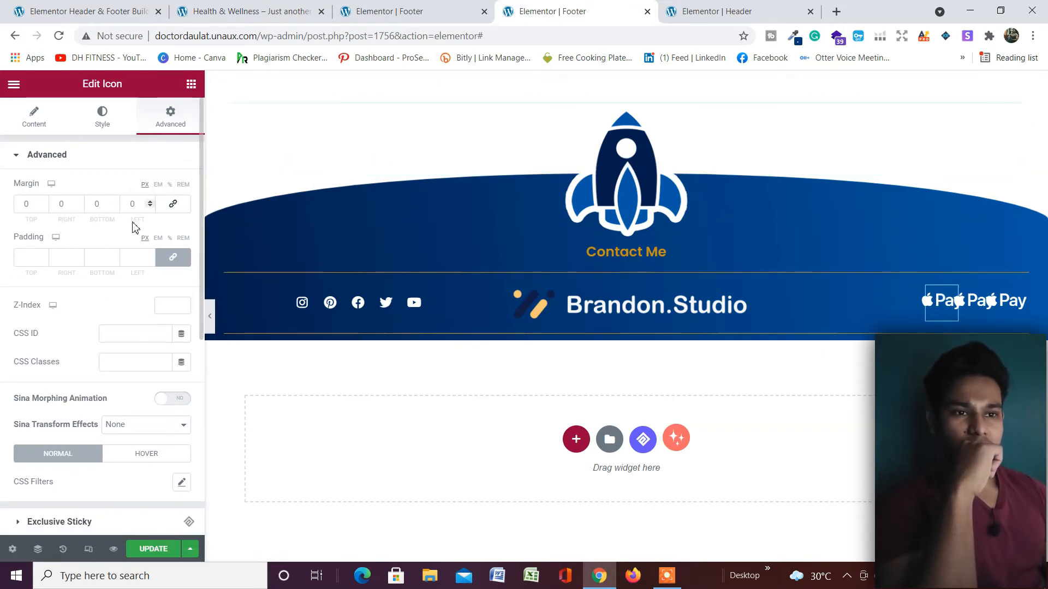
left_click(79, 207)
left_click(79, 206)
left_click(79, 206)
left_click(79, 206)
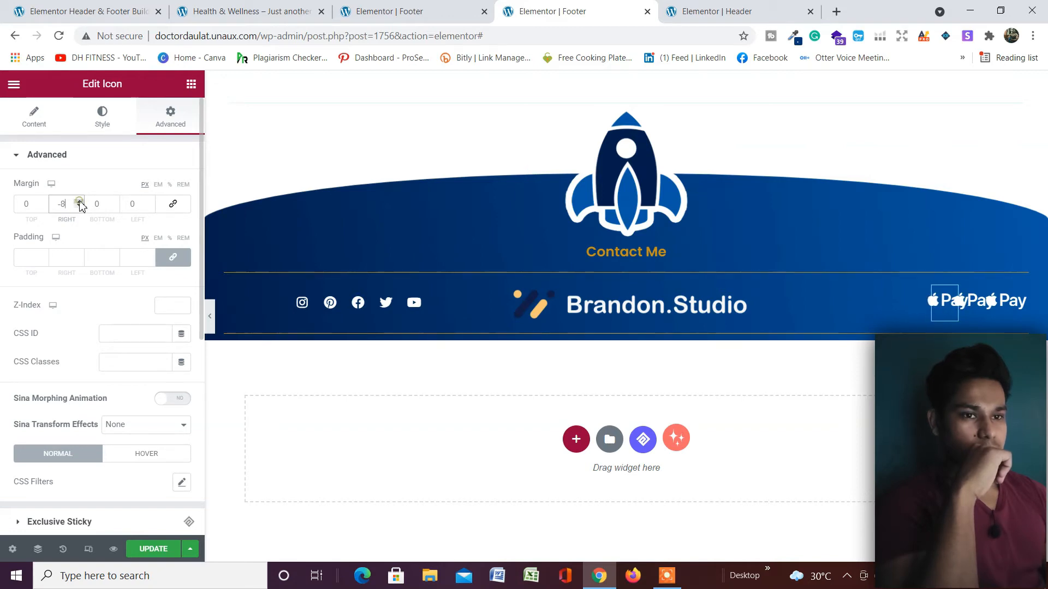
left_click(79, 201)
left_click(79, 201)
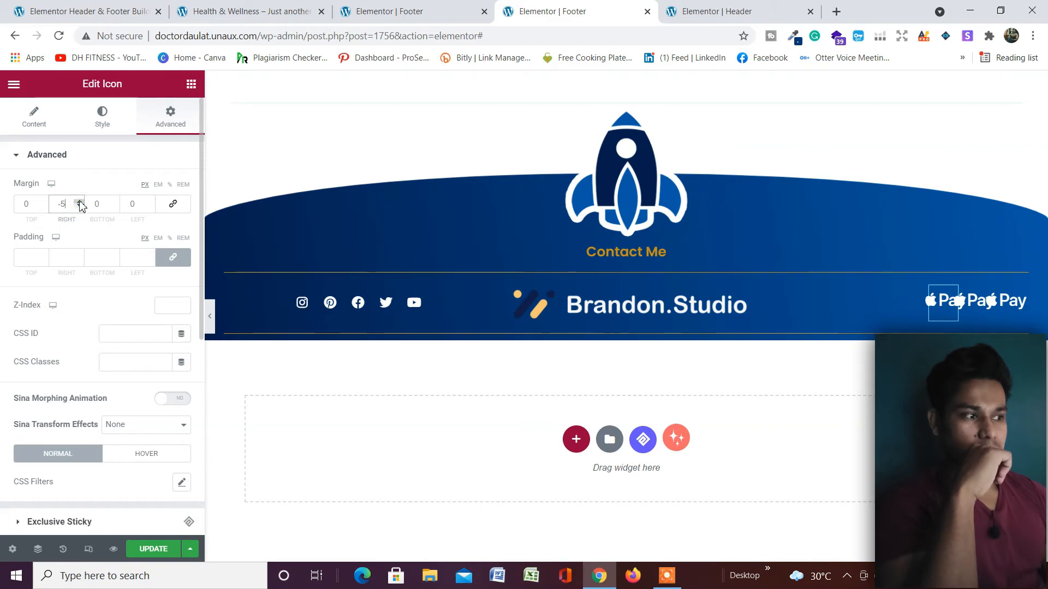
scroll(79, 204, "up", 17)
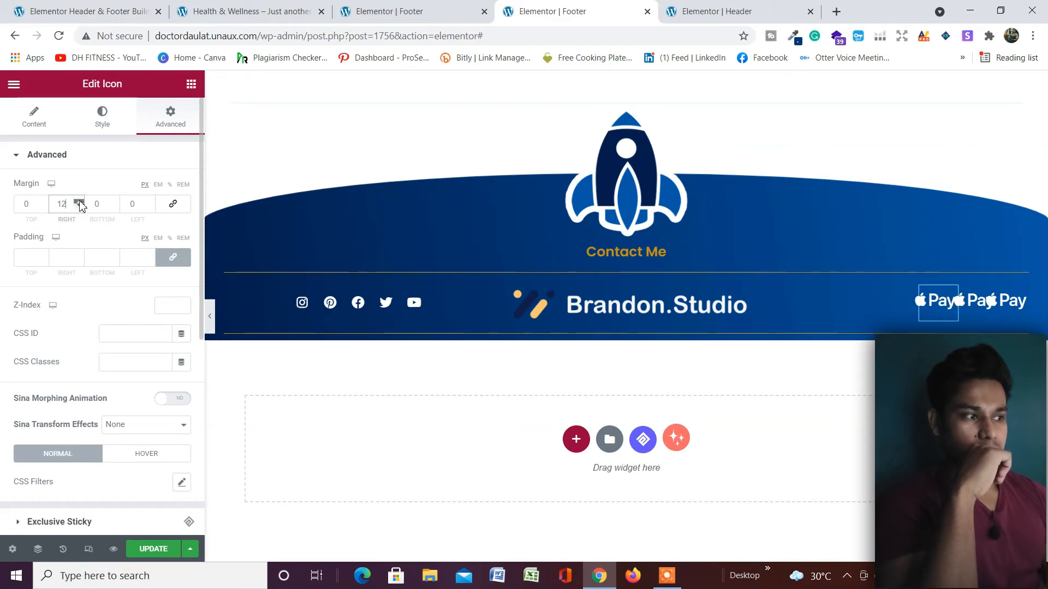
scroll(81, 205, "up", 19)
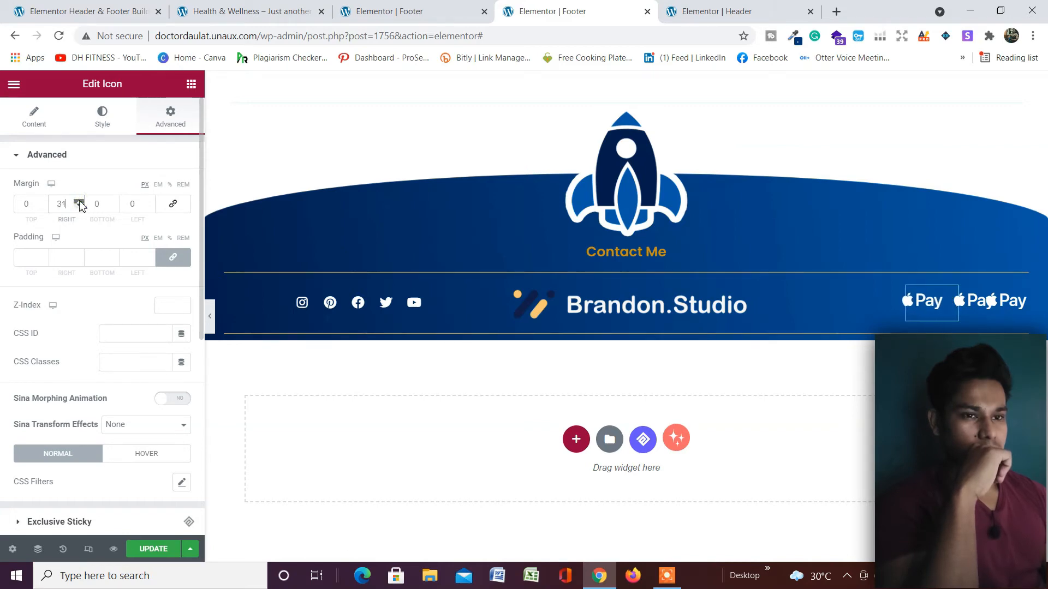
scroll(80, 205, "up", 11)
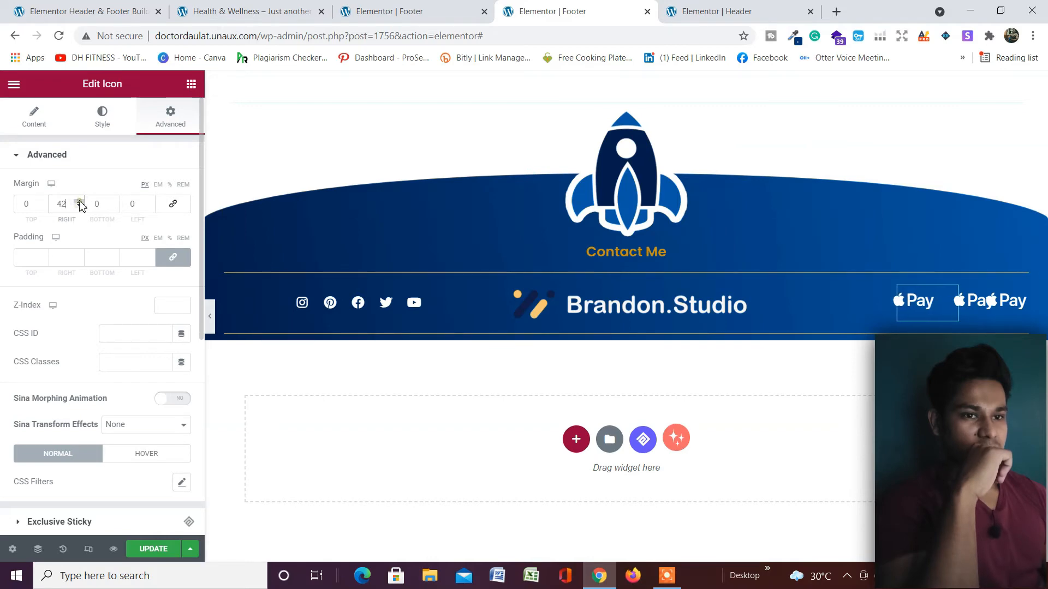
scroll(80, 205, "up", 2)
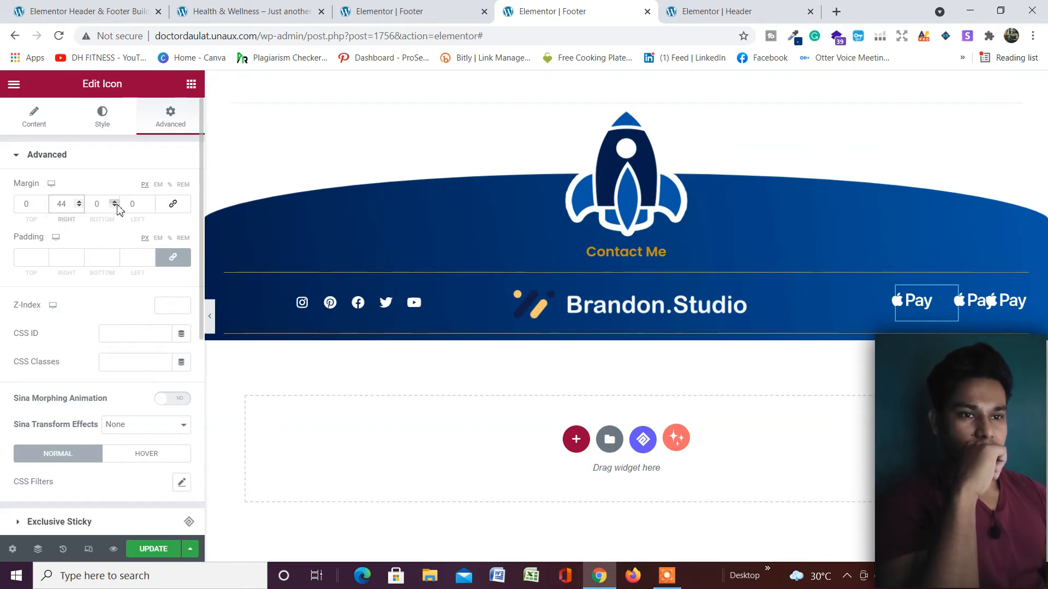
left_click(44, 210)
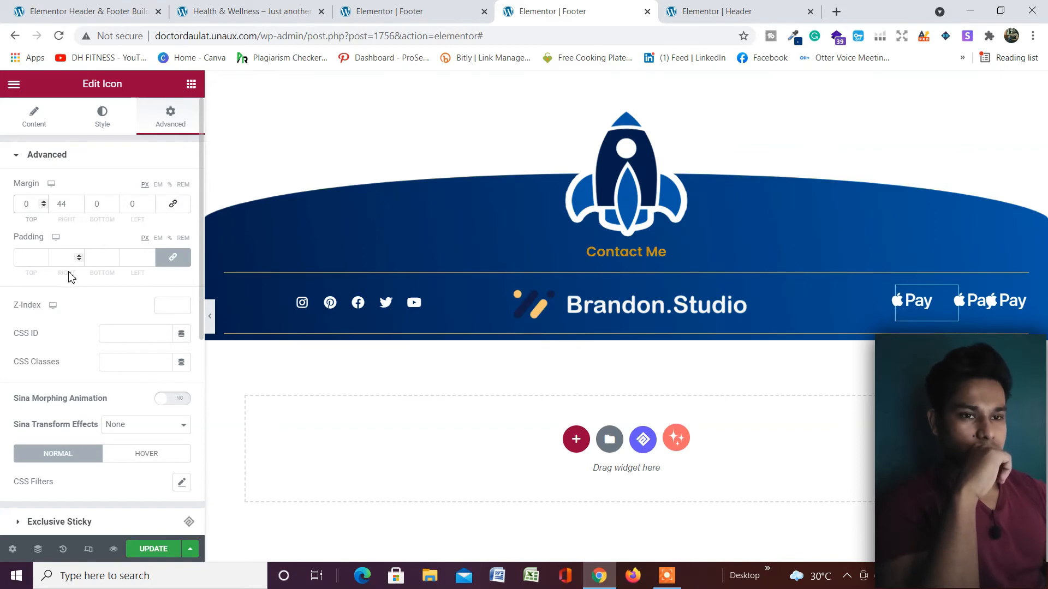
left_click(79, 207)
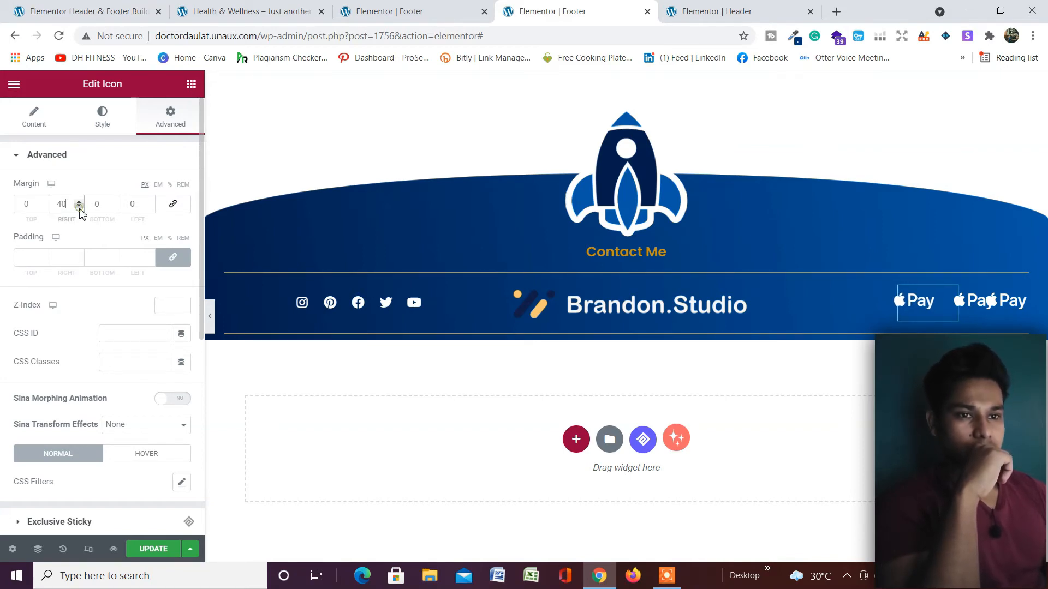
Step: Set the first Apple Pay icon's bottom margin to -10 px
left_click(115, 206)
left_click(115, 206)
left_click(115, 206)
left_click(114, 207)
left_click(114, 206)
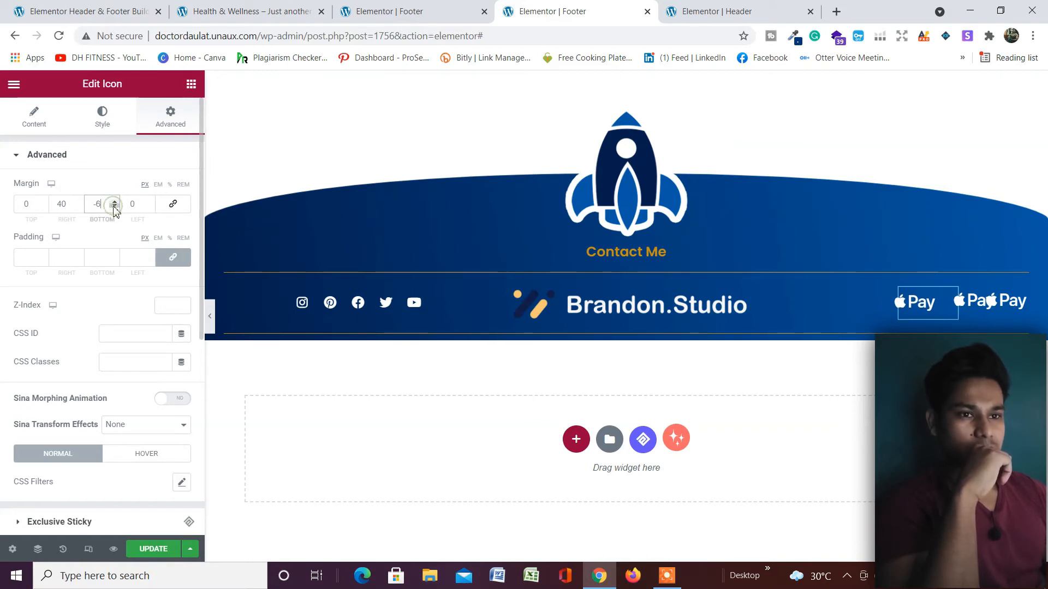
left_click(115, 207)
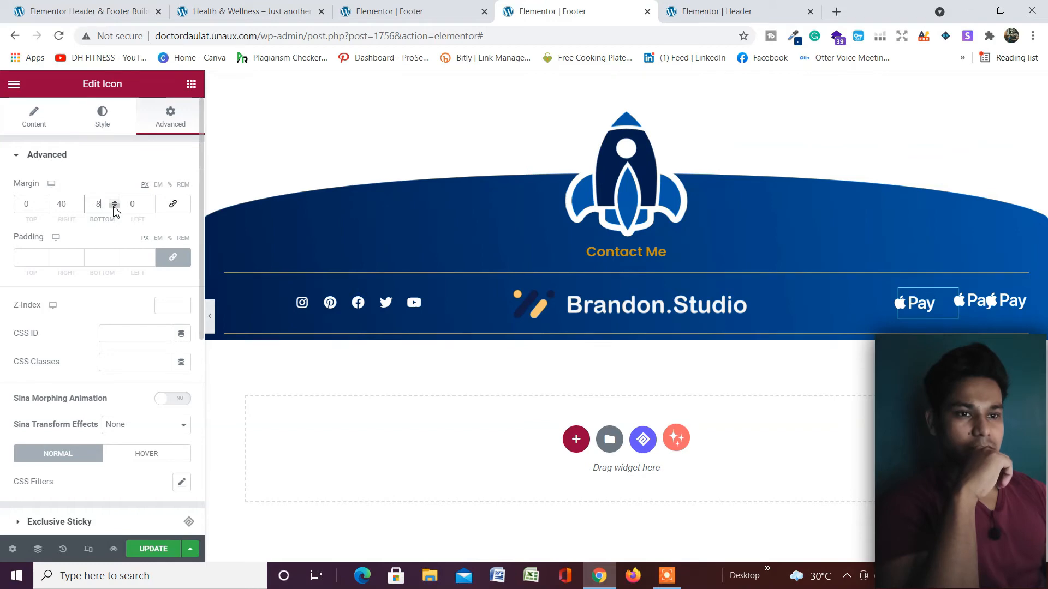
left_click(114, 207)
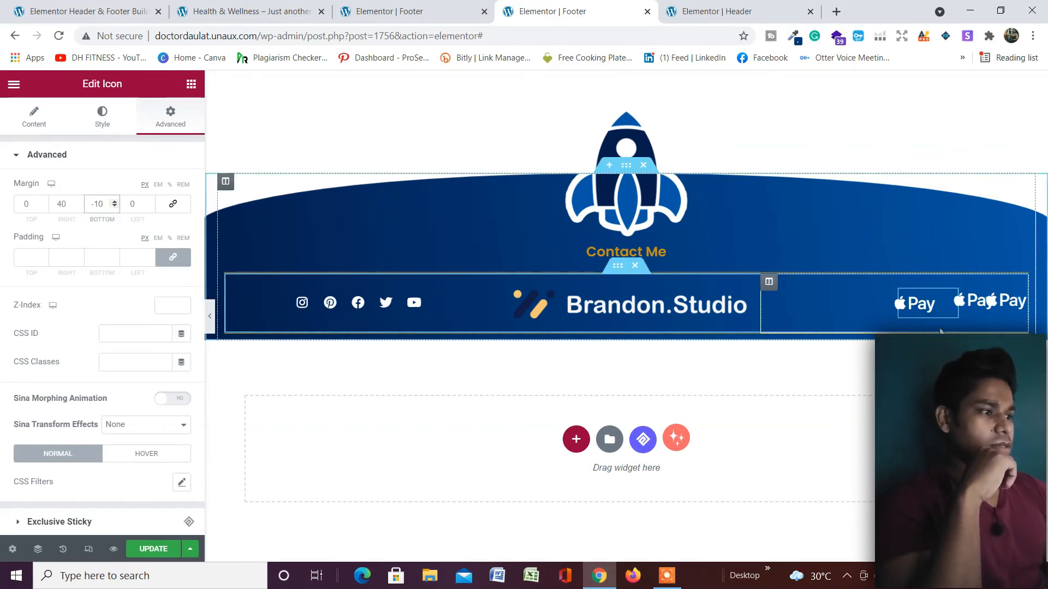
Step: Copy the first Apple Pay icon and paste its style onto the second and third Apple Pay icons
right_click(953, 301)
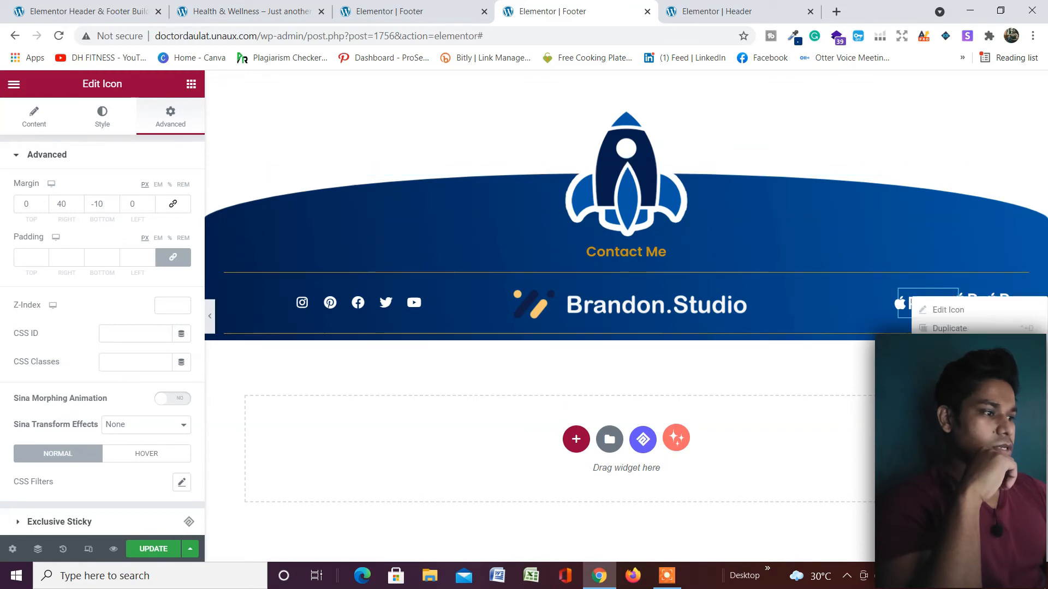
left_click(985, 303)
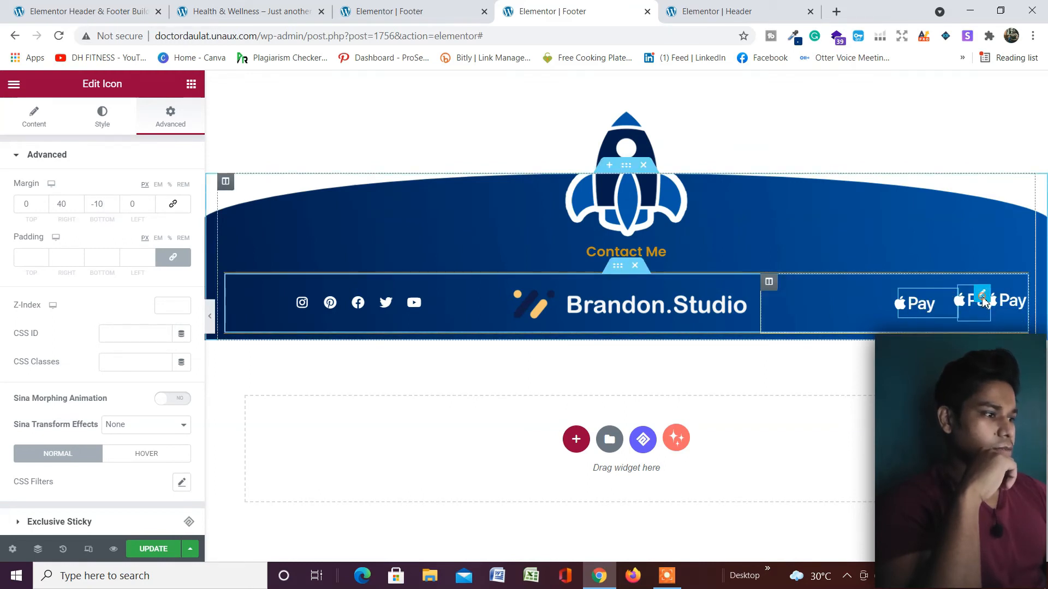
right_click(985, 304)
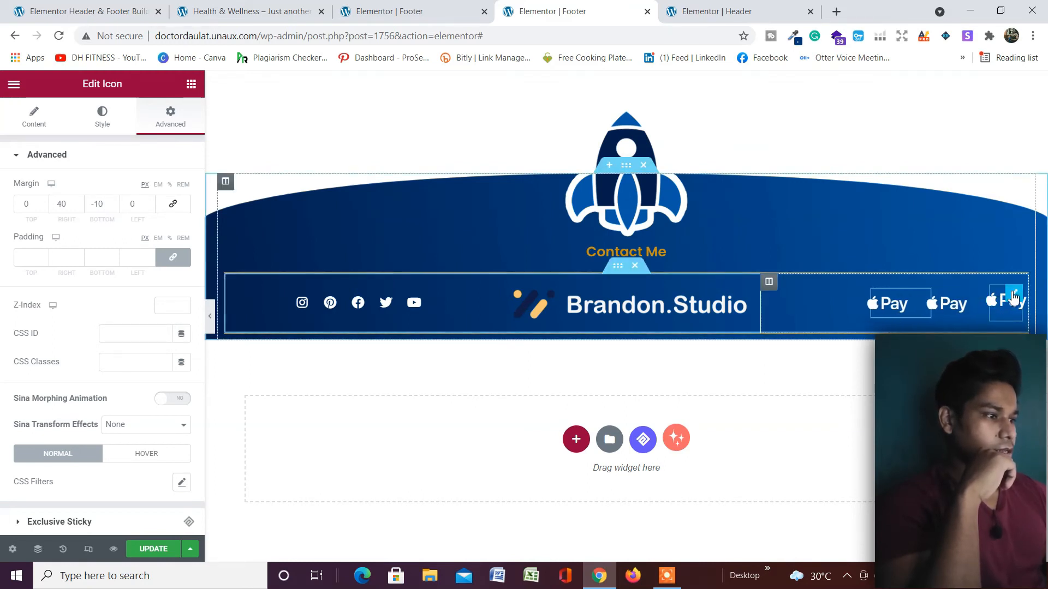
right_click(1011, 295)
left_click(949, 323)
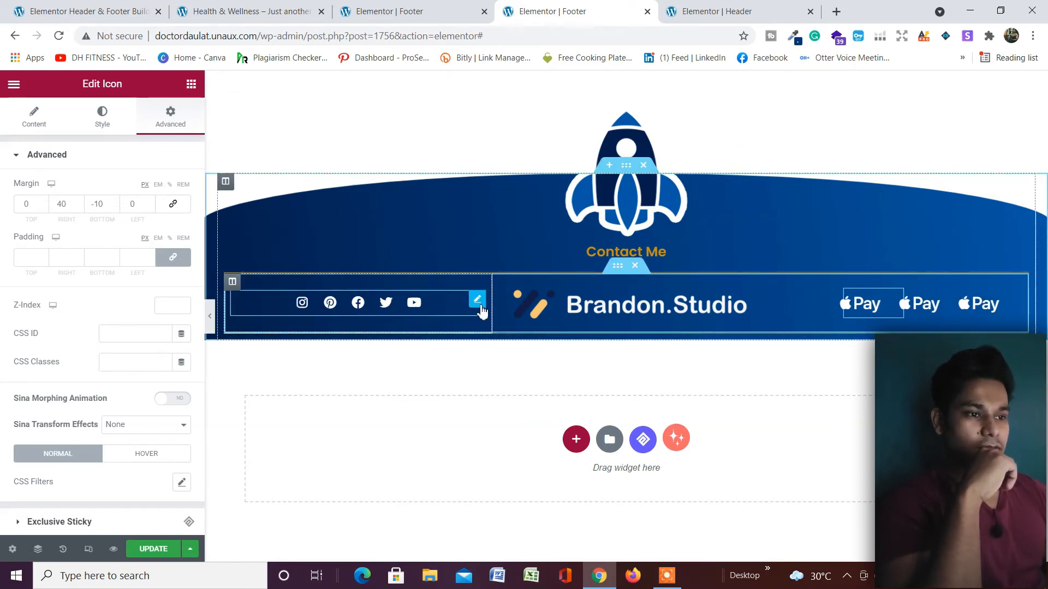
Step: Set the horizontal alignment of the column holding the social icons to End
left_click(232, 282)
left_click(125, 253)
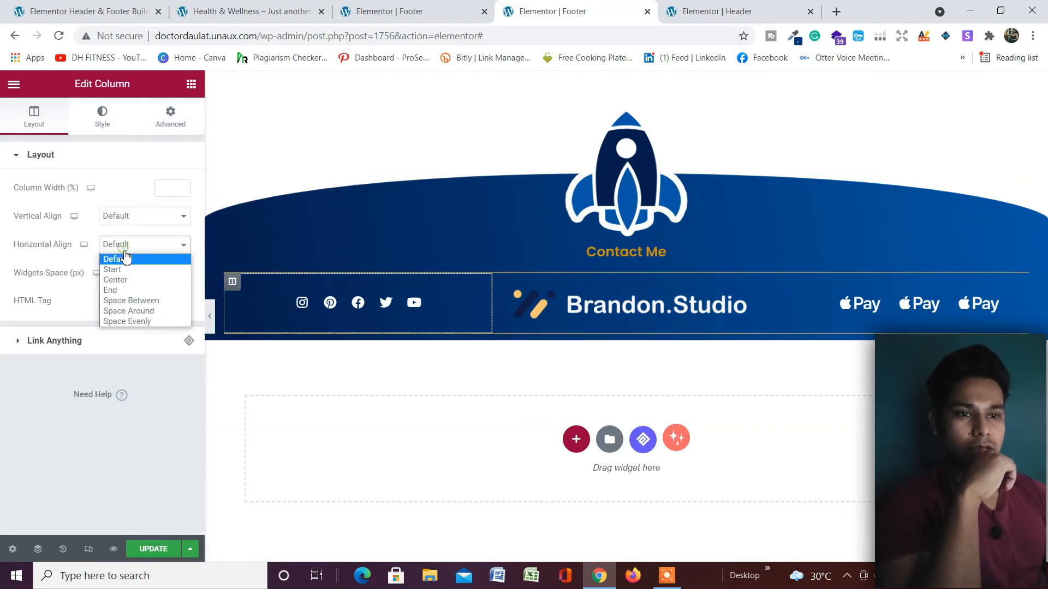
left_click(129, 291)
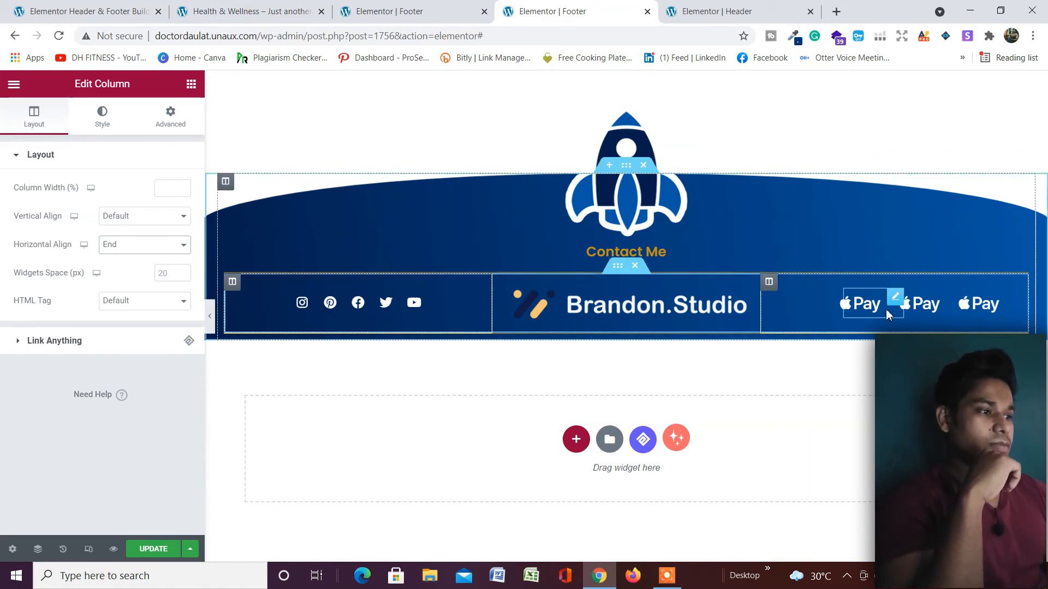
Step: Replace the middle Apple Pay icon with the Amazon Pay icon, filtering the icon library by "pay"
left_click(944, 304)
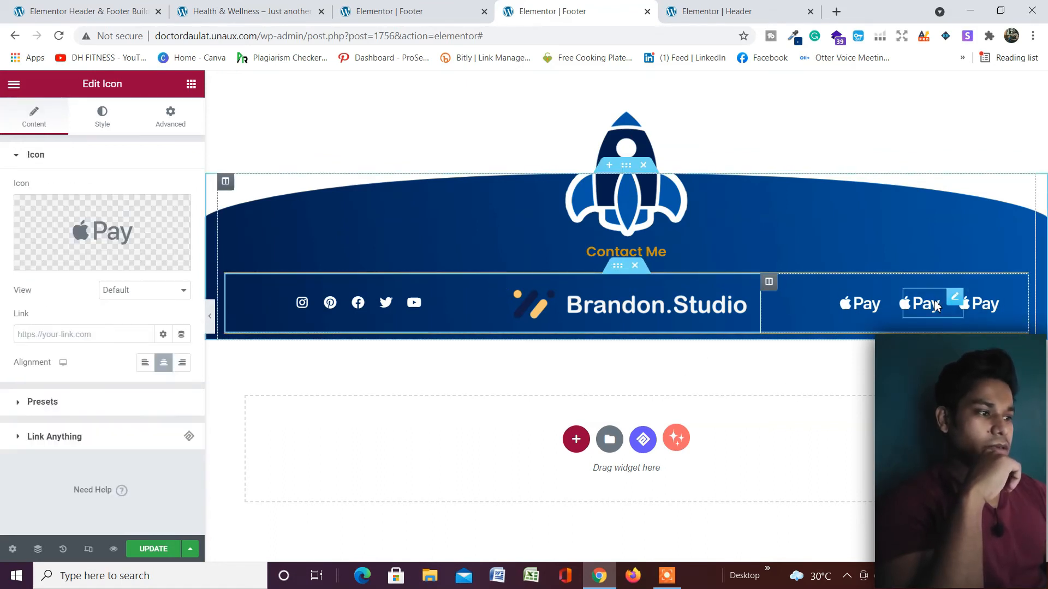
left_click(152, 229)
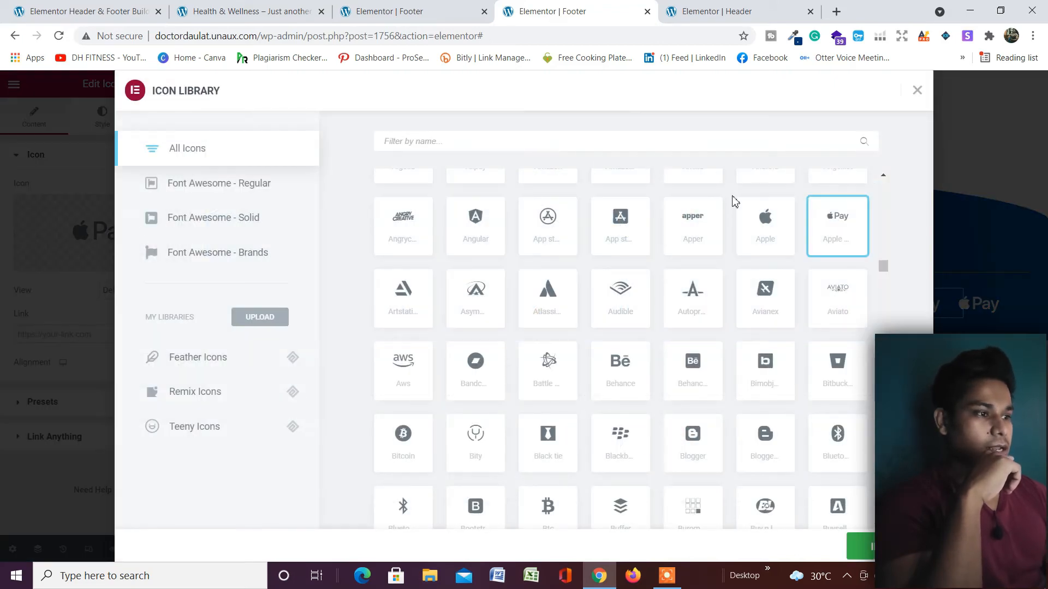
scroll(597, 223, "up", 1)
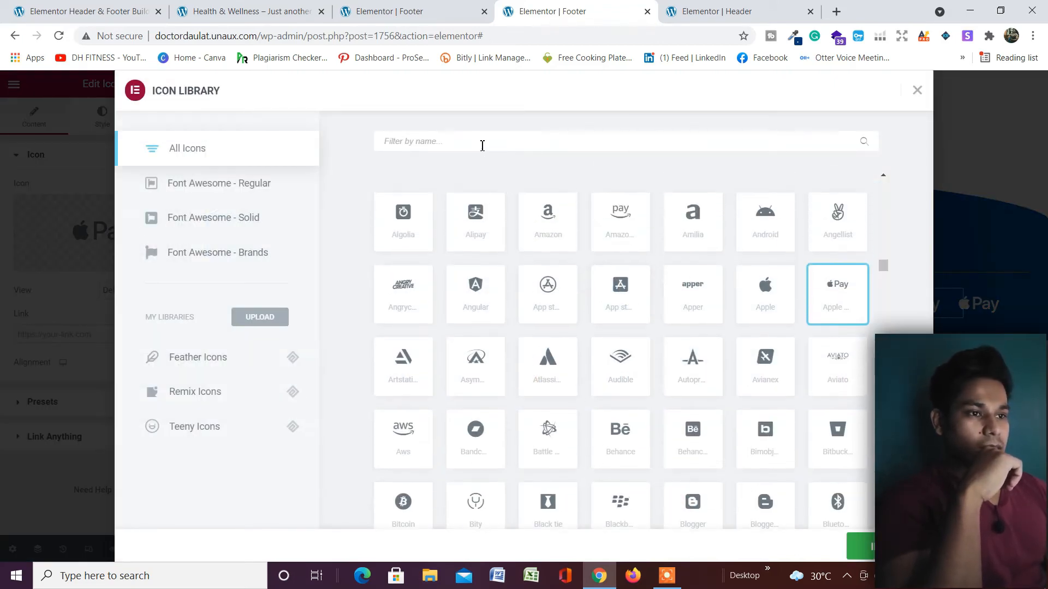
left_click(482, 143)
type("pay")
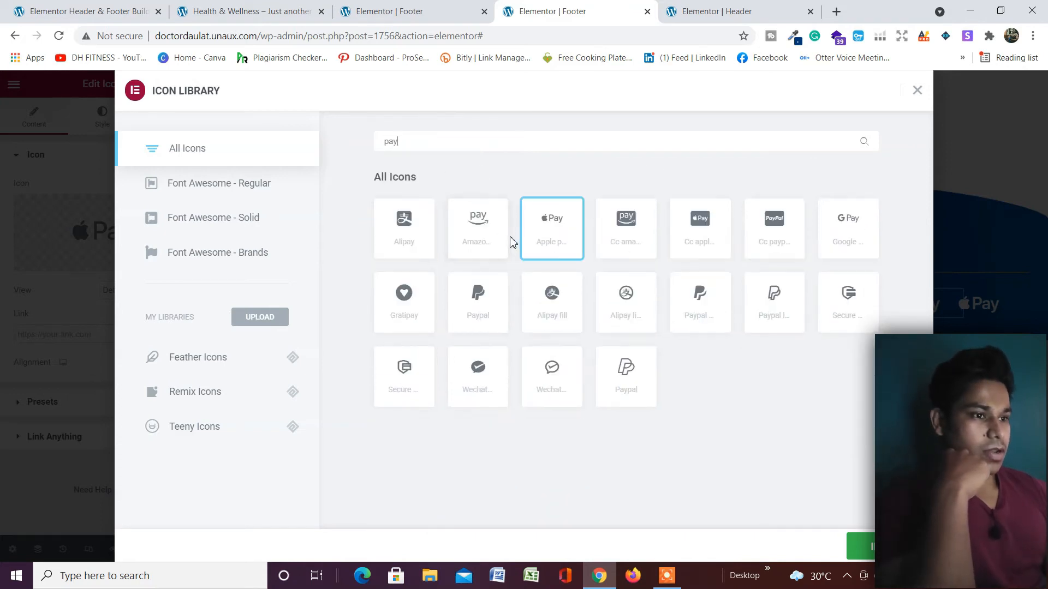
left_click(480, 236)
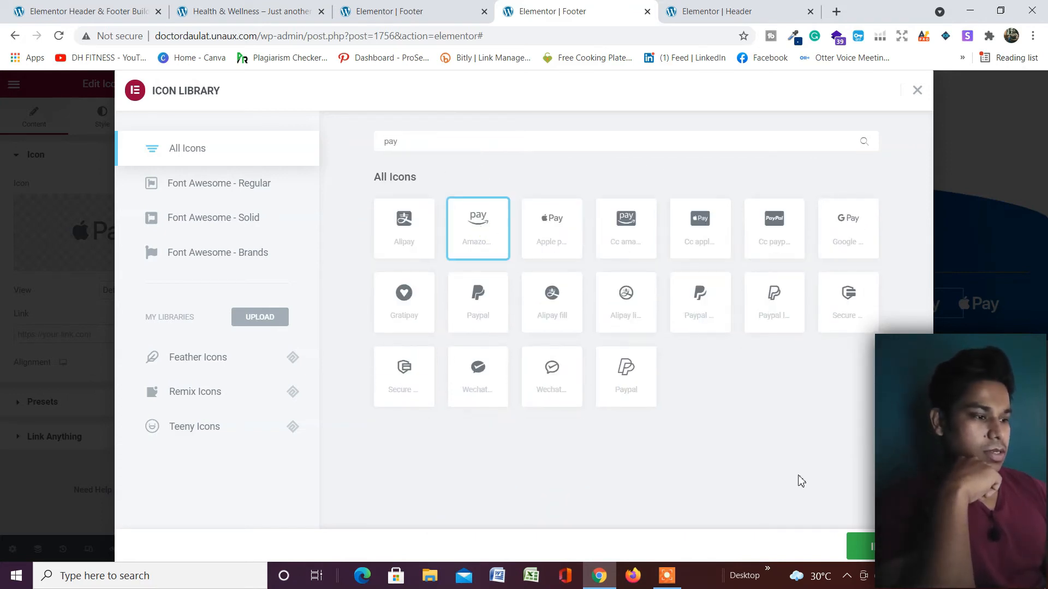
left_click(868, 548)
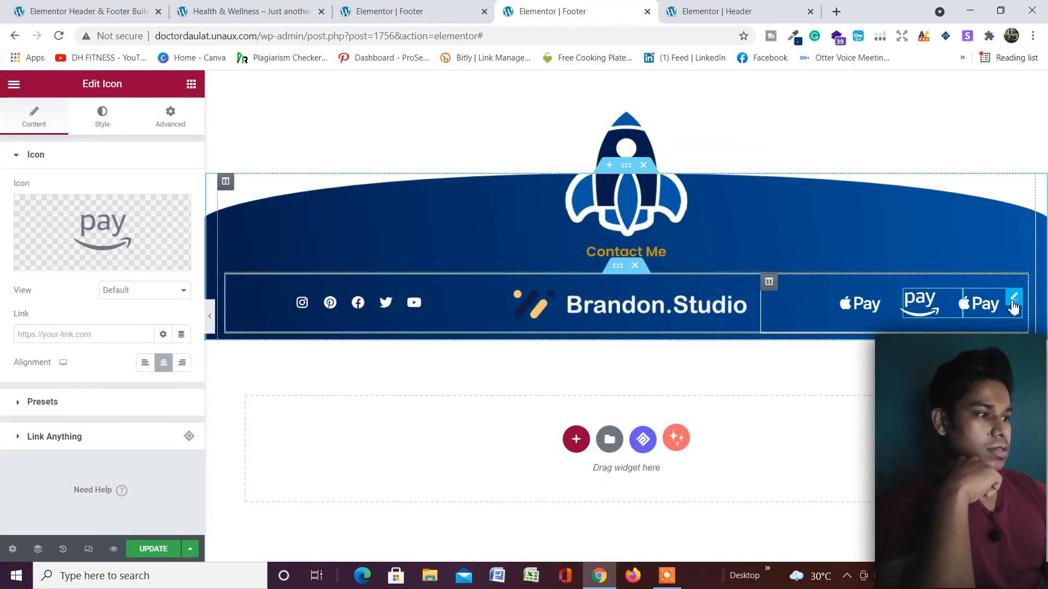
Step: Replace the third Apple Pay icon with the solid Paypal icon, filtering the icon library by "pay"
left_click(1012, 304)
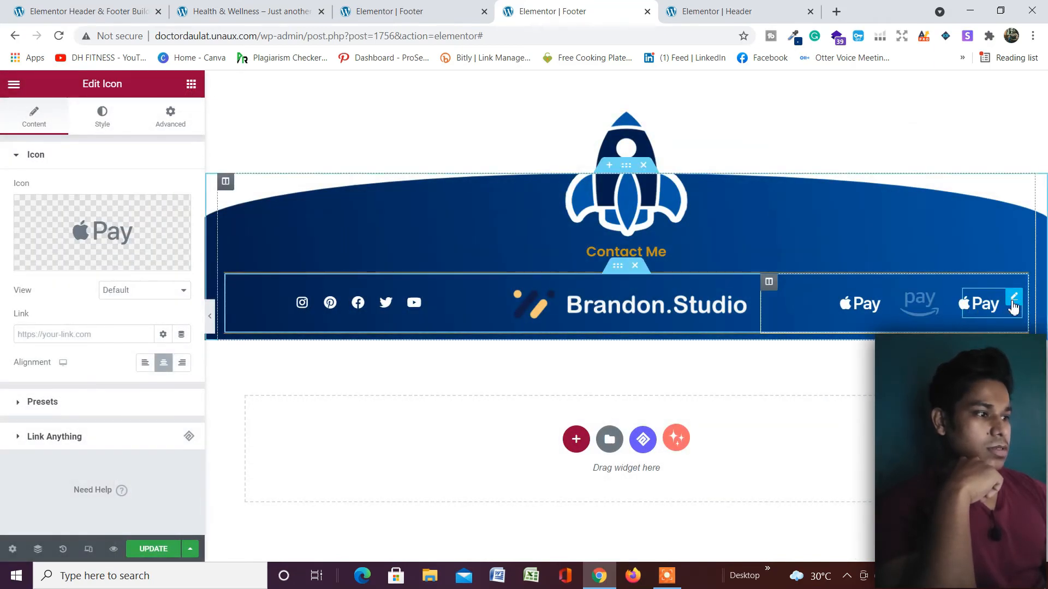
left_click(100, 210)
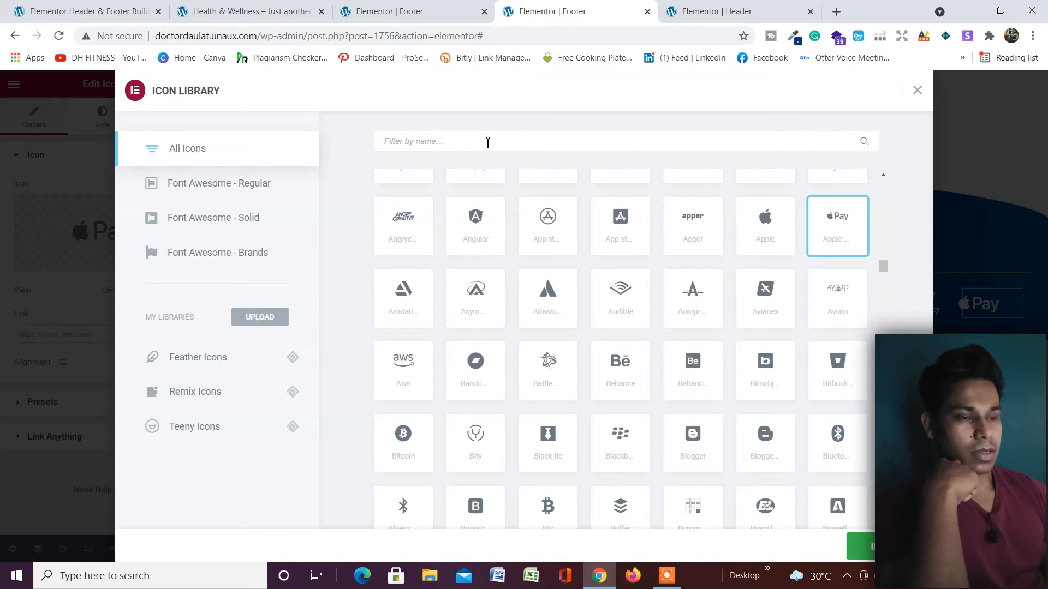
type("pay")
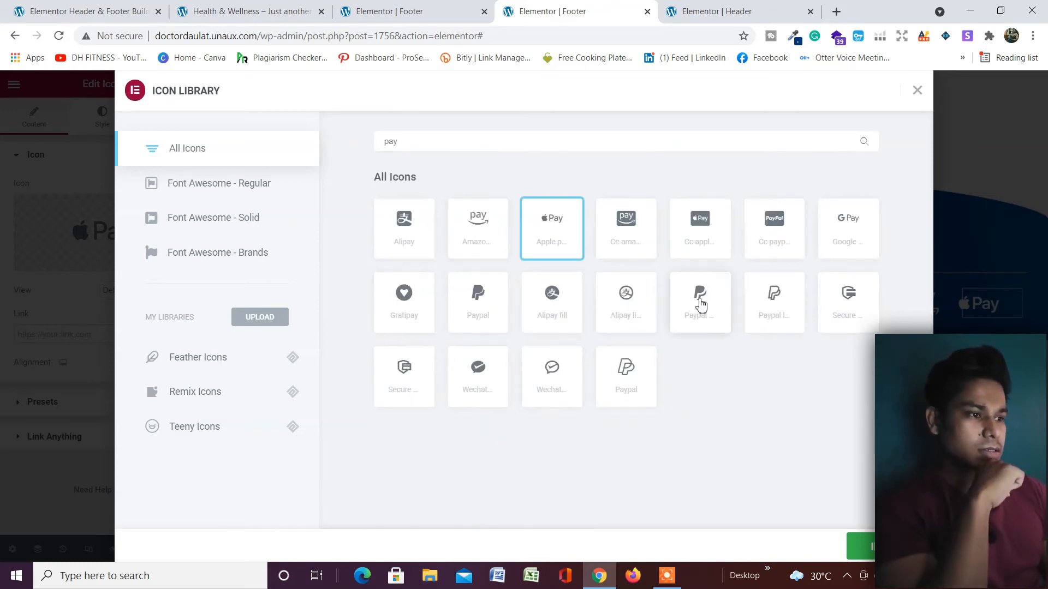
left_click(700, 304)
left_click(483, 299)
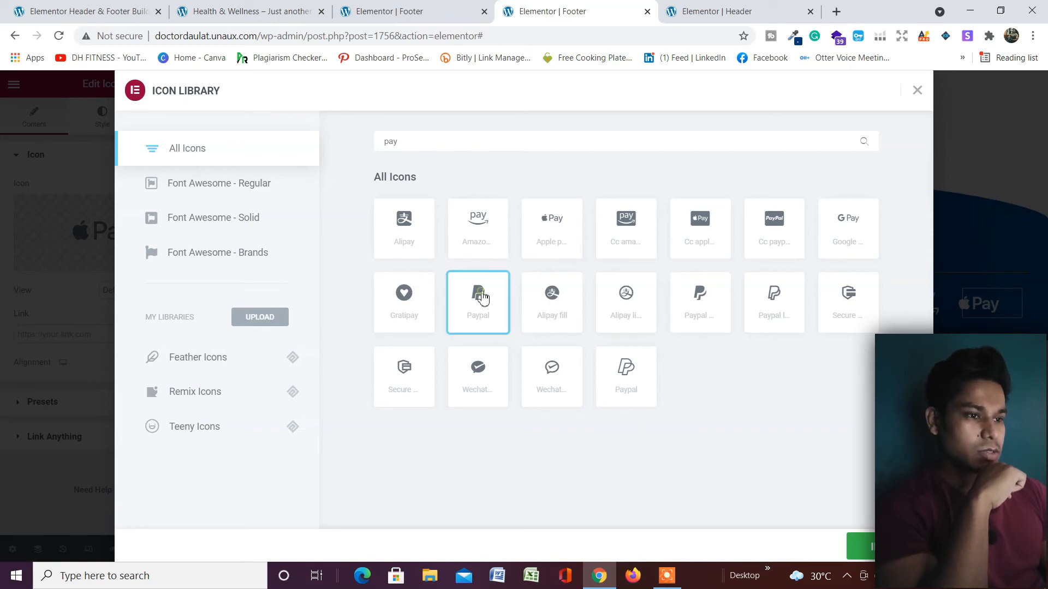
left_click(860, 547)
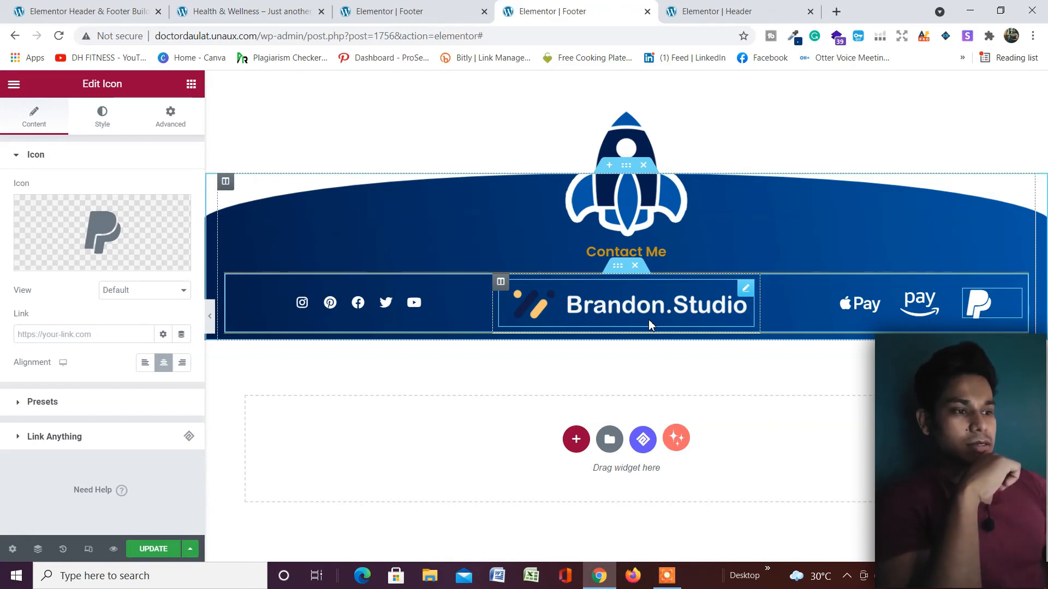
Step: Add an inner section below the bordered logo row and delete one of its two columns
left_click(191, 85)
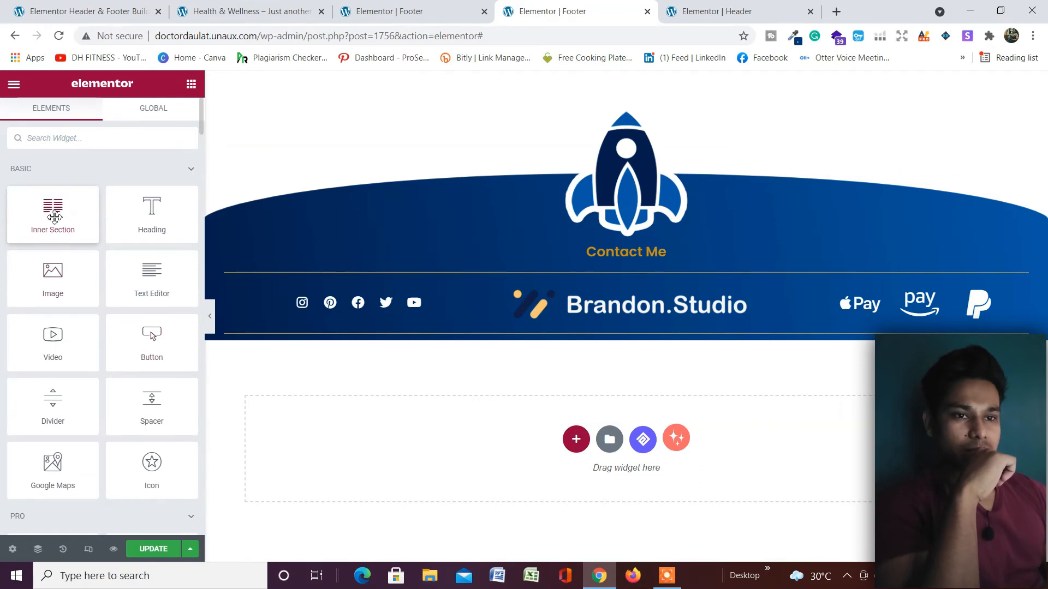
left_click_drag(54, 217, 625, 335)
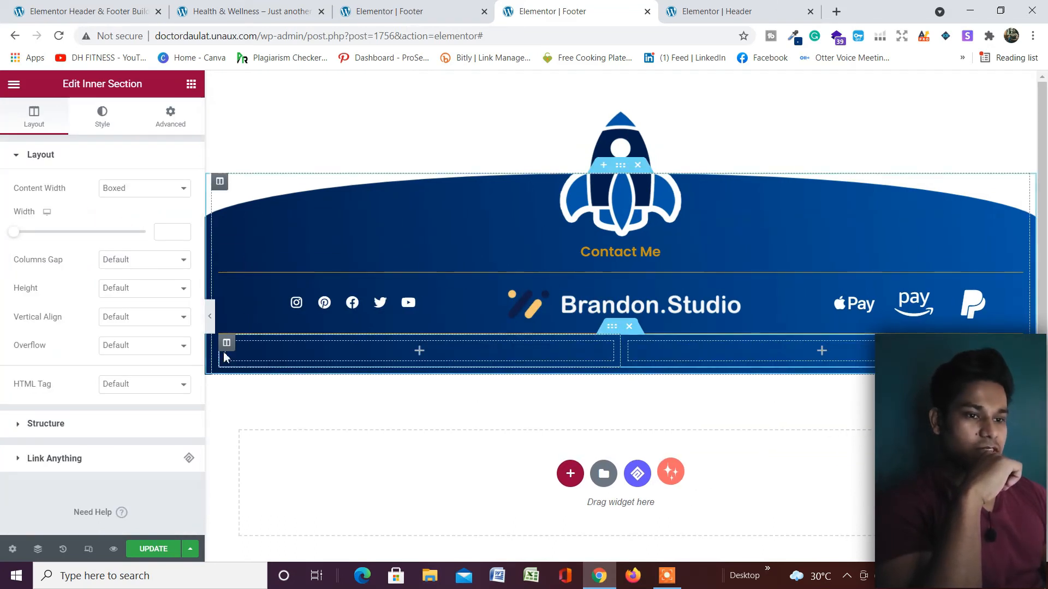
right_click(229, 349)
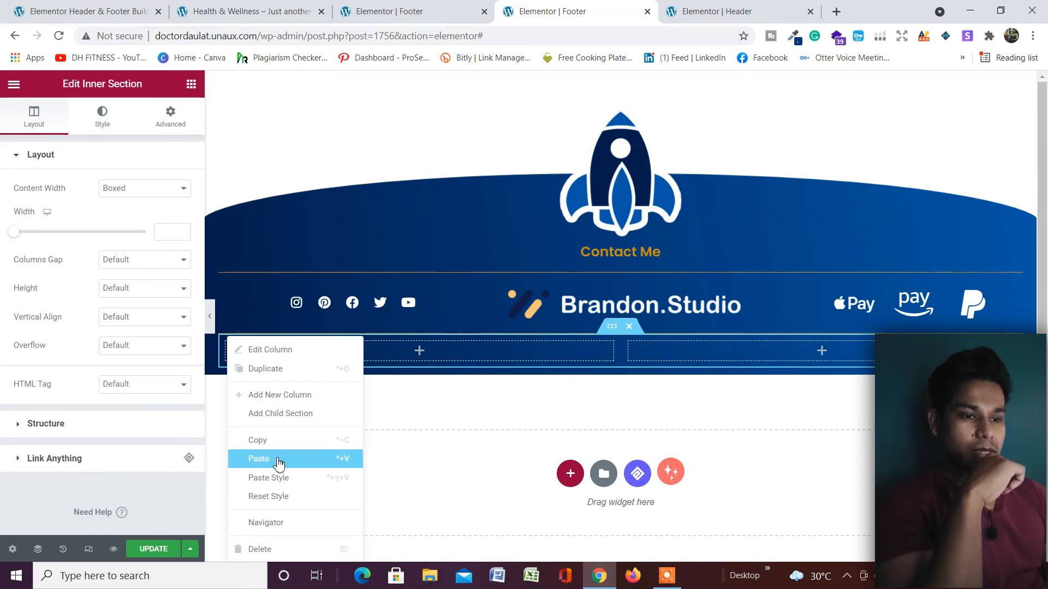
left_click(295, 549)
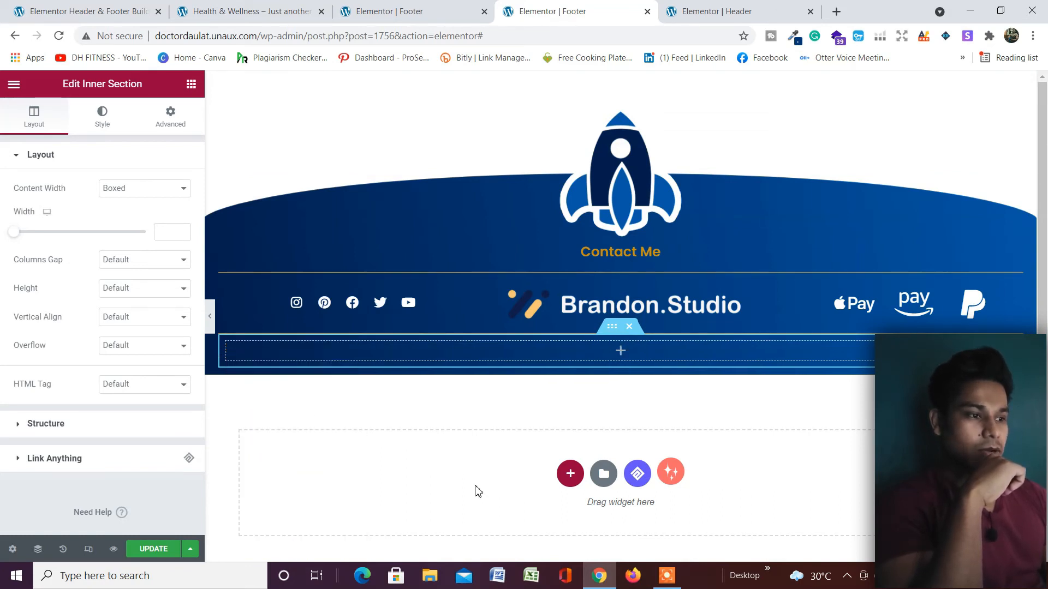
Step: Add a Text Editor widget to the new inner section with the text "Compright © 2021 Brandon.Studio All Right reserved"
left_click(191, 83)
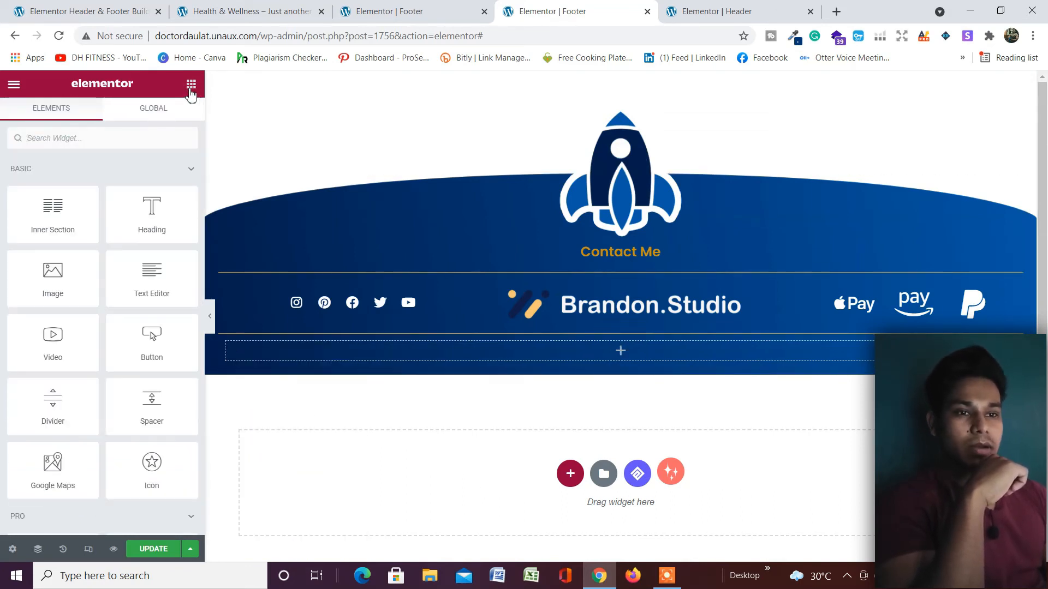
left_click_drag(152, 276, 589, 358)
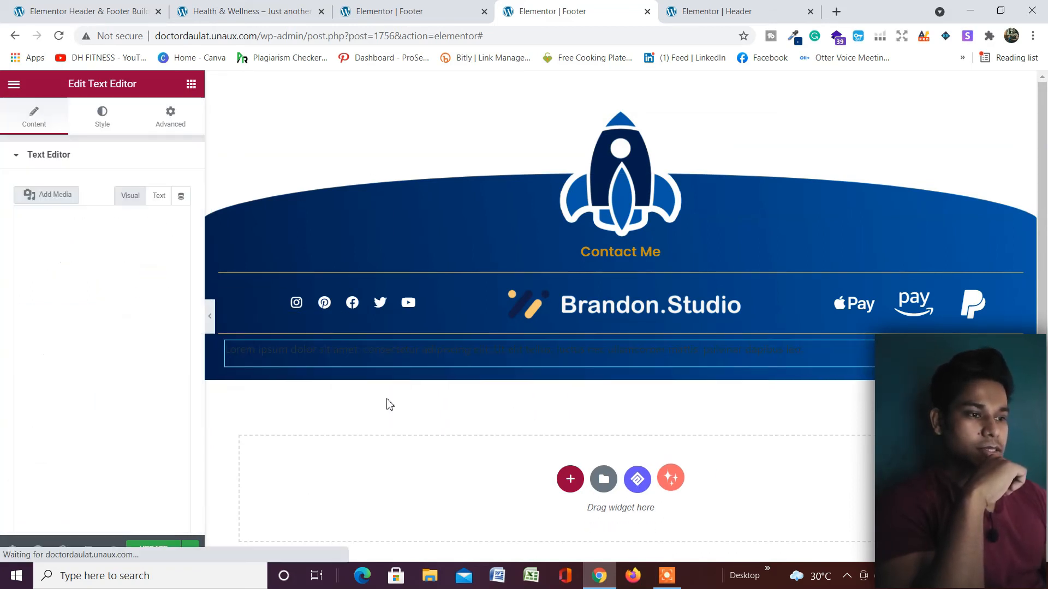
triple_click(80, 281)
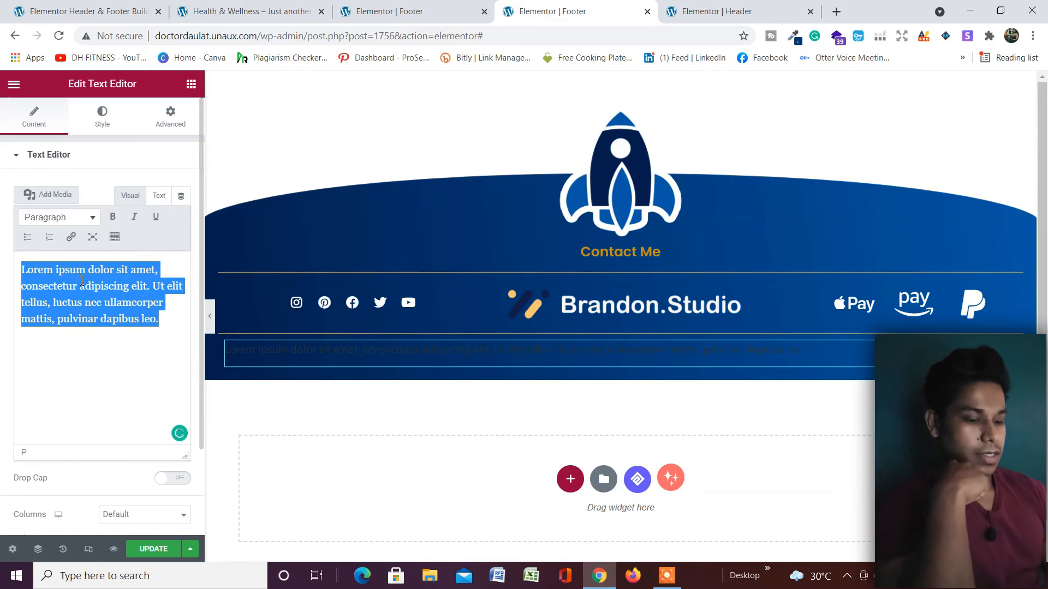
key("BackSpace")
type("Compright © 2021 Brandon.Studio All Right reserved")
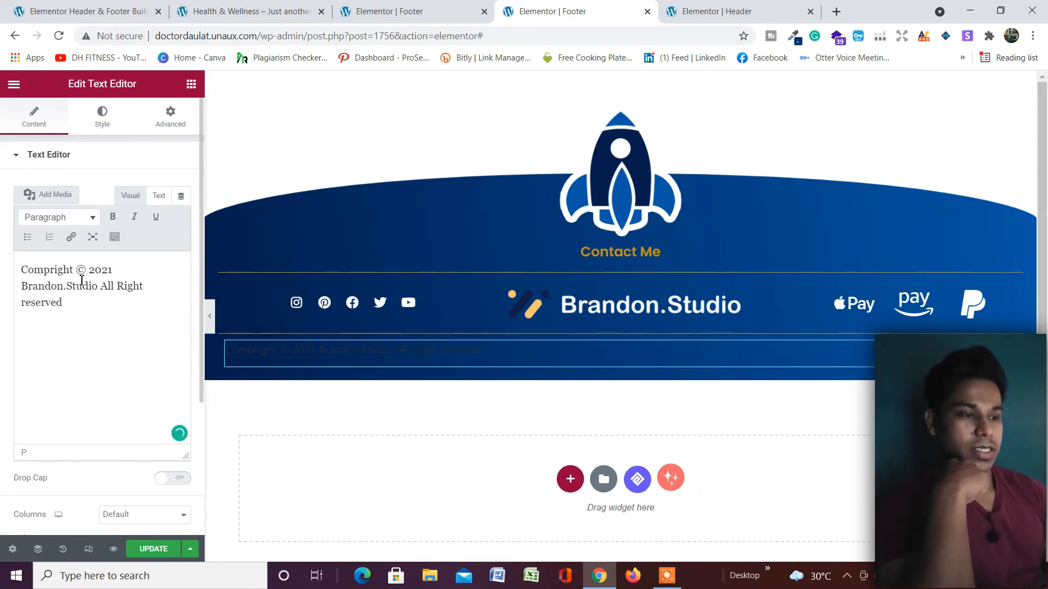
Step: Center the copyright text and set its text color to white (#FFFFFF)
left_click(103, 115)
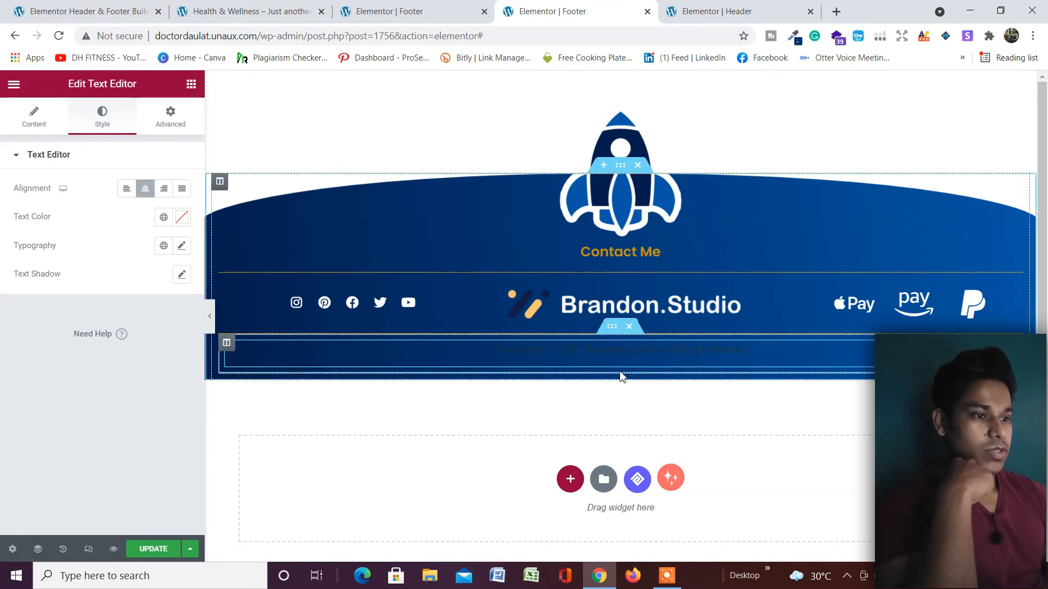
left_click(182, 218)
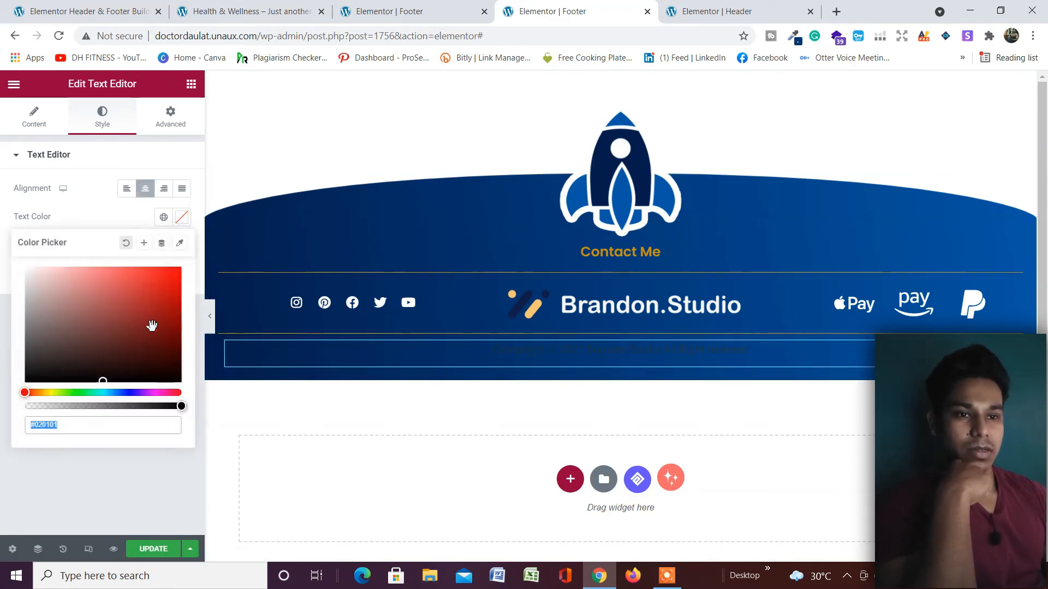
left_click(149, 328)
left_click(71, 275)
left_click_drag(26, 245, 18, 248)
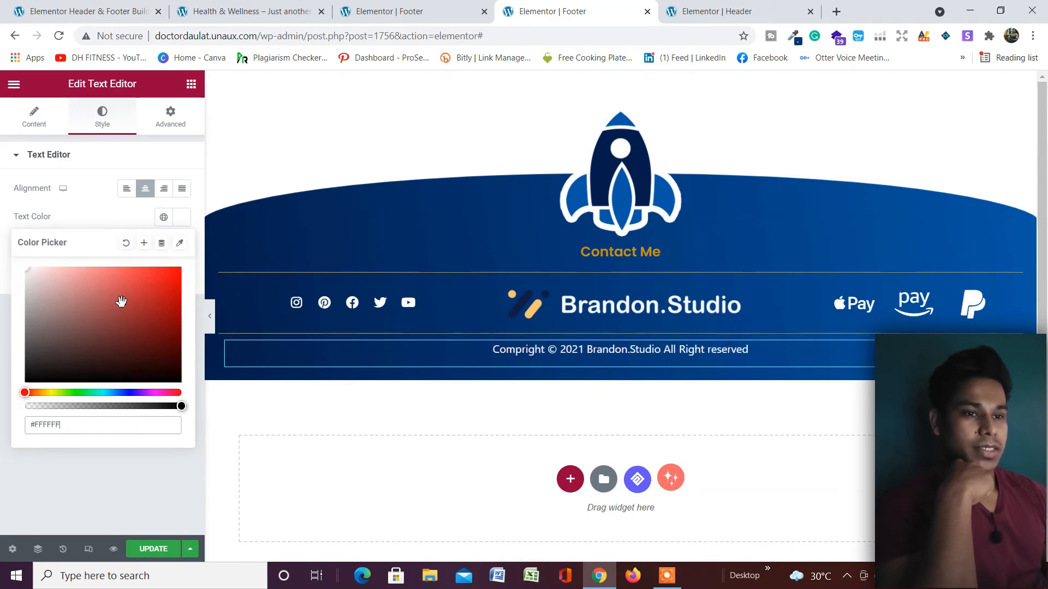
left_click(107, 219)
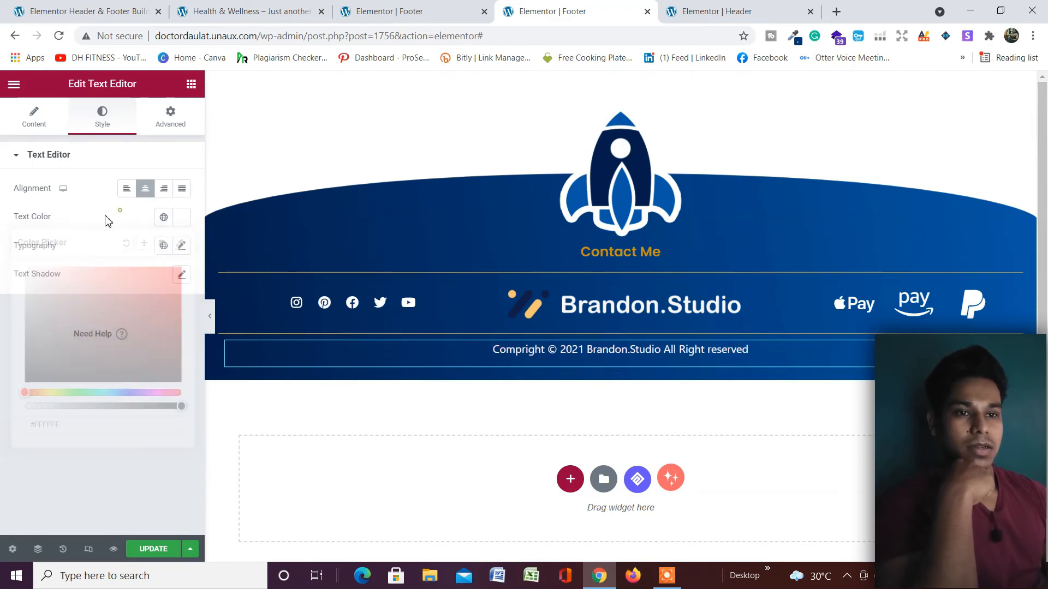
Step: Set the copyright text's typography to the Poppins family at a size of 14 px
left_click(183, 246)
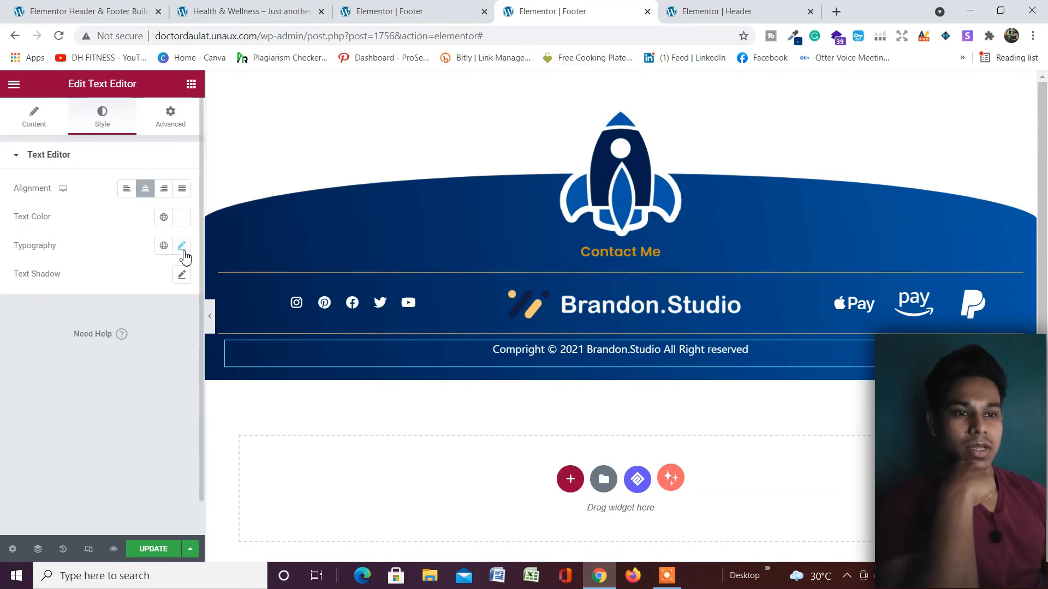
left_click(182, 247)
left_click(143, 313)
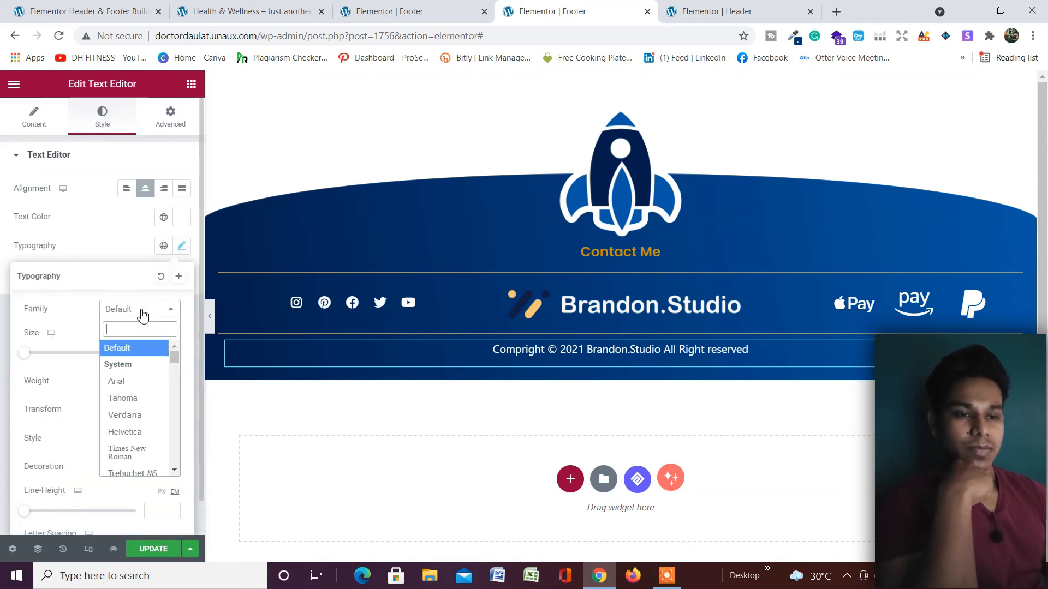
type("popp")
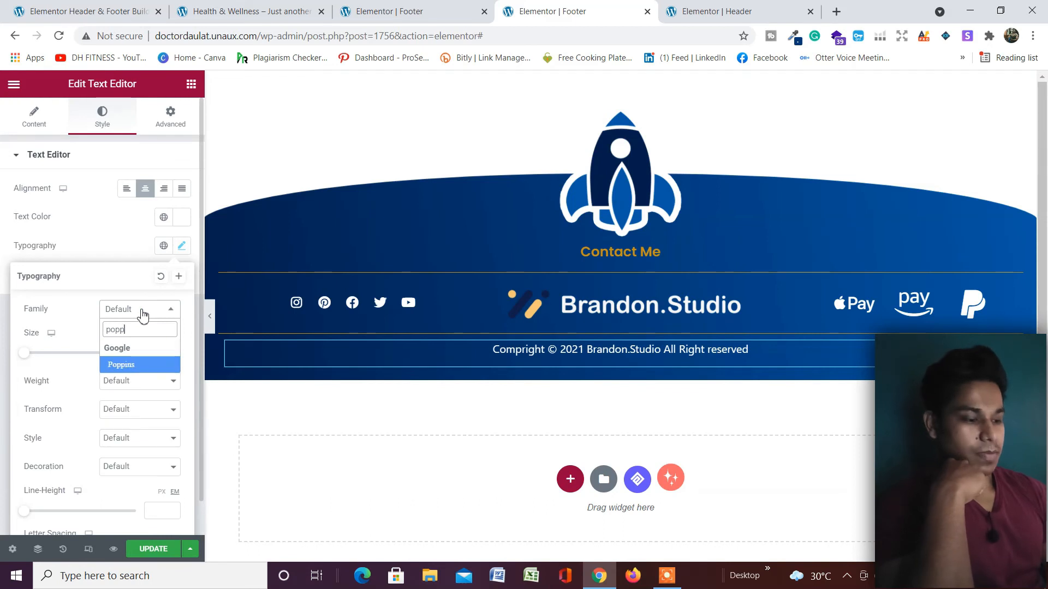
key("Return")
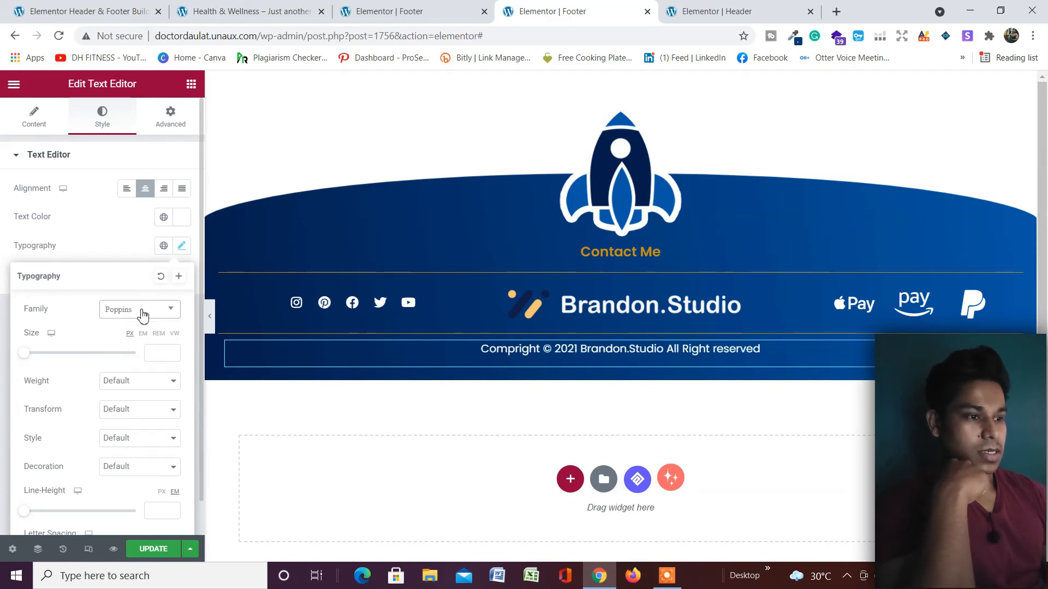
left_click(172, 352)
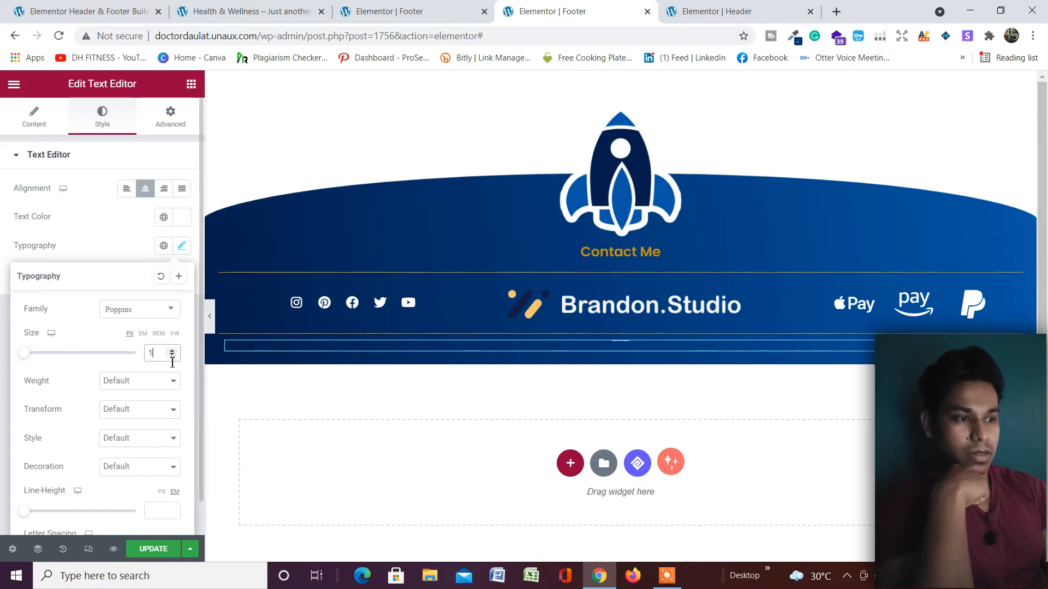
type("4")
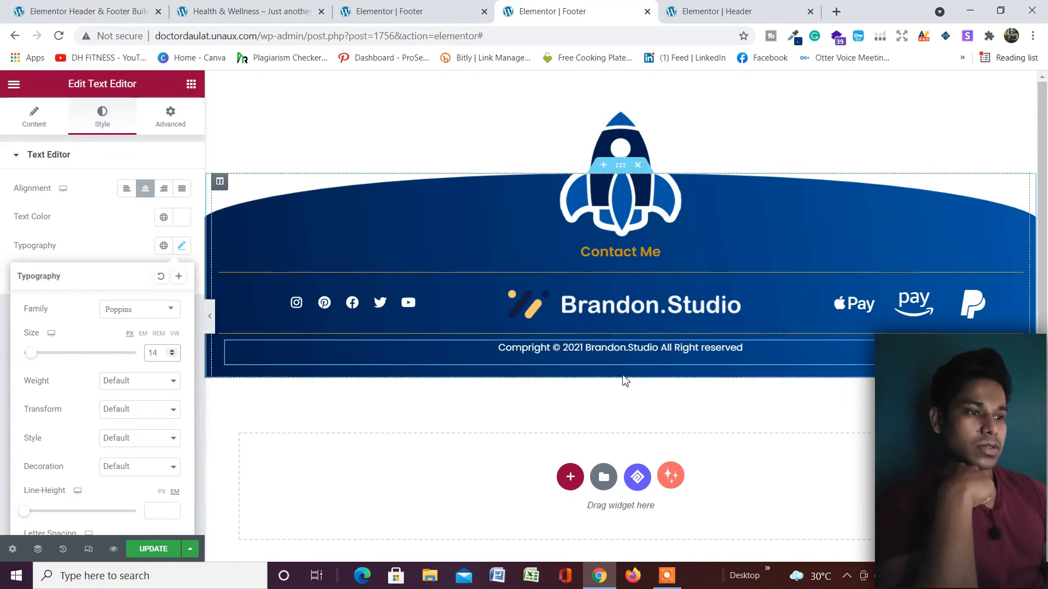
Step: Set the vertical alignment of the copyright text's inner section to Middle
mouse_move(615, 335)
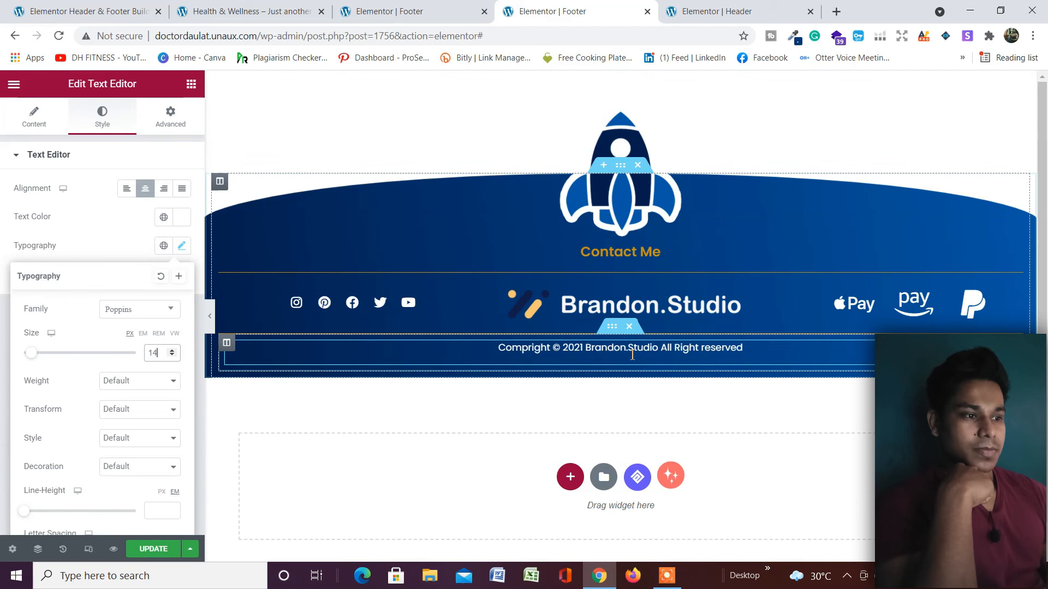
left_click(612, 328)
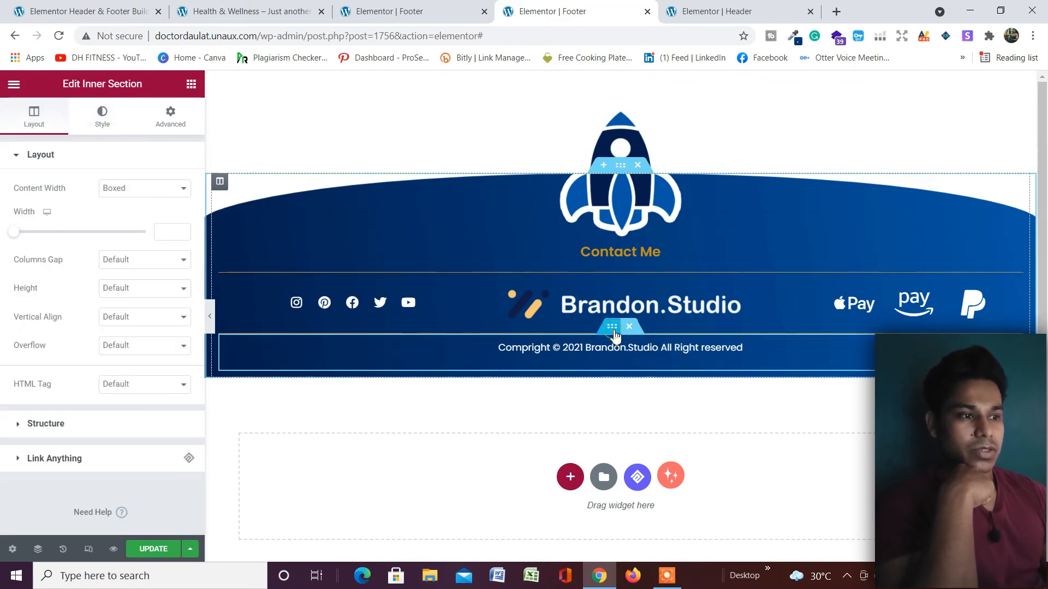
left_click(147, 325)
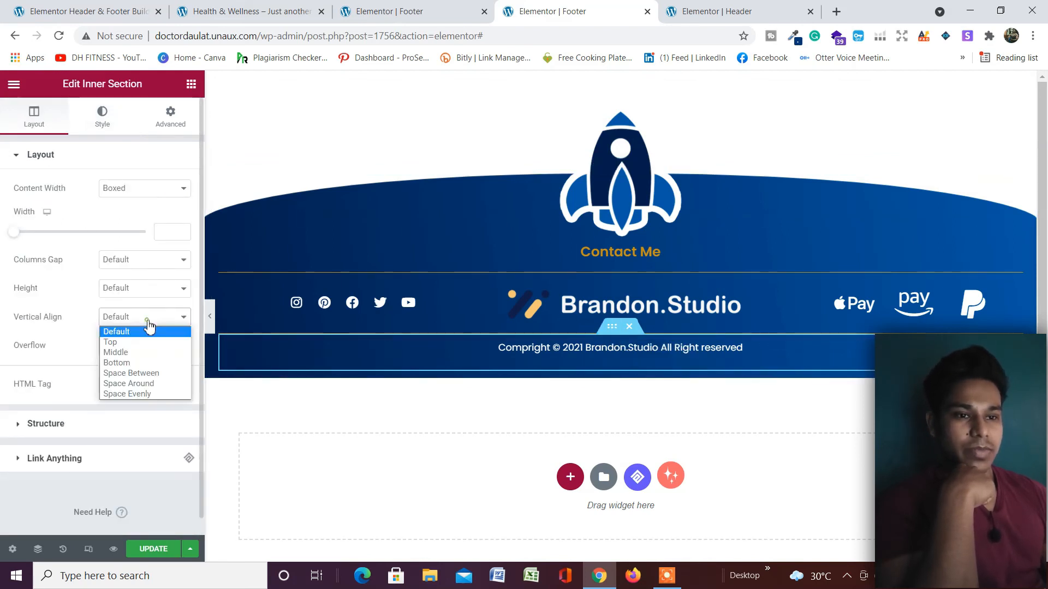
left_click(155, 354)
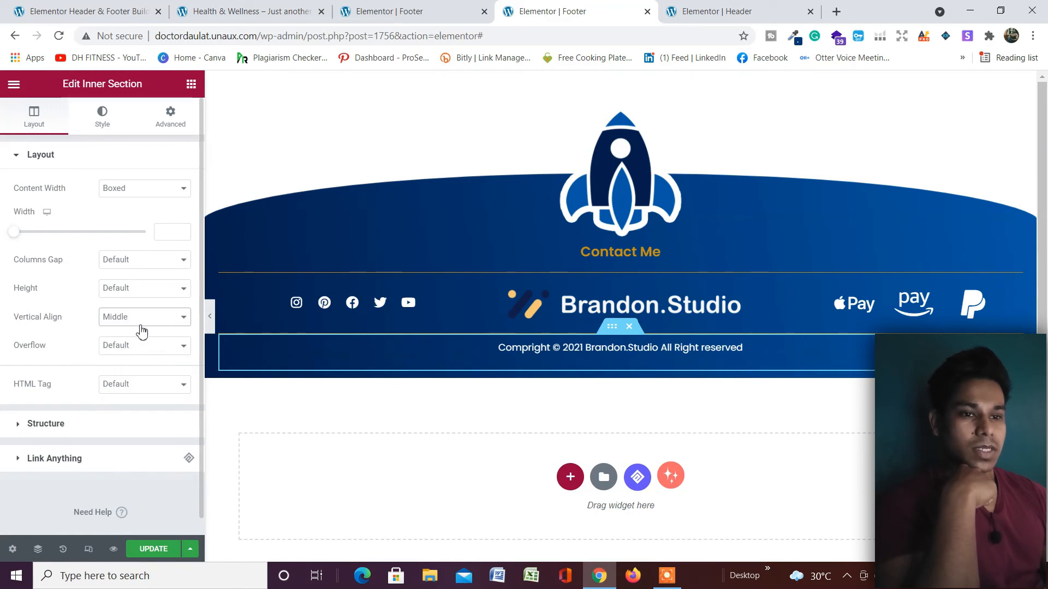
left_click(142, 323)
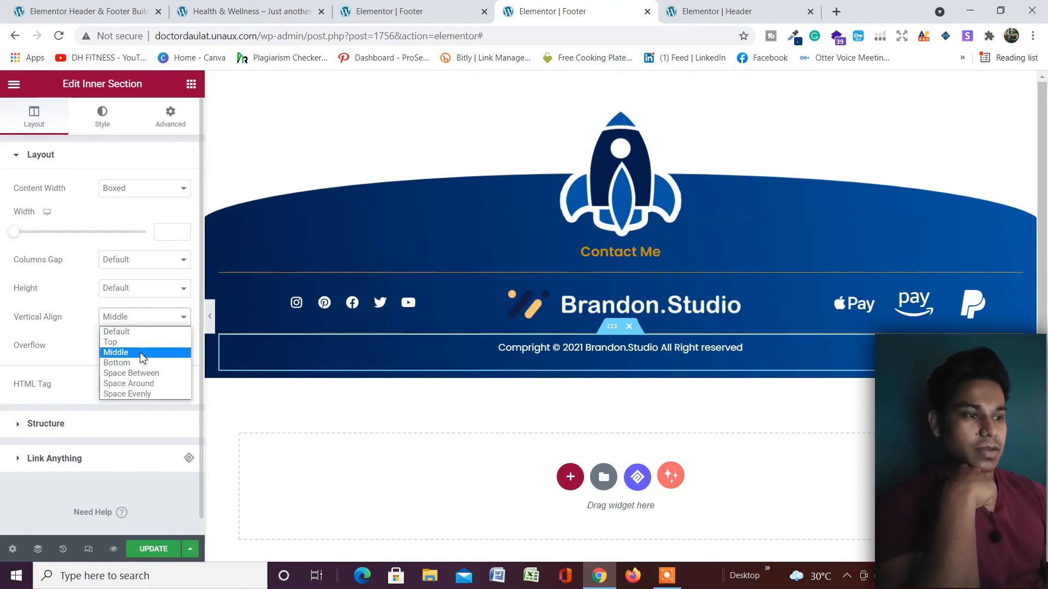
left_click(396, 388)
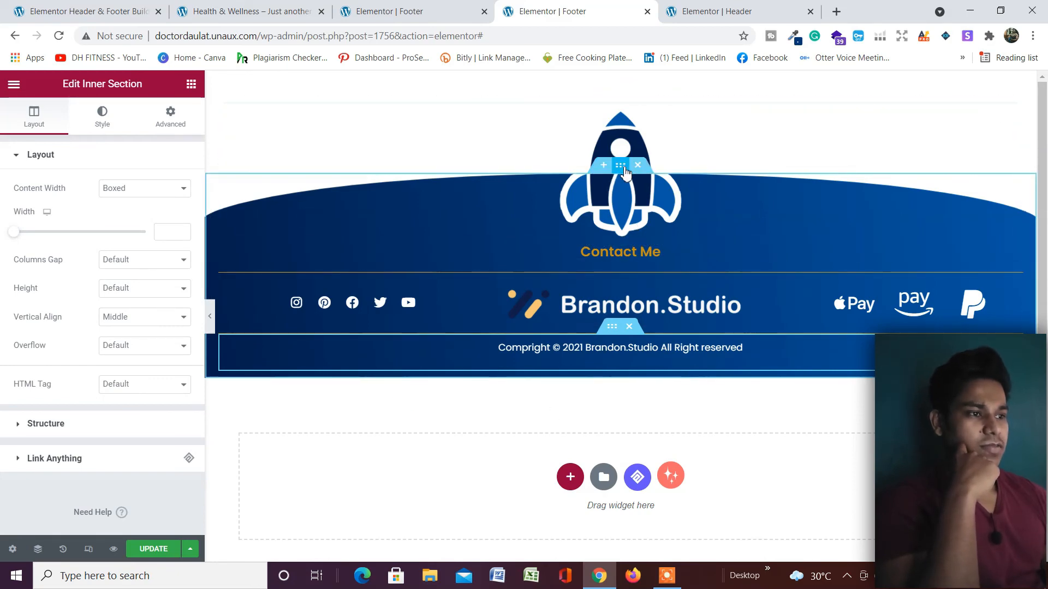
Step: Enlarge the rocket image at the top of the footer to a max width of 24%
left_click(621, 137)
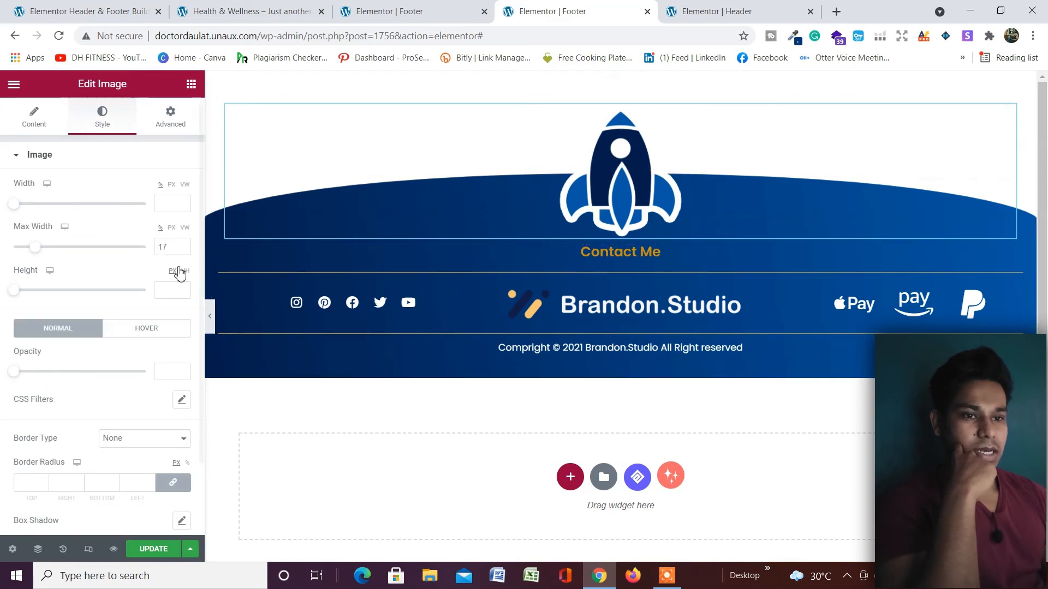
left_click_drag(35, 253, 44, 257)
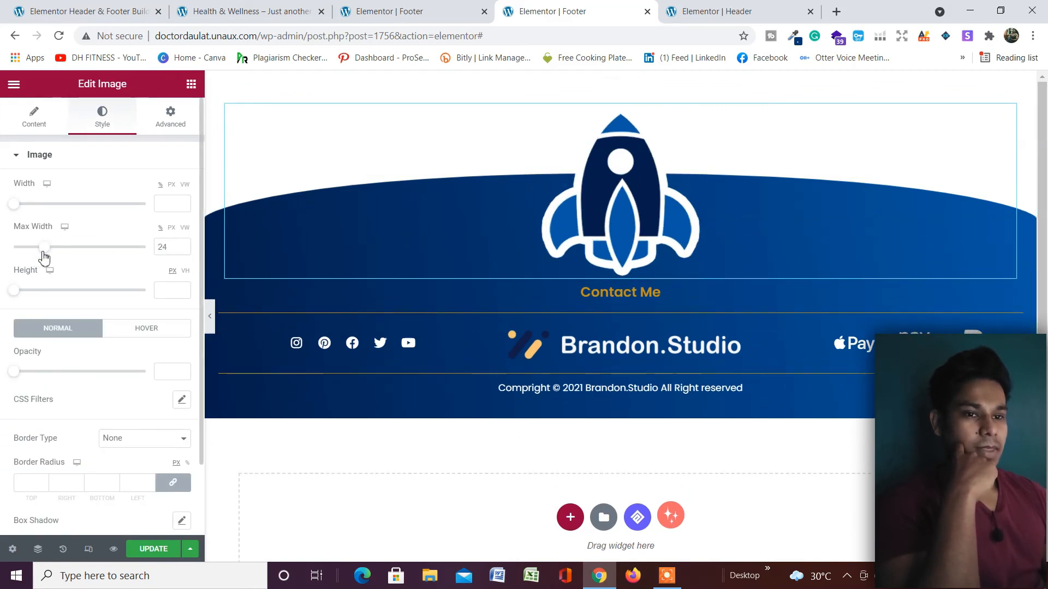
Step: Unlink the rocket image's margin values, set its top margin to -35 px, and update the footer template
left_click(161, 123)
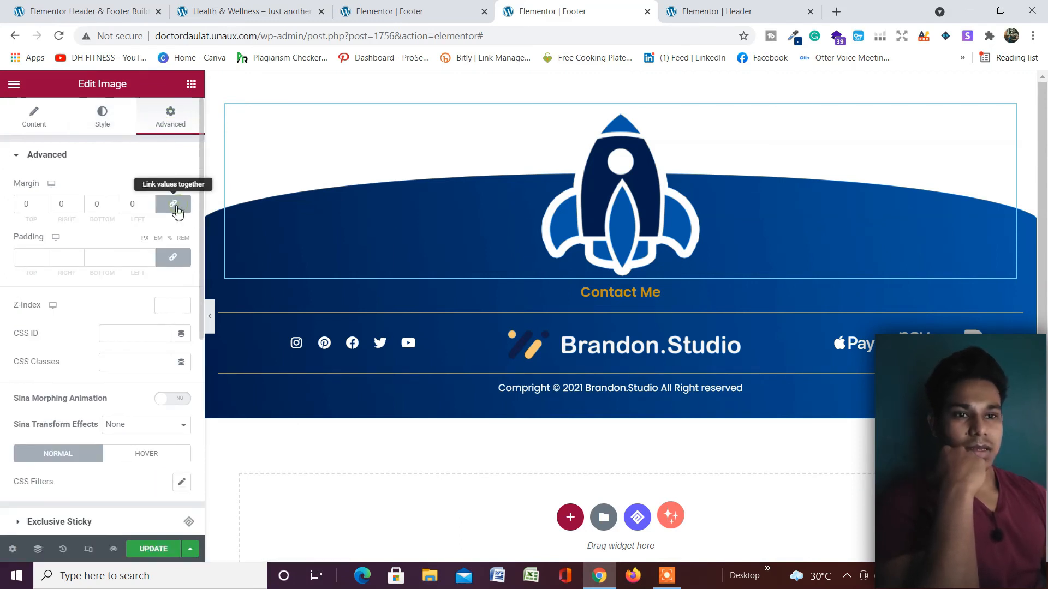
left_click_drag(46, 208, 46, 207)
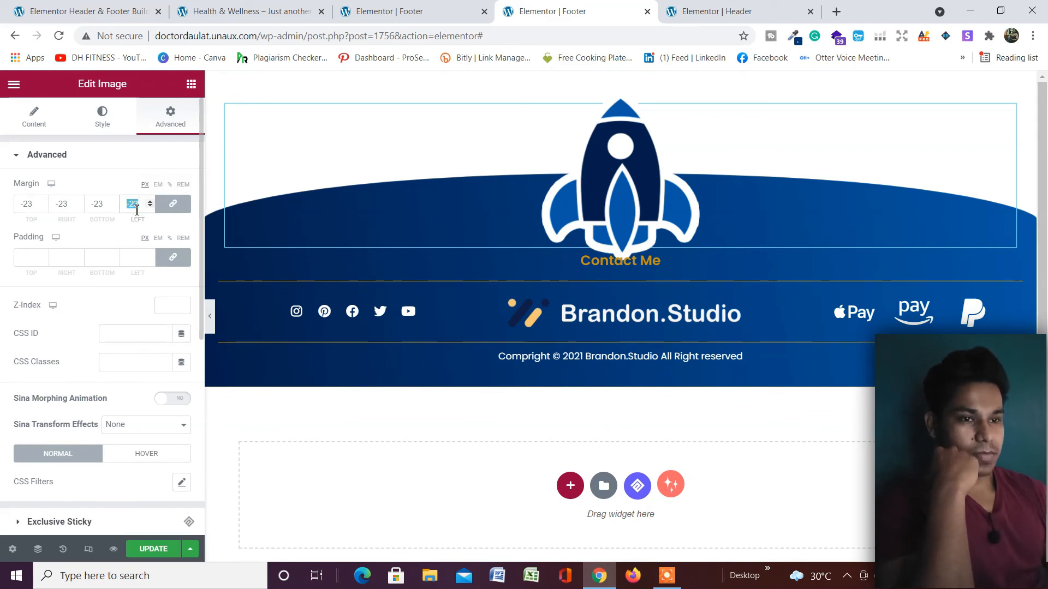
type("0")
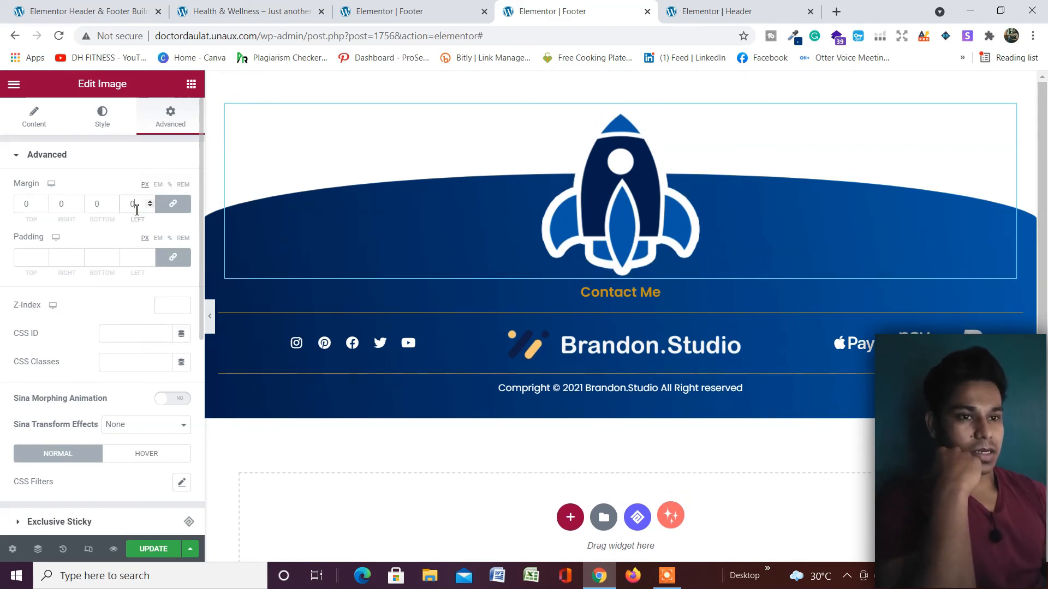
left_click(174, 205)
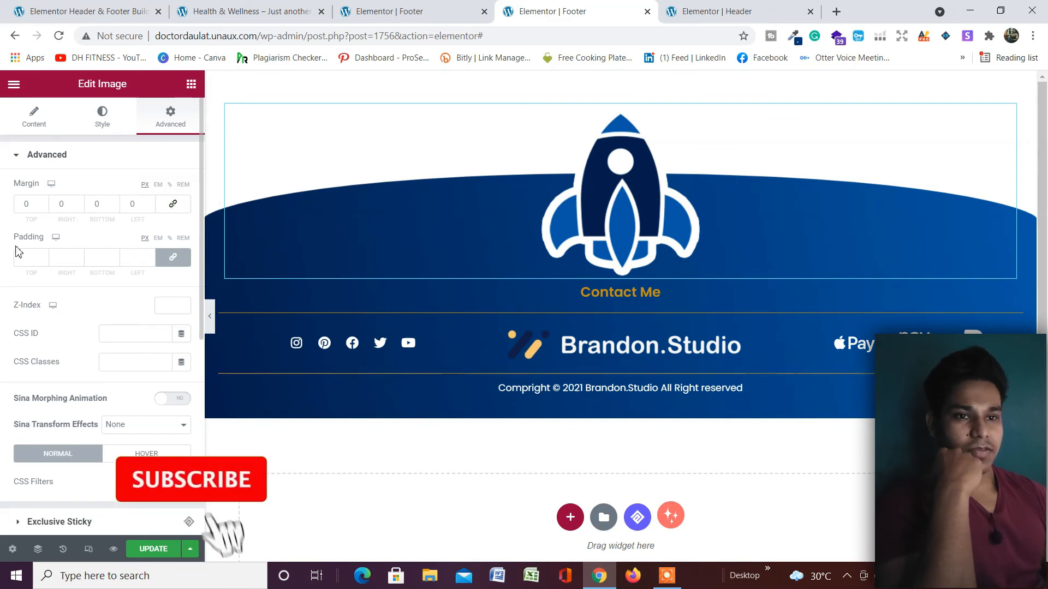
left_click(43, 207)
left_click(43, 206)
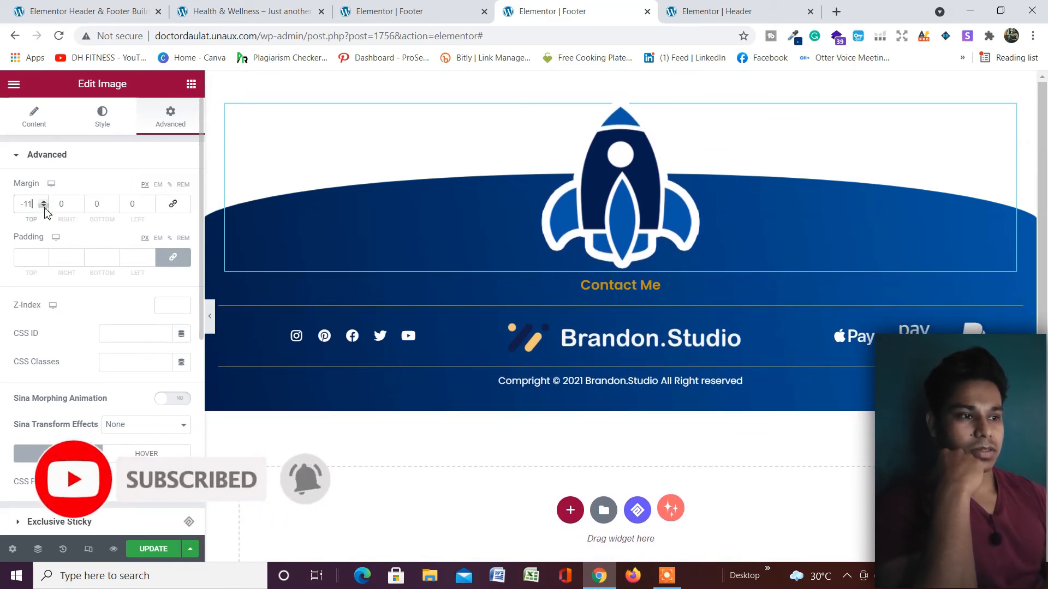
left_click(43, 206)
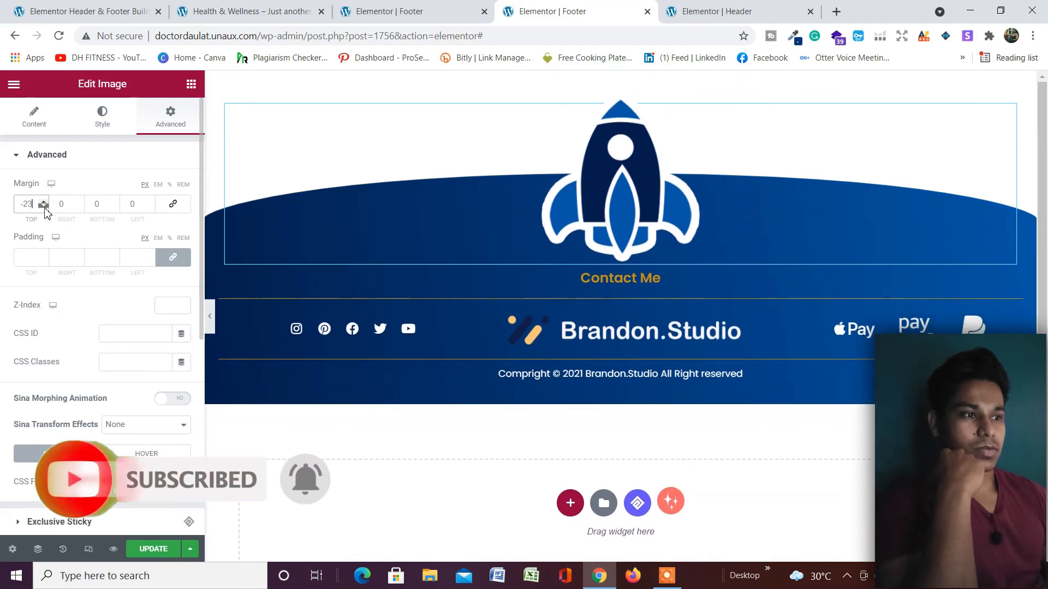
left_click(44, 206)
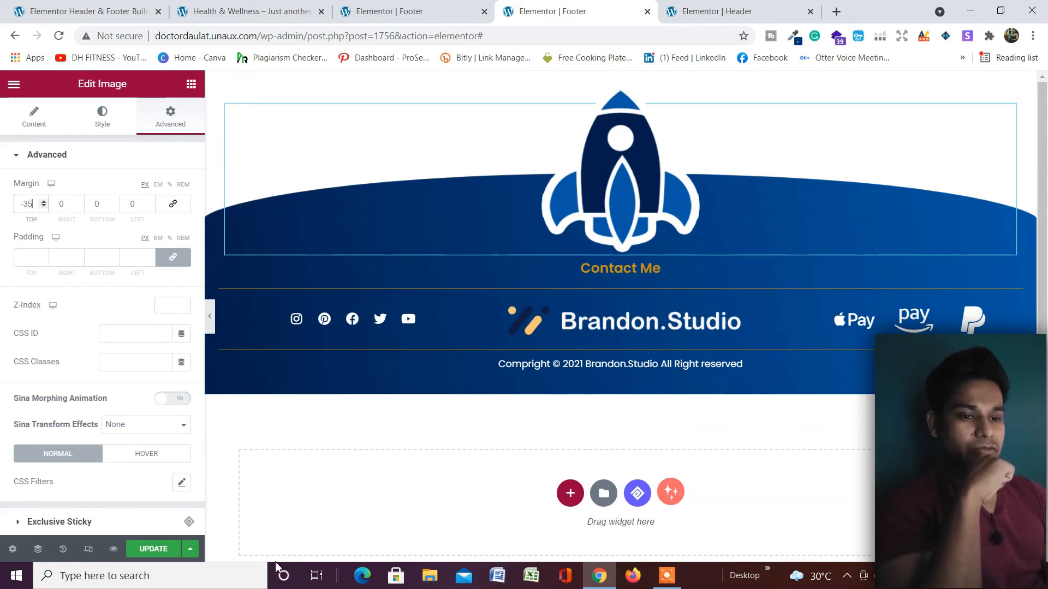
left_click(141, 551)
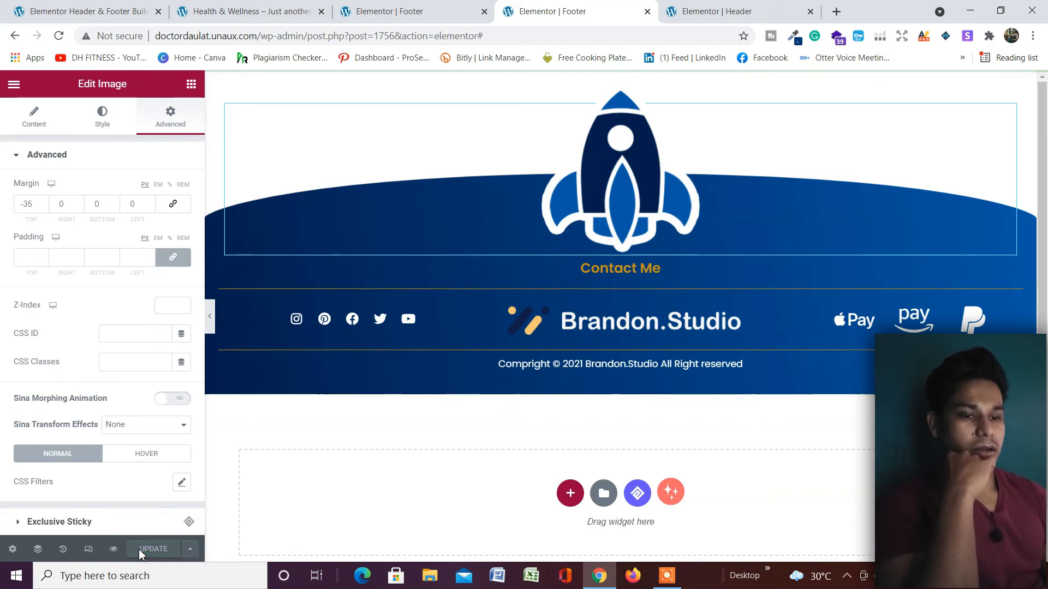
Step: Switch to the live homepage and examine its sections from the header down to the page bottom
left_click(696, 17)
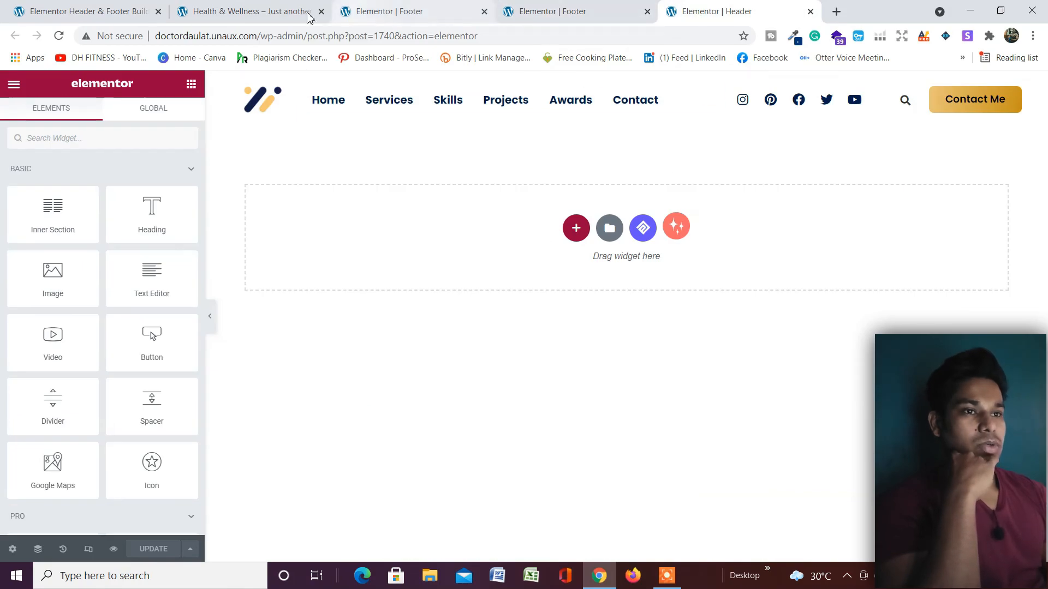
left_click(277, 16)
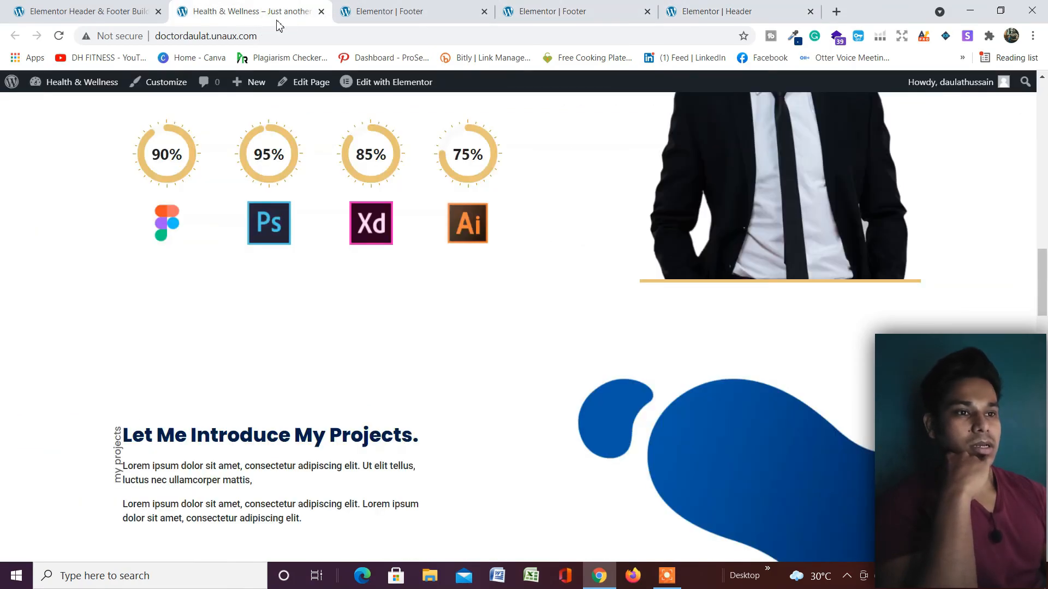
scroll(470, 421, "up", 10)
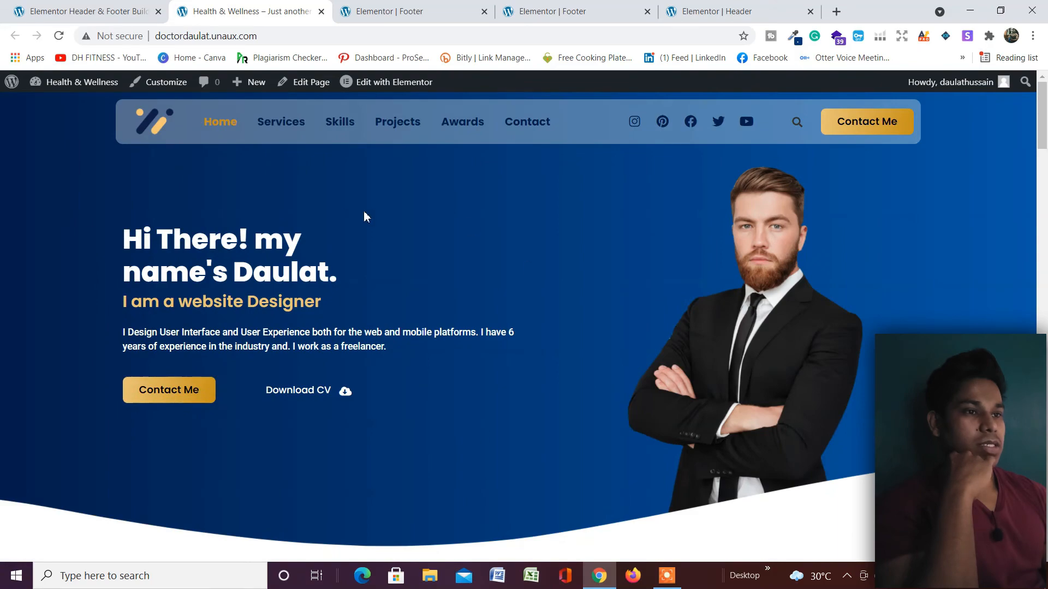
scroll(532, 214, "down", 3)
scroll(491, 203, "up", 3)
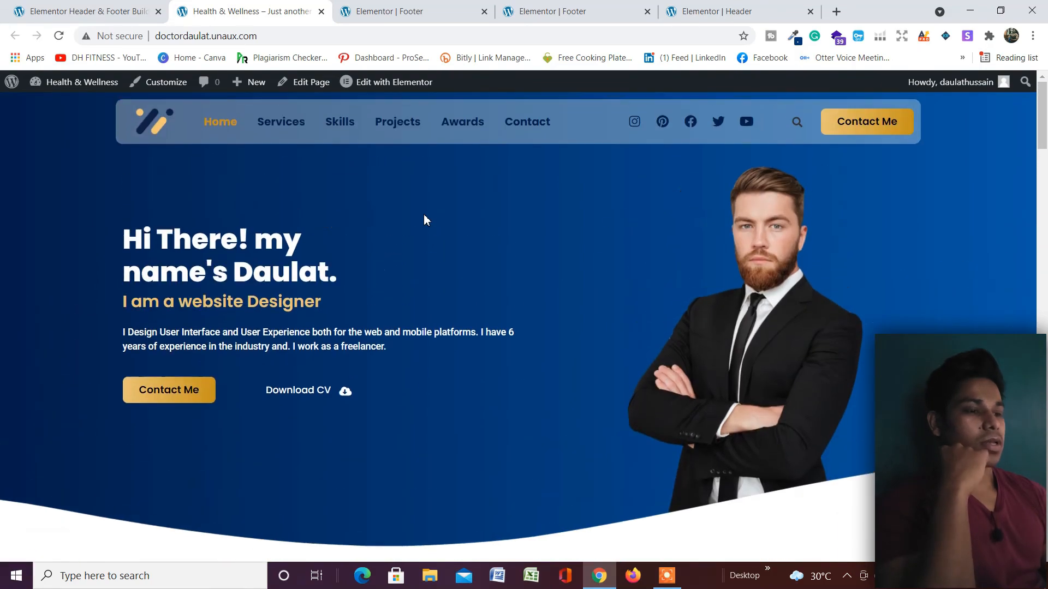
scroll(426, 220, "down", 2)
scroll(516, 257, "up", 2)
scroll(515, 257, "down", 15)
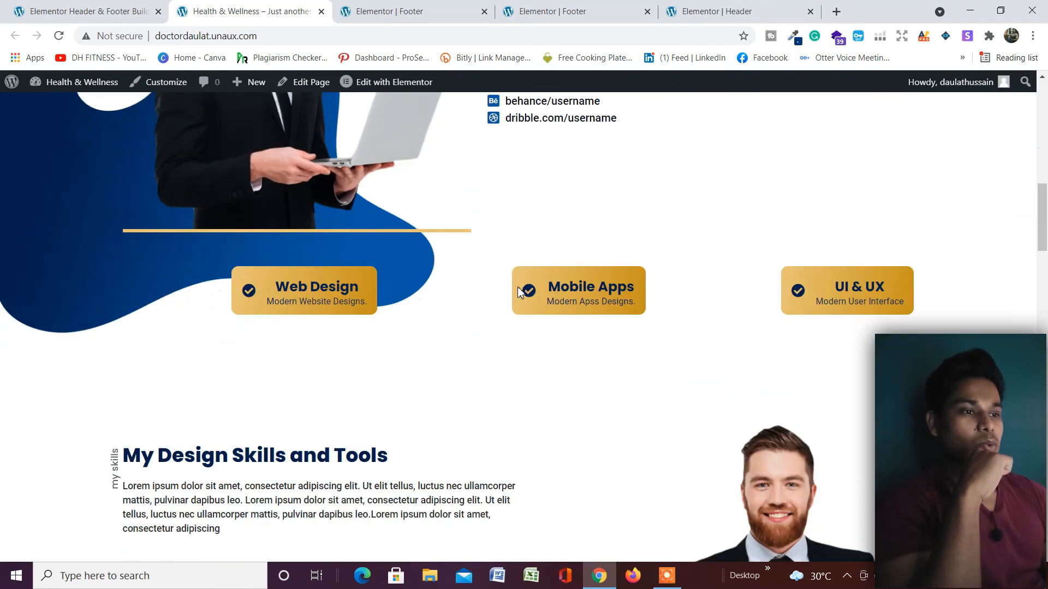
scroll(537, 288, "down", 20)
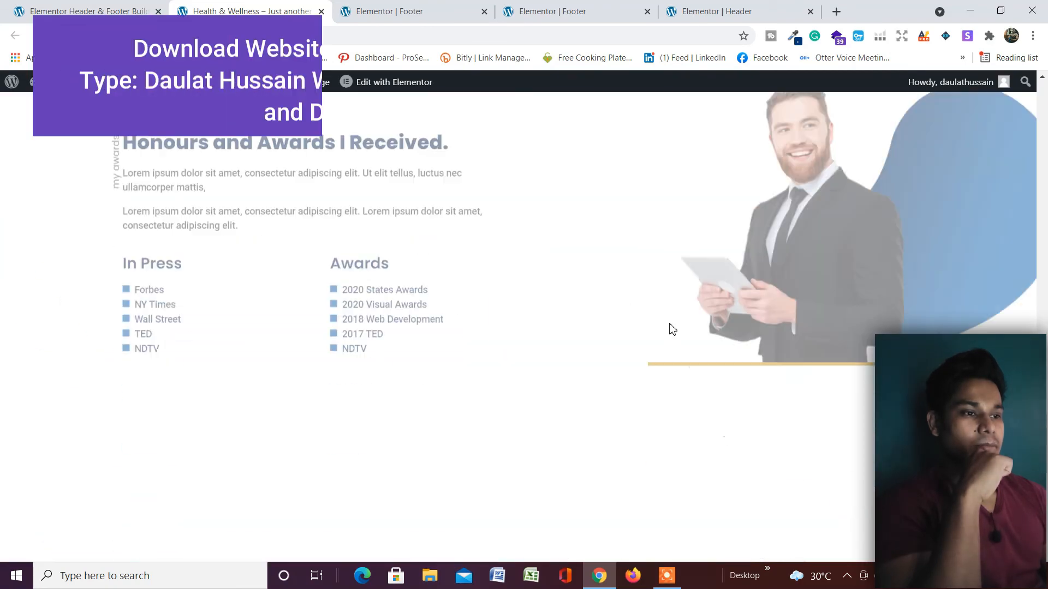
scroll(689, 329, "down", 1)
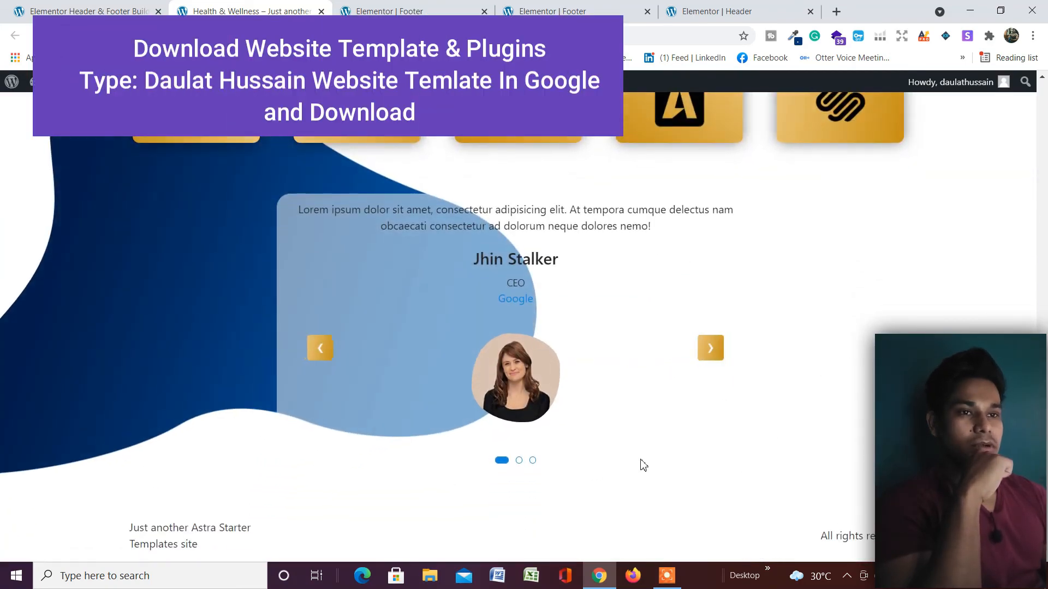
Step: Reload the live homepage and examine the updated footer together with the header and the other page sections
left_click(59, 35)
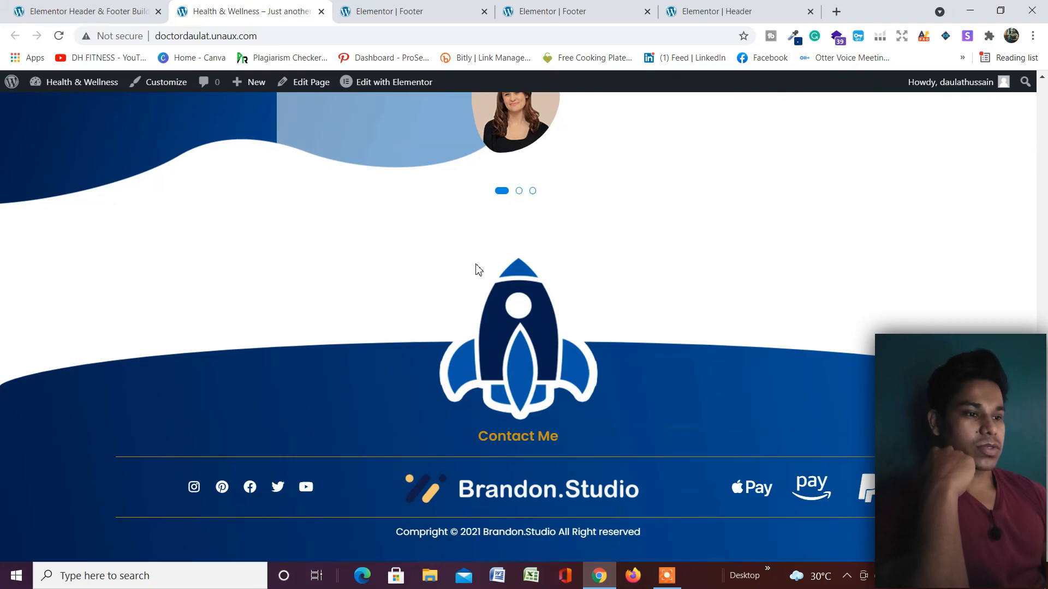
scroll(476, 265, "up", 5)
scroll(477, 269, "down", 5)
scroll(479, 269, "up", 10)
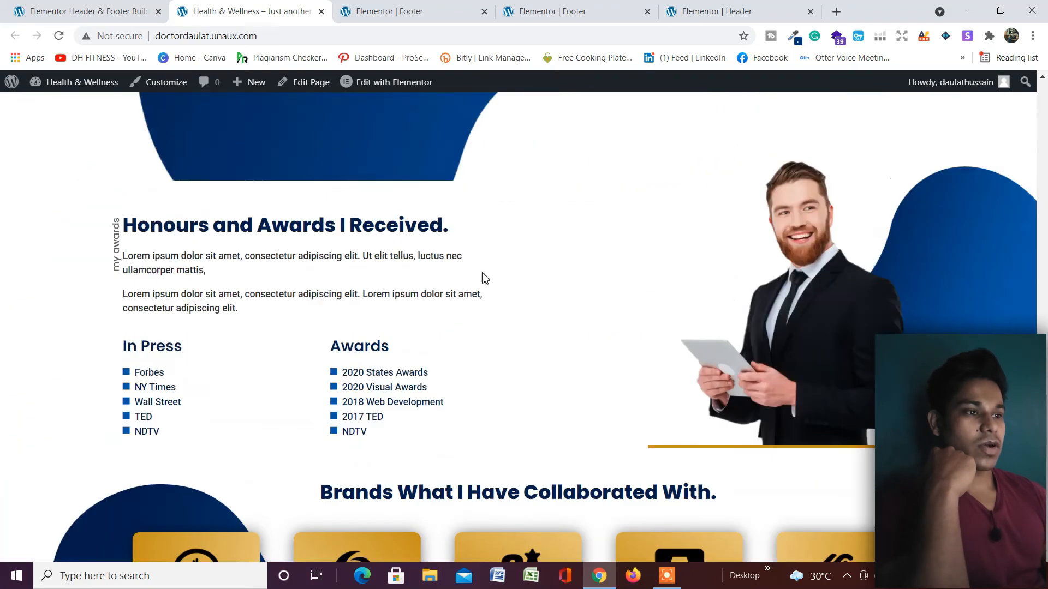
scroll(481, 274, "up", 20)
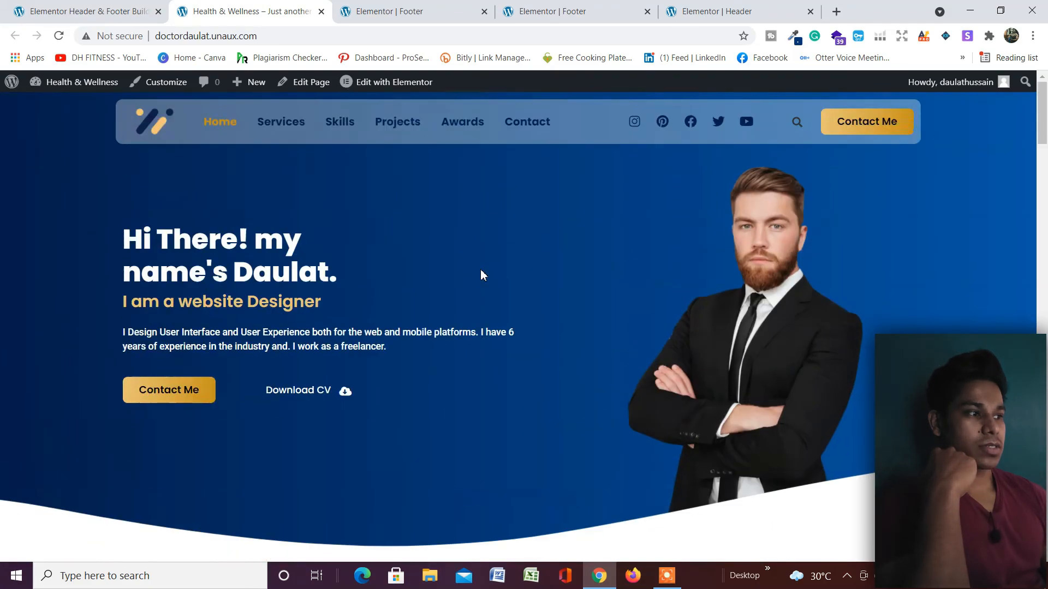
scroll(480, 269, "down", 20)
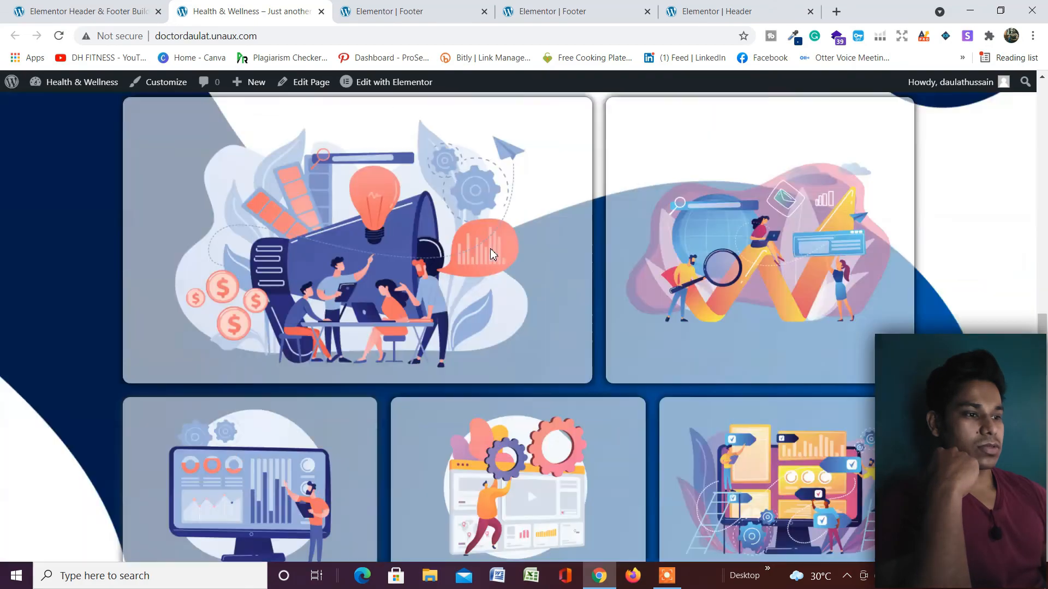
scroll(490, 249, "down", 15)
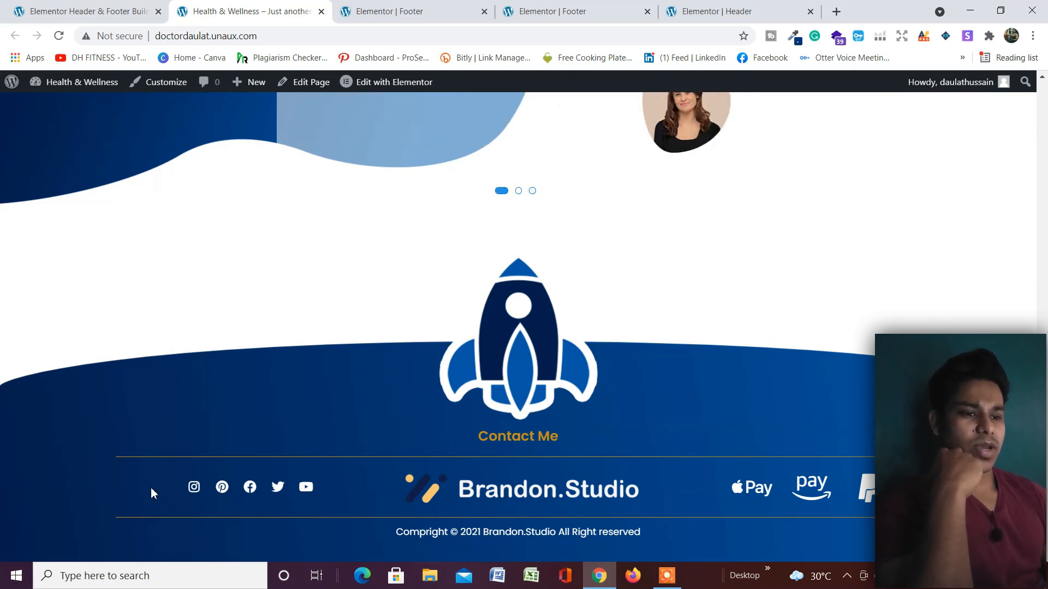
scroll(507, 387, "up", 20)
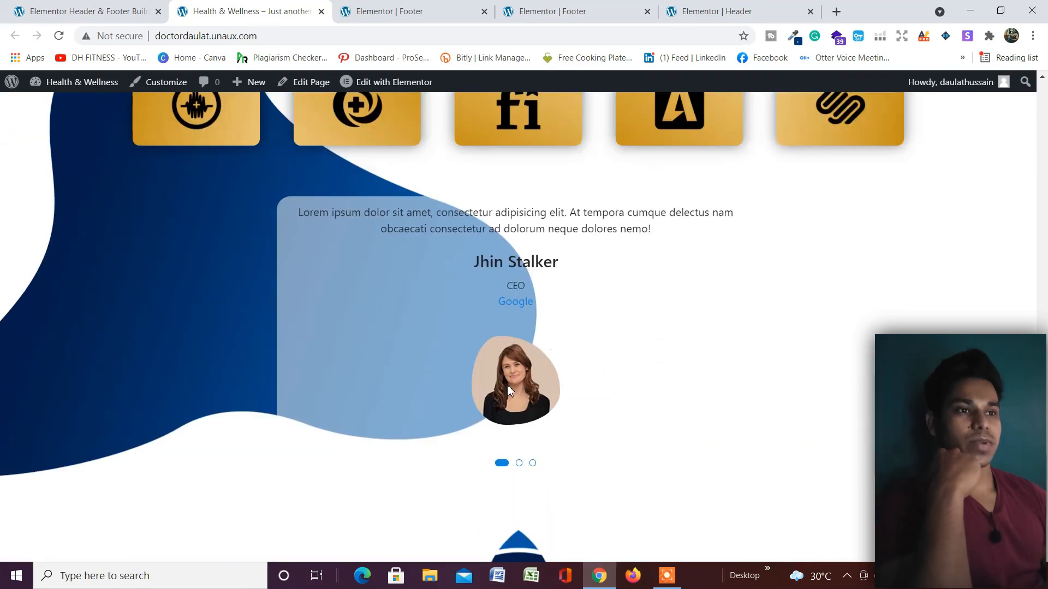
scroll(507, 391, "up", 10)
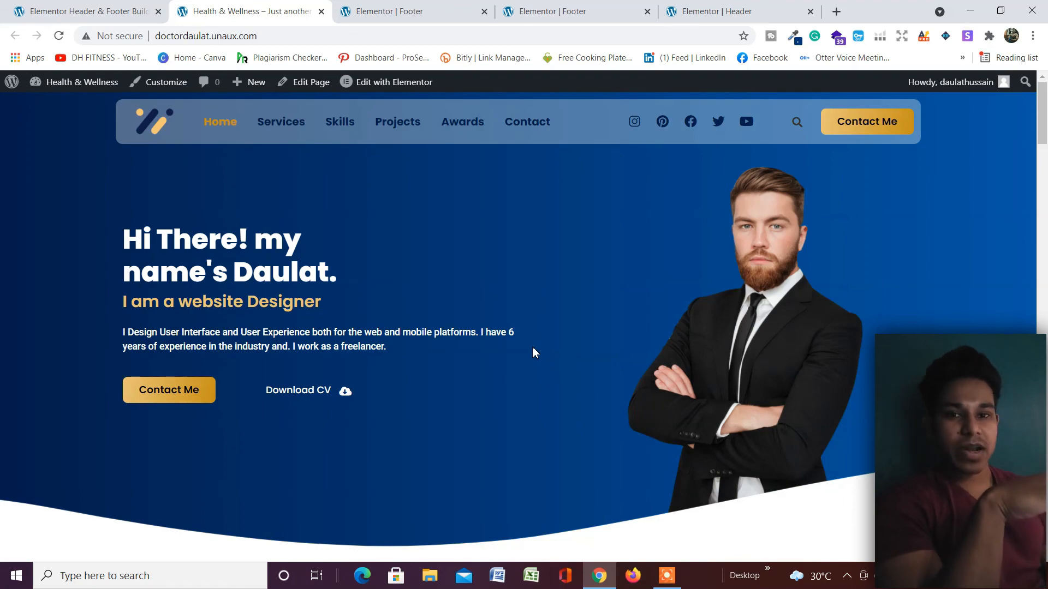
scroll(510, 308, "down", 14)
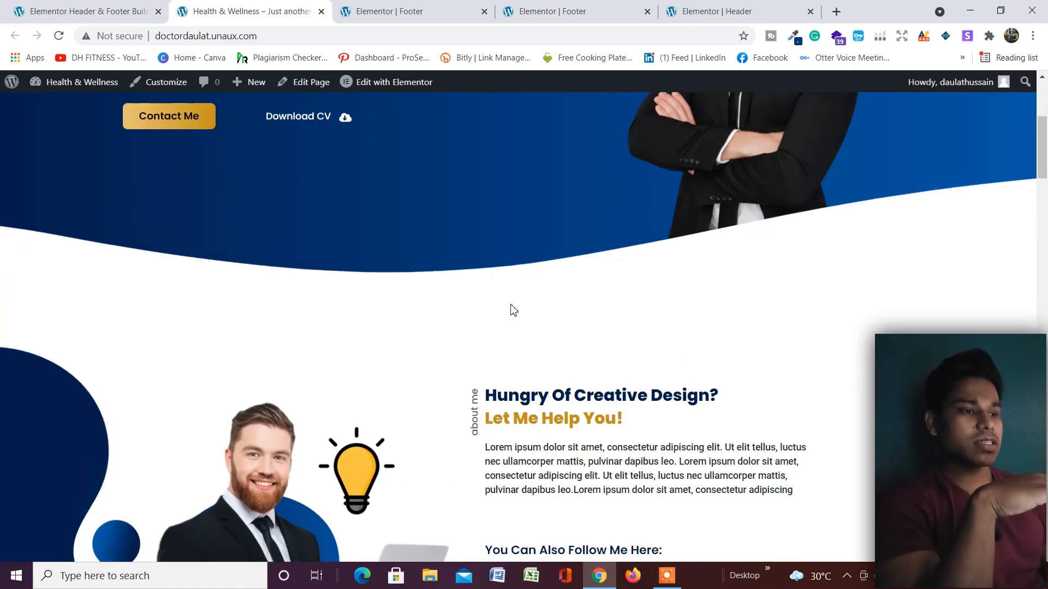
scroll(426, 309, "down", 20)
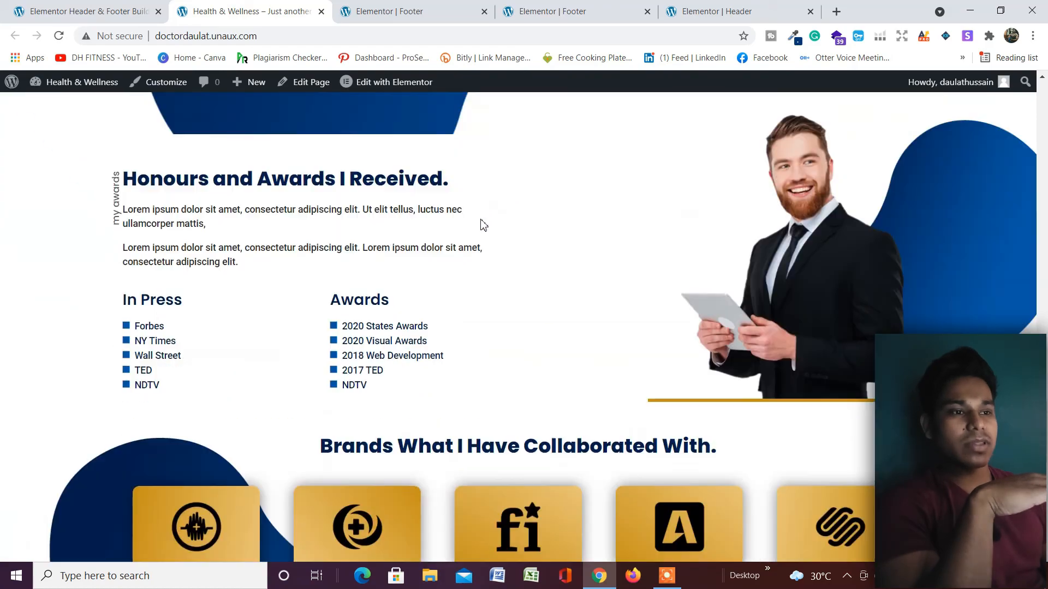
scroll(683, 261, "up", 20)
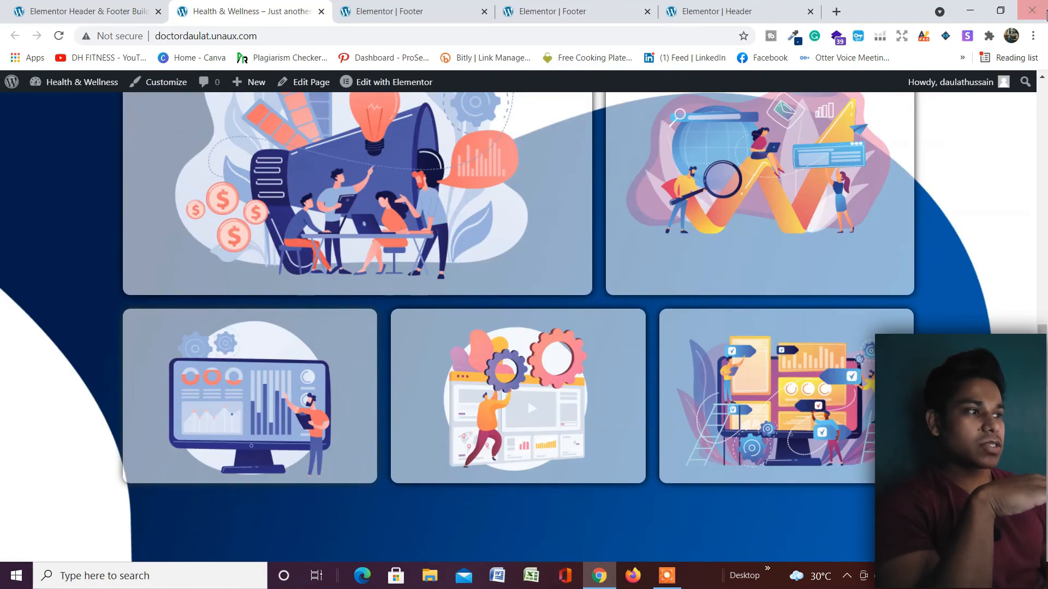
Step: Reduce the browser window to a narrower size and examine the homepage's responsive layout up to the header
left_click(1000, 11)
scroll(561, 262, "up", 10)
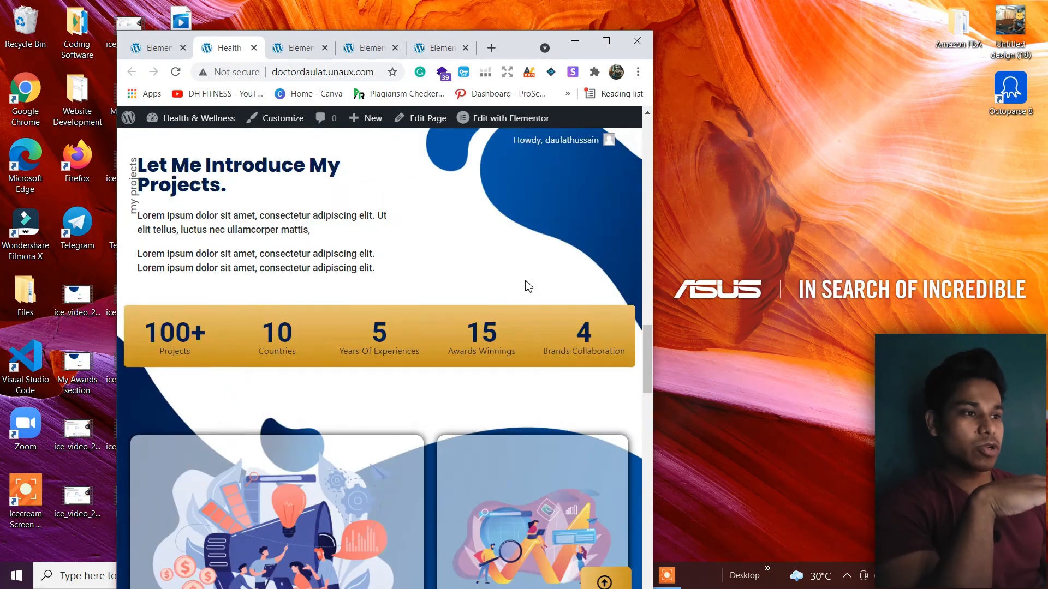
scroll(525, 280, "up", 10)
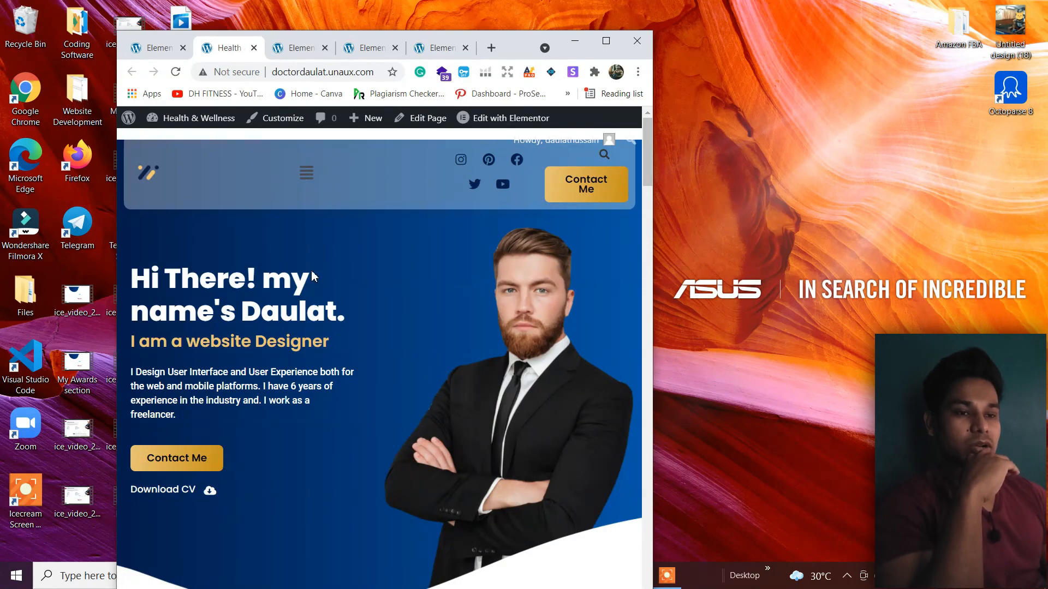
Step: Examine the homepage's narrow-width layout from the hero section through the project sections down to the footer
scroll(295, 257, "down", 1)
scroll(276, 233, "up", 1)
scroll(360, 230, "down", 2)
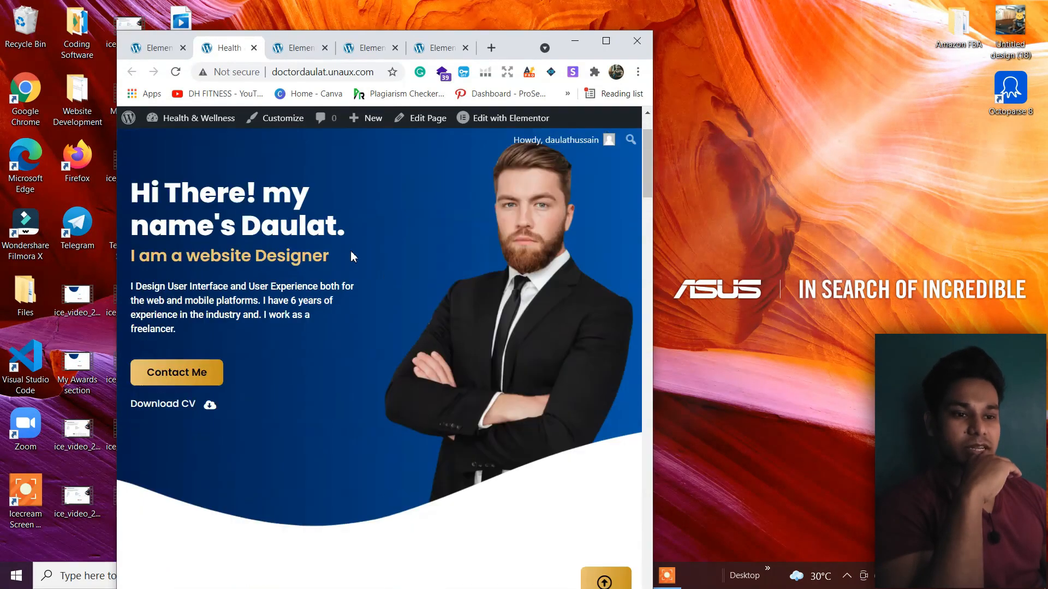
scroll(353, 252, "up", 2)
scroll(573, 309, "down", 15)
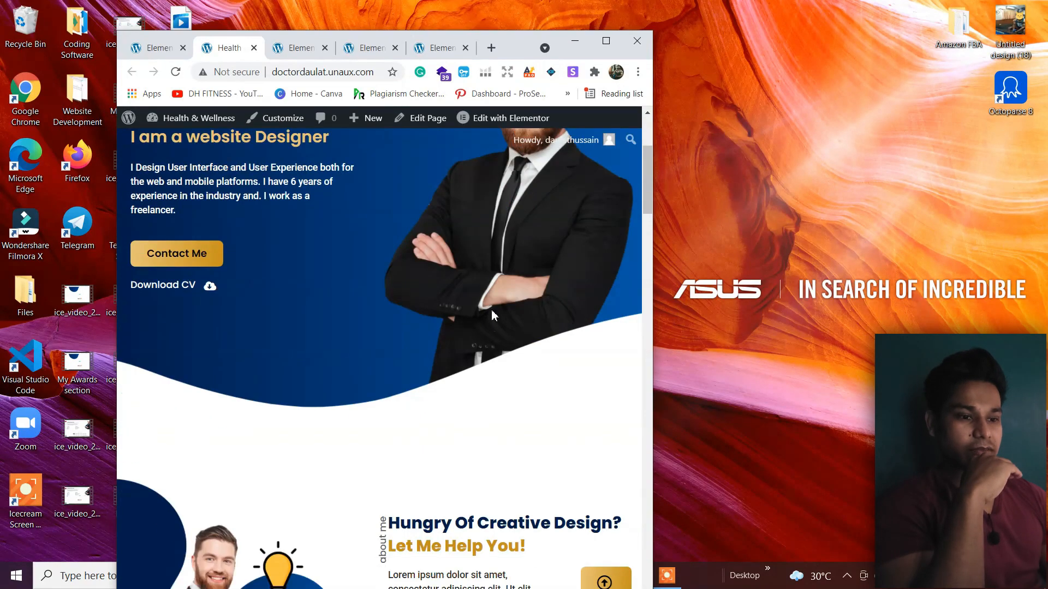
scroll(487, 321, "down", 20)
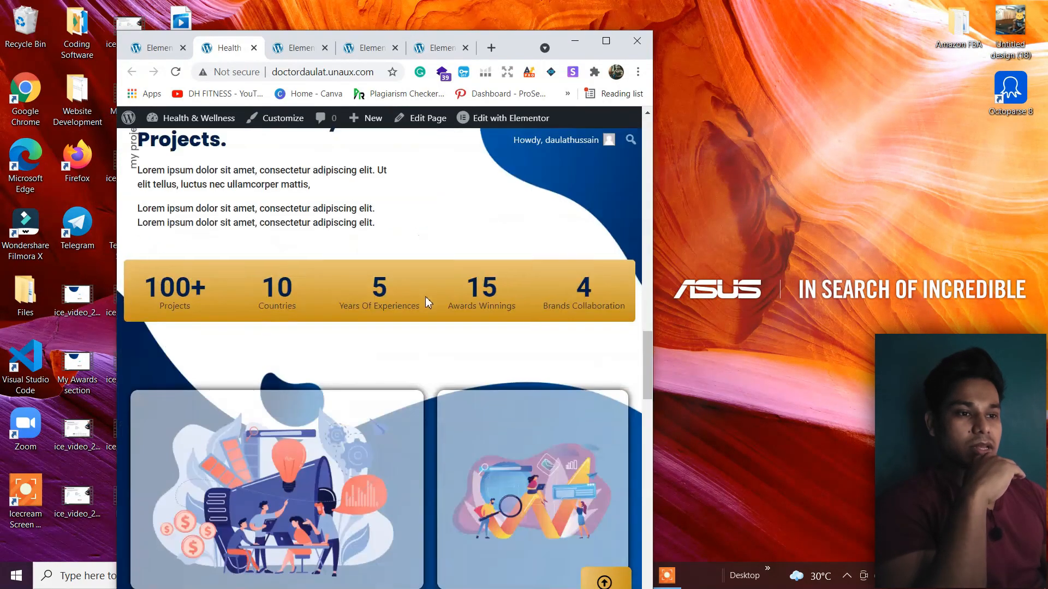
scroll(442, 323, "down", 1)
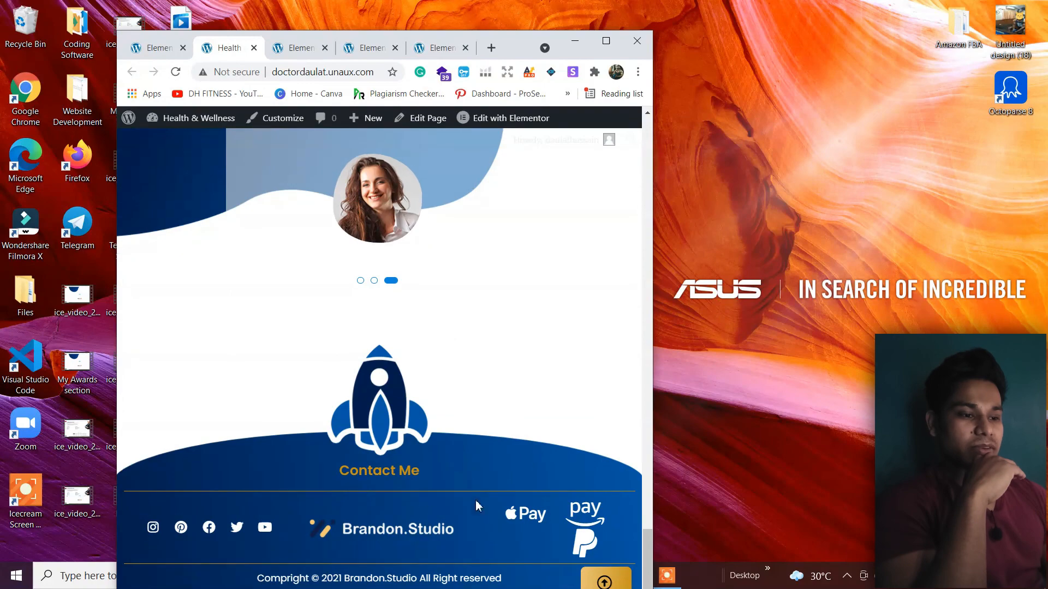
Step: Maximize the browser window and examine the full-width homepage's testimonial, awards and project sections
left_click(606, 41)
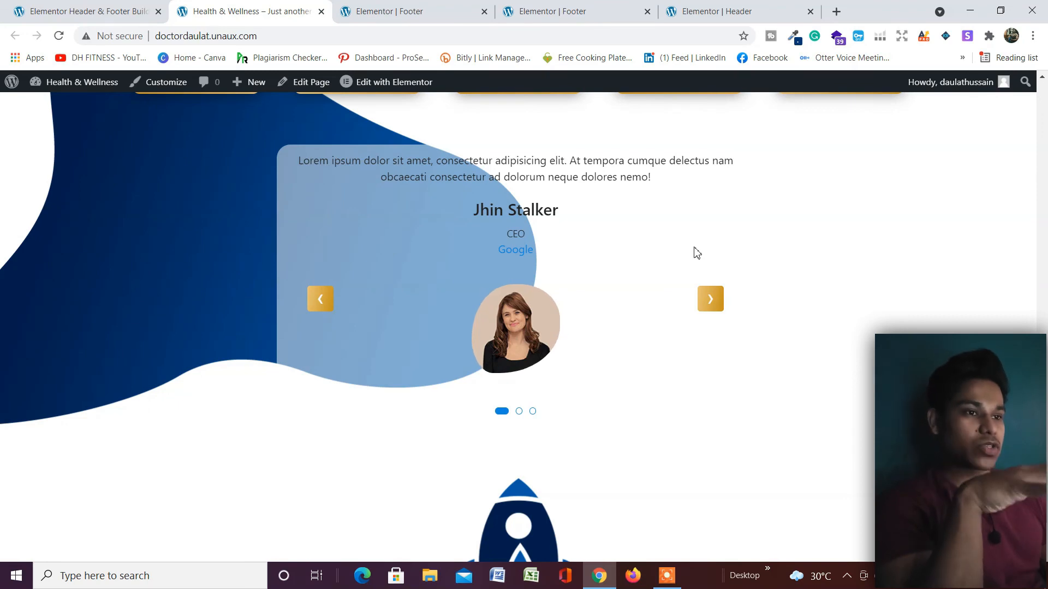
scroll(697, 252, "up", 8)
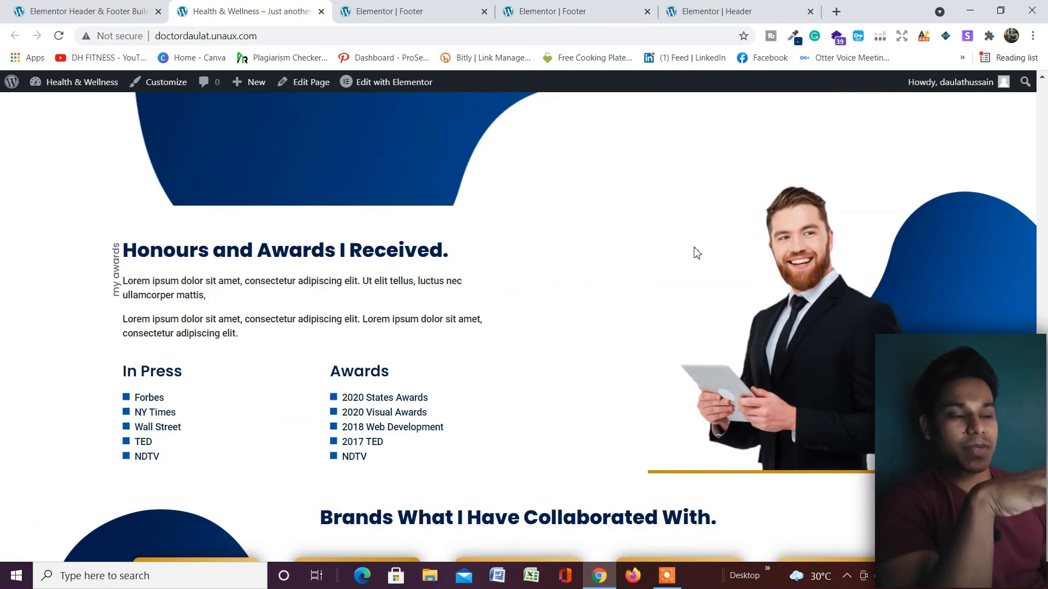
scroll(697, 252, "down", 8)
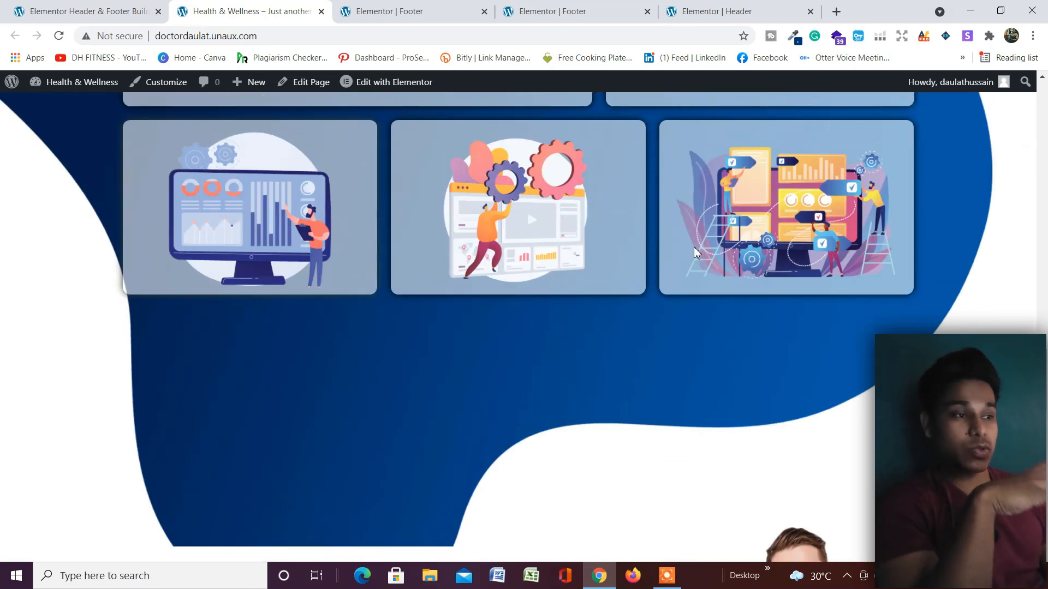